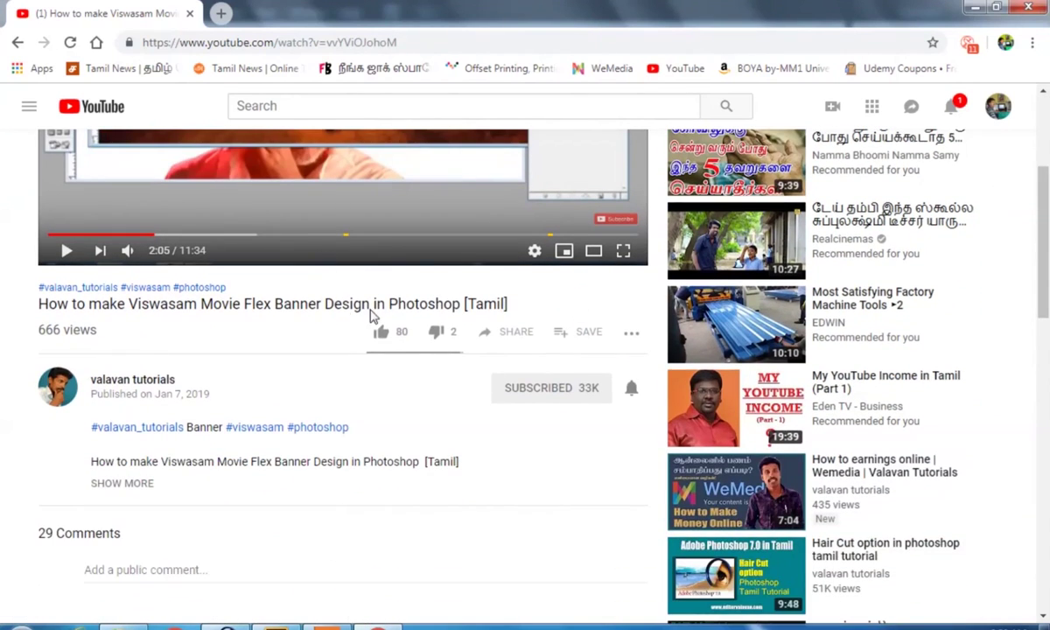
- Expand the tutorial's YouTube description and scroll down to the Viswasam banner PSD download link
{"action": "scroll", "coordinate": [297, 389], "scroll_direction": "down", "scroll_amount": 2}
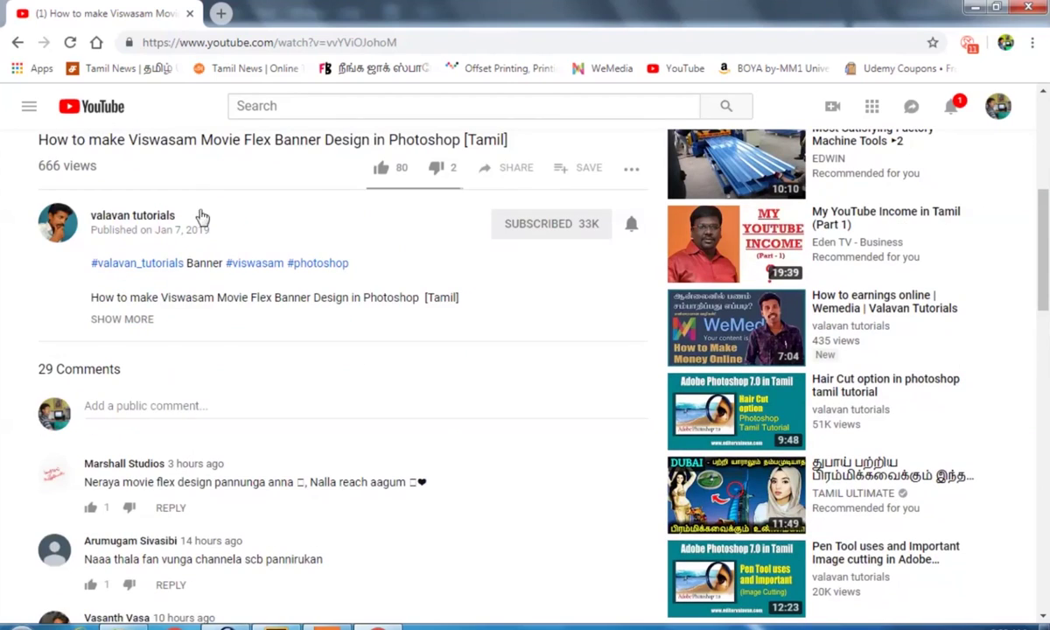
{"action": "scroll", "coordinate": [285, 251], "scroll_direction": "up", "scroll_amount": 3}
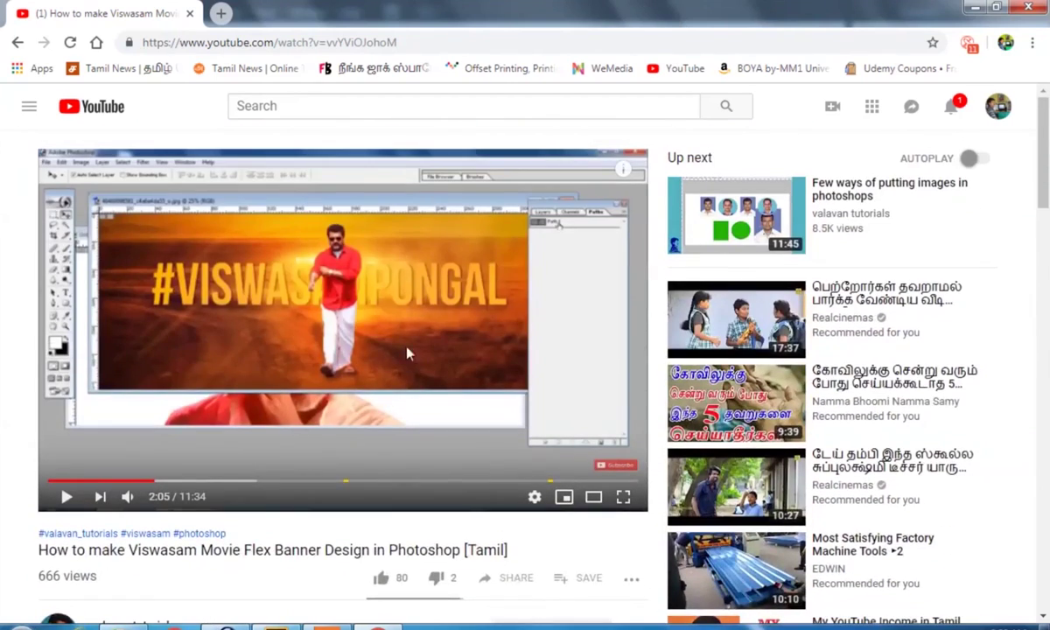
{"action": "scroll", "coordinate": [384, 333], "scroll_direction": "down", "scroll_amount": 2}
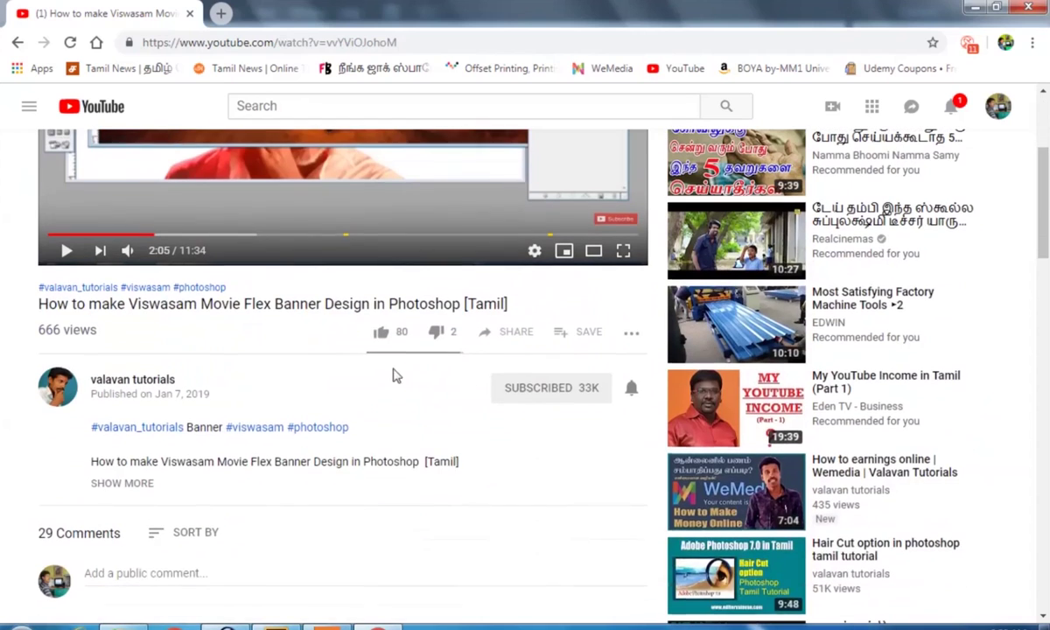
{"action": "left_click", "coordinate": [133, 484]}
{"action": "scroll", "coordinate": [332, 350], "scroll_direction": "down", "scroll_amount": 2}
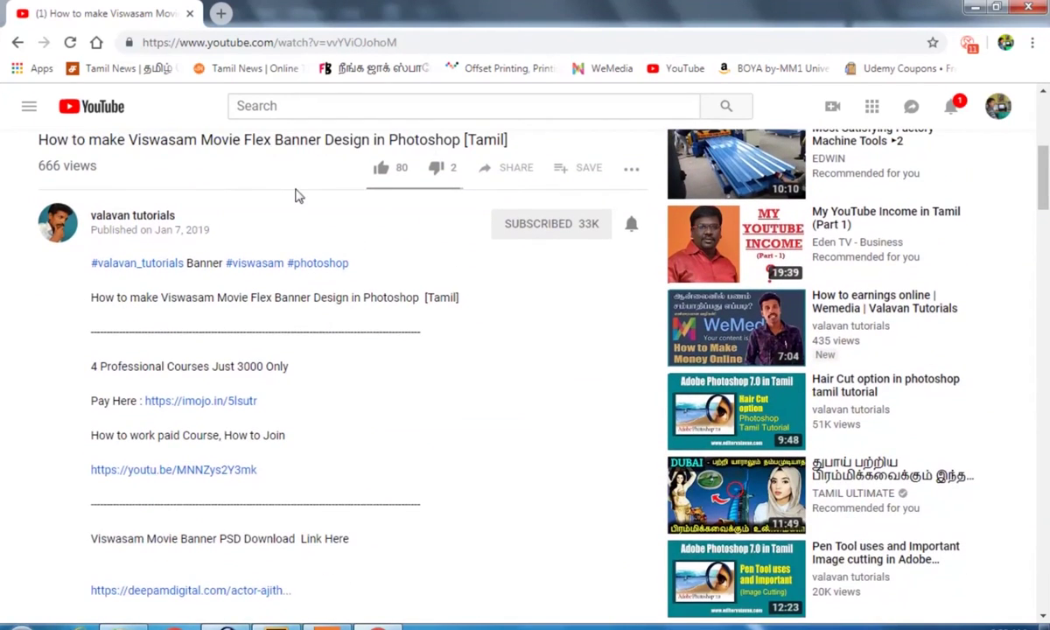
{"action": "scroll", "coordinate": [315, 333], "scroll_direction": "down", "scroll_amount": 1}
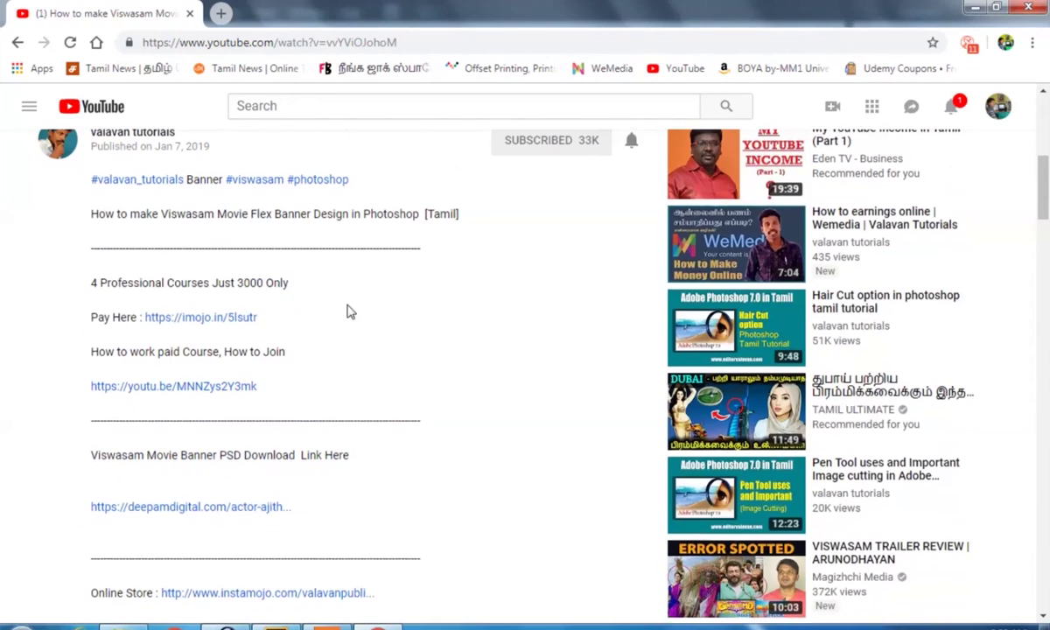
{"action": "scroll", "coordinate": [332, 297], "scroll_direction": "down", "scroll_amount": 2}
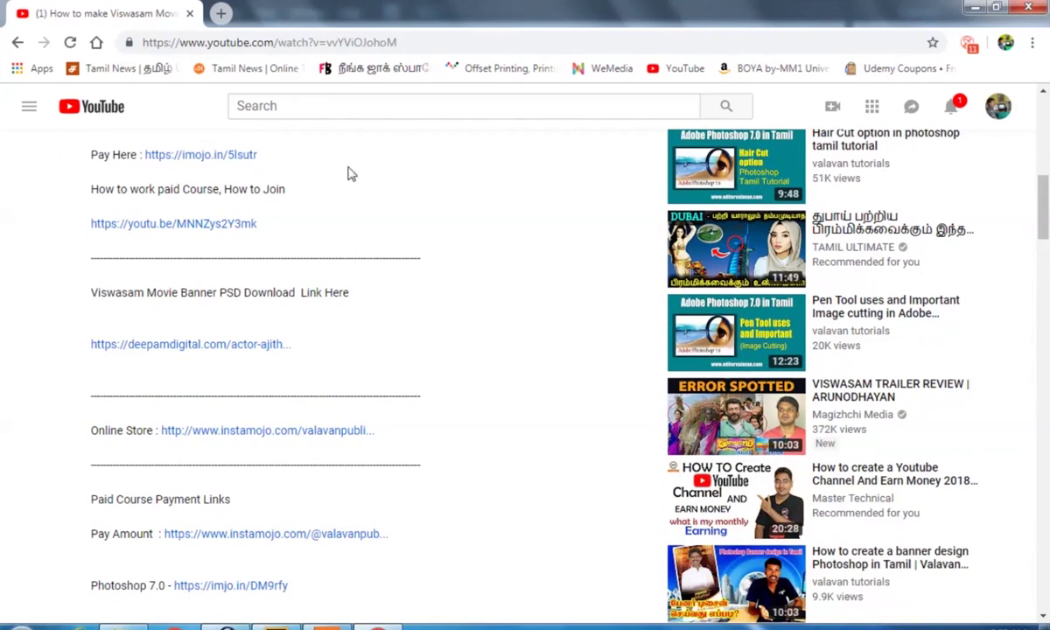
- Open the deepamdigital.com 'Actor Ajith Viswasam Movie Banner Design' article and scroll through it to the PSD link
{"action": "left_click", "coordinate": [212, 346]}
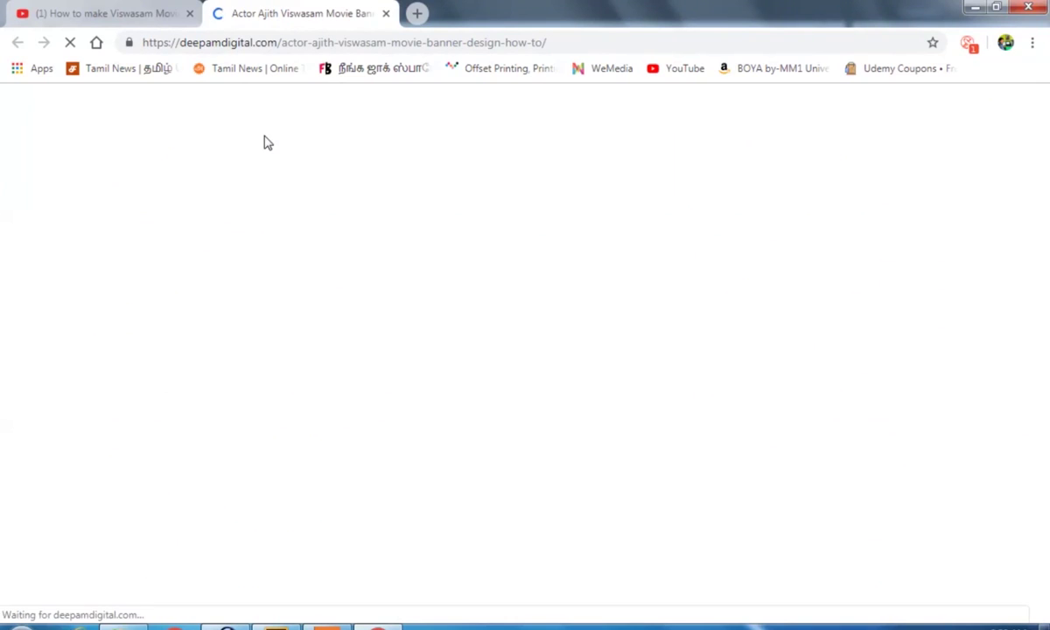
{"action": "scroll", "coordinate": [300, 215], "scroll_direction": "down", "scroll_amount": 1}
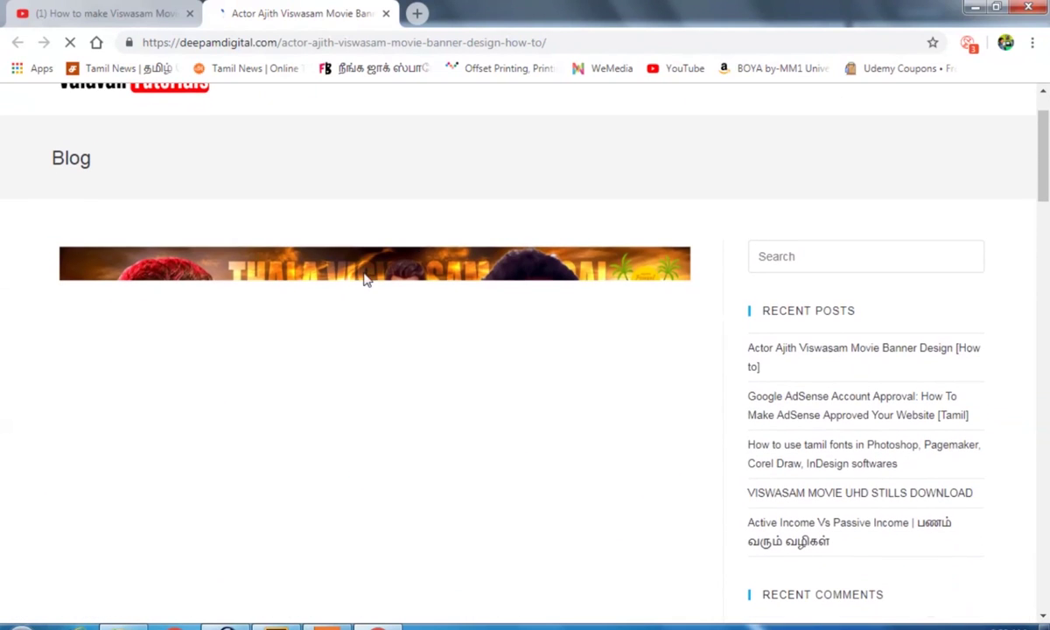
{"action": "scroll", "coordinate": [388, 287], "scroll_direction": "down", "scroll_amount": 1}
{"action": "scroll", "coordinate": [429, 309], "scroll_direction": "down", "scroll_amount": 2}
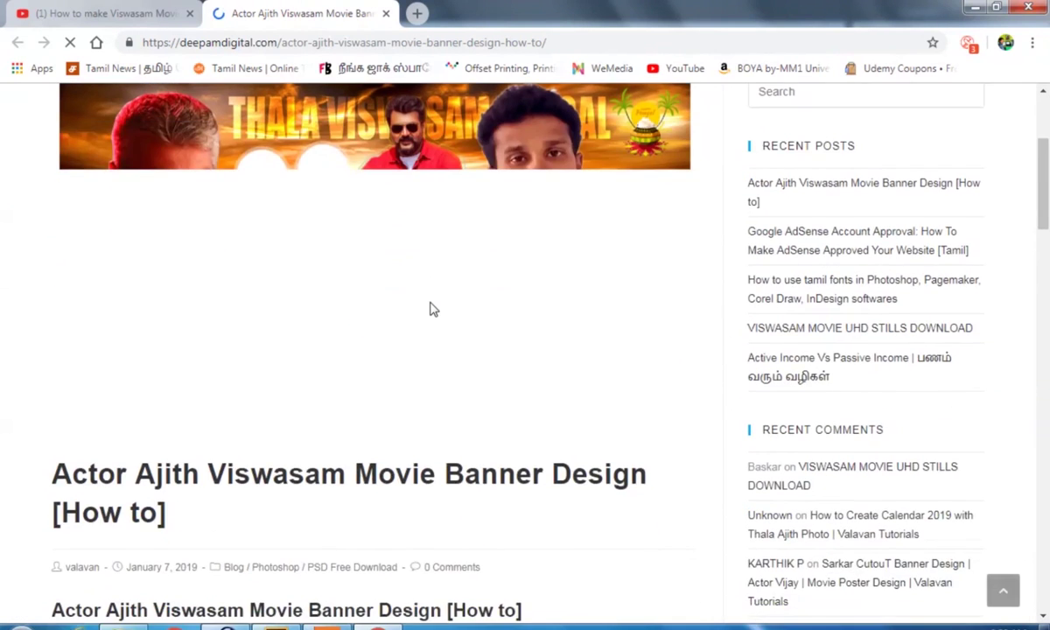
{"action": "scroll", "coordinate": [428, 309], "scroll_direction": "down", "scroll_amount": 1}
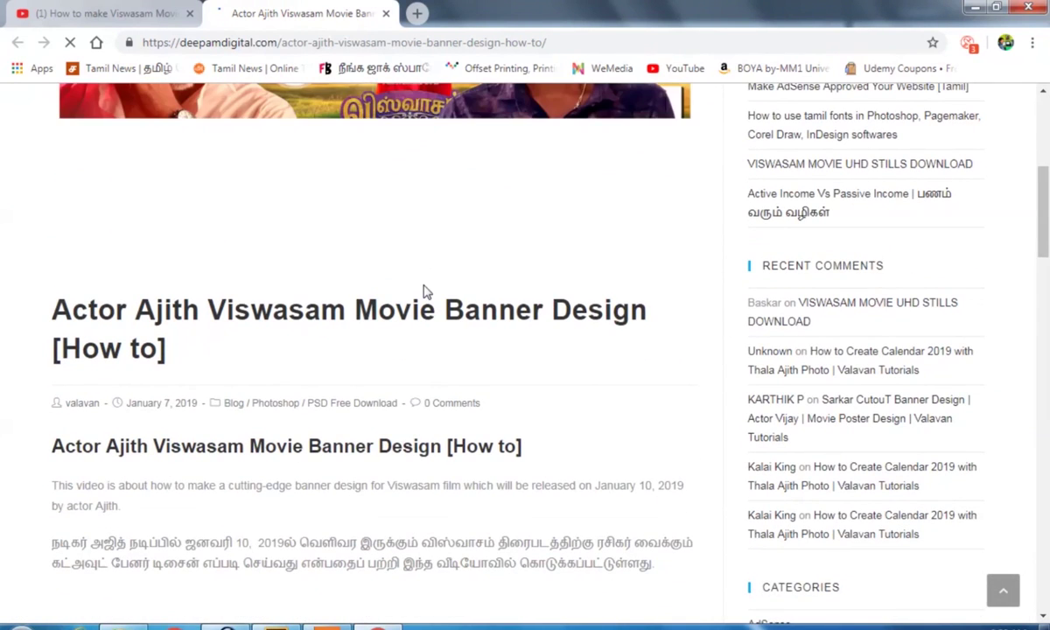
{"action": "scroll", "coordinate": [423, 289], "scroll_direction": "down", "scroll_amount": 2}
{"action": "scroll", "coordinate": [425, 306], "scroll_direction": "down", "scroll_amount": 3}
{"action": "scroll", "coordinate": [427, 324], "scroll_direction": "down", "scroll_amount": 2}
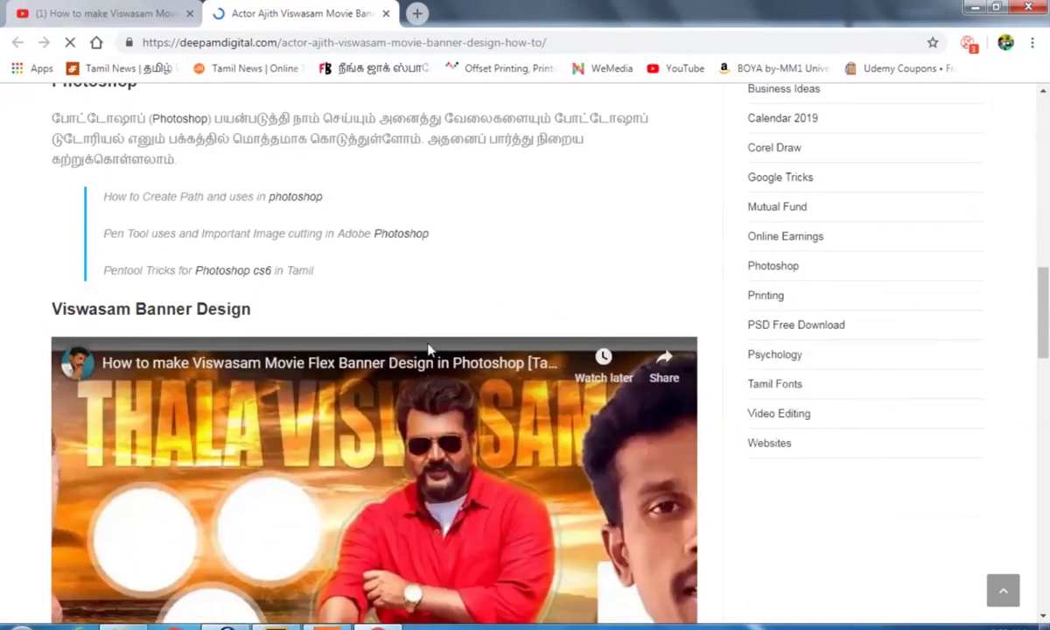
{"action": "scroll", "coordinate": [429, 350], "scroll_direction": "down", "scroll_amount": 4}
{"action": "scroll", "coordinate": [429, 350], "scroll_direction": "down", "scroll_amount": 2}
{"action": "scroll", "coordinate": [429, 357], "scroll_direction": "down", "scroll_amount": 3}
{"action": "scroll", "coordinate": [412, 289], "scroll_direction": "down", "scroll_amount": 2}
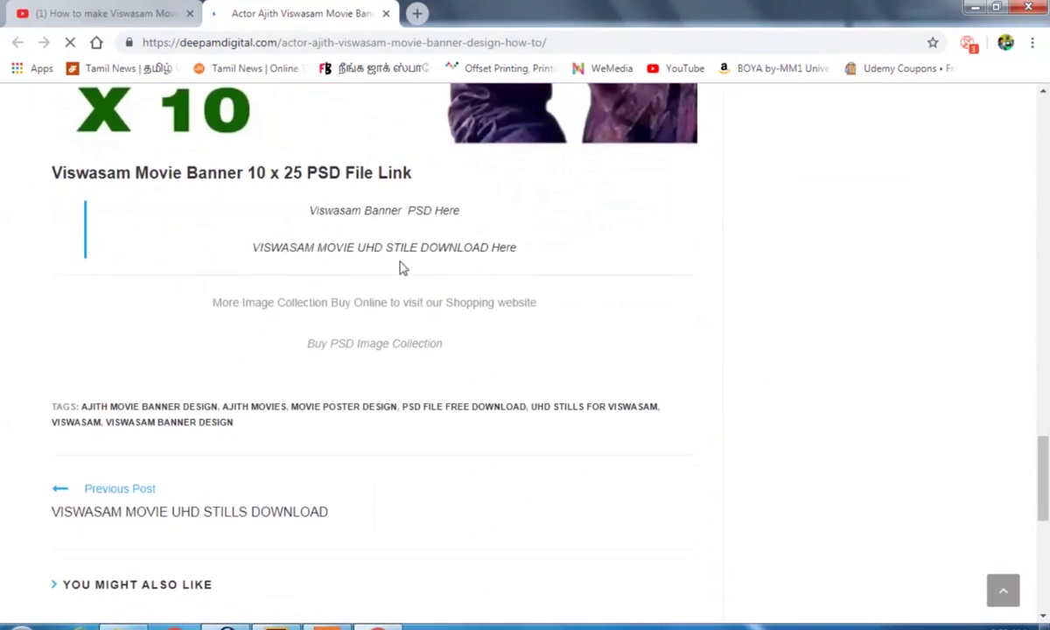
{"action": "scroll", "coordinate": [488, 304], "scroll_direction": "up", "scroll_amount": 5}
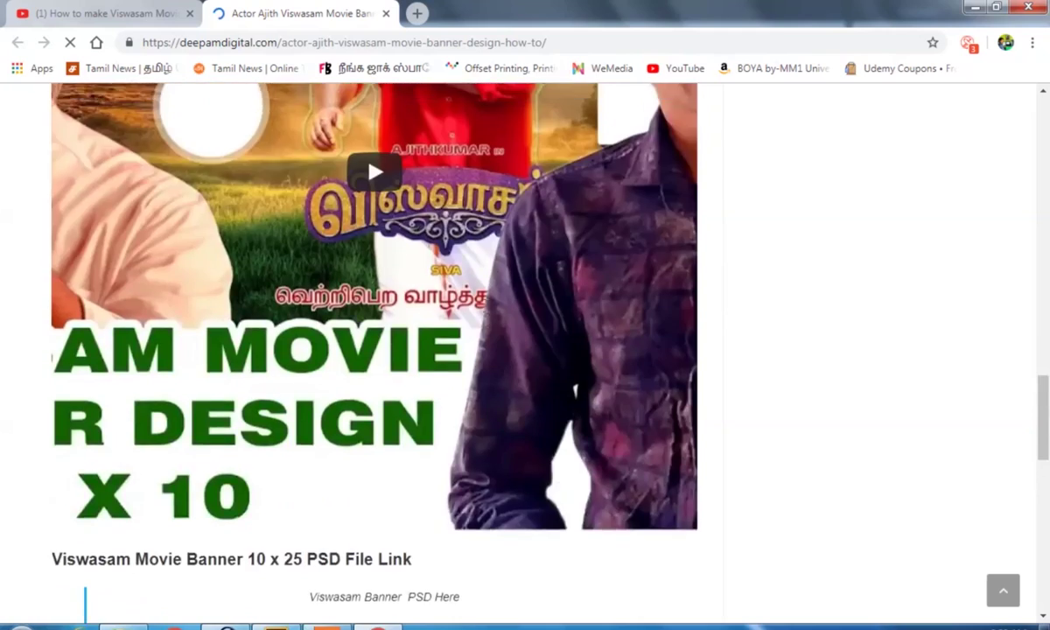
{"action": "scroll", "coordinate": [488, 313], "scroll_direction": "up", "scroll_amount": 6}
{"action": "scroll", "coordinate": [487, 314], "scroll_direction": "up", "scroll_amount": 6}
{"action": "scroll", "coordinate": [487, 314], "scroll_direction": "up", "scroll_amount": 4}
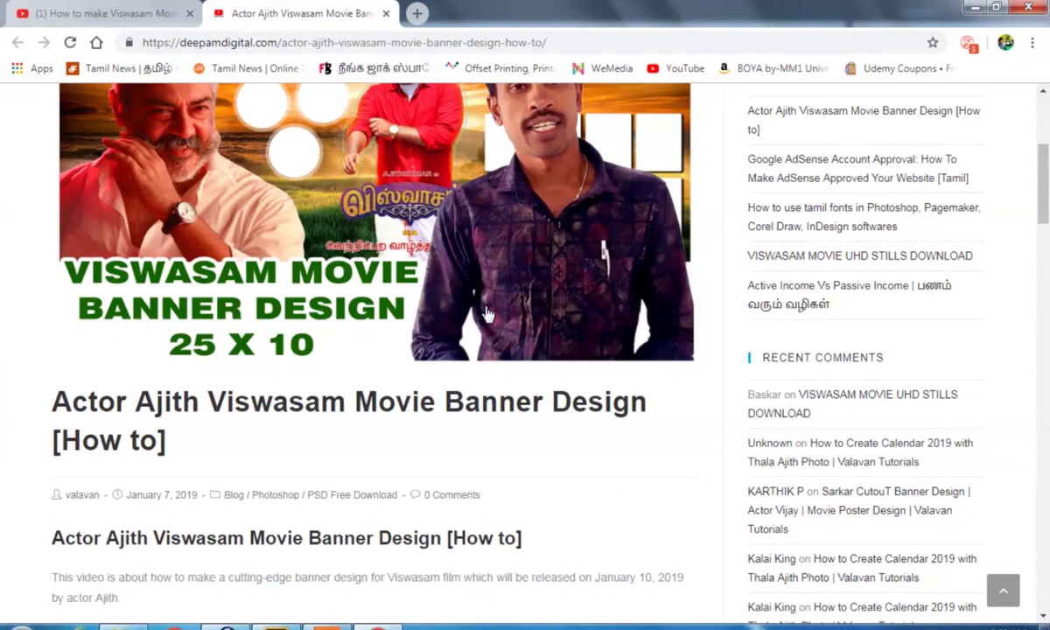
- Return to the YouTube tab and scroll back up to the tutorial video player
{"action": "left_click", "coordinate": [94, 15]}
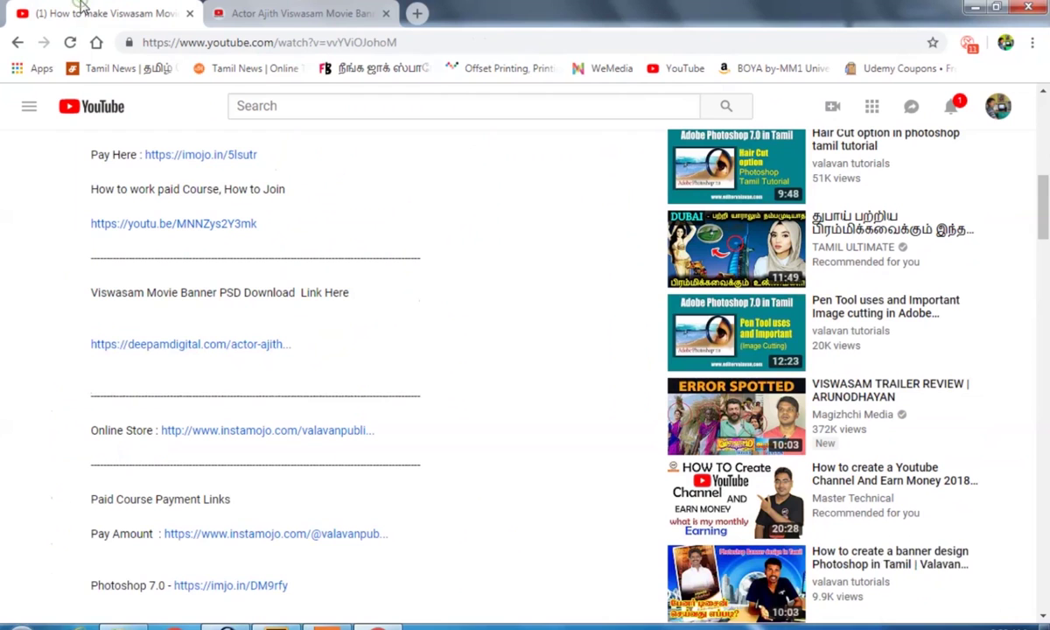
{"action": "scroll", "coordinate": [321, 253], "scroll_direction": "up", "scroll_amount": 4}
{"action": "scroll", "coordinate": [324, 254], "scroll_direction": "up", "scroll_amount": 4}
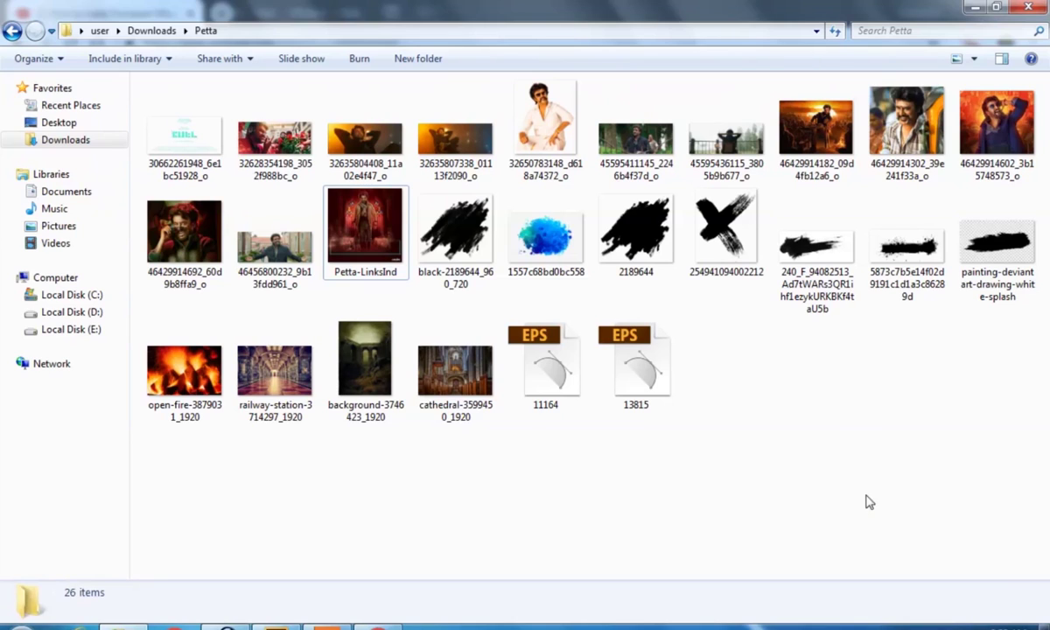
{"action": "scroll", "coordinate": [737, 416], "scroll_direction": "up", "scroll_amount": 2, "text": "ctrl"}
{"action": "scroll", "coordinate": [737, 416], "scroll_direction": "up", "scroll_amount": 1, "text": "ctrl"}
{"action": "scroll", "coordinate": [670, 394], "scroll_direction": "up", "scroll_amount": 1, "text": "ctrl"}
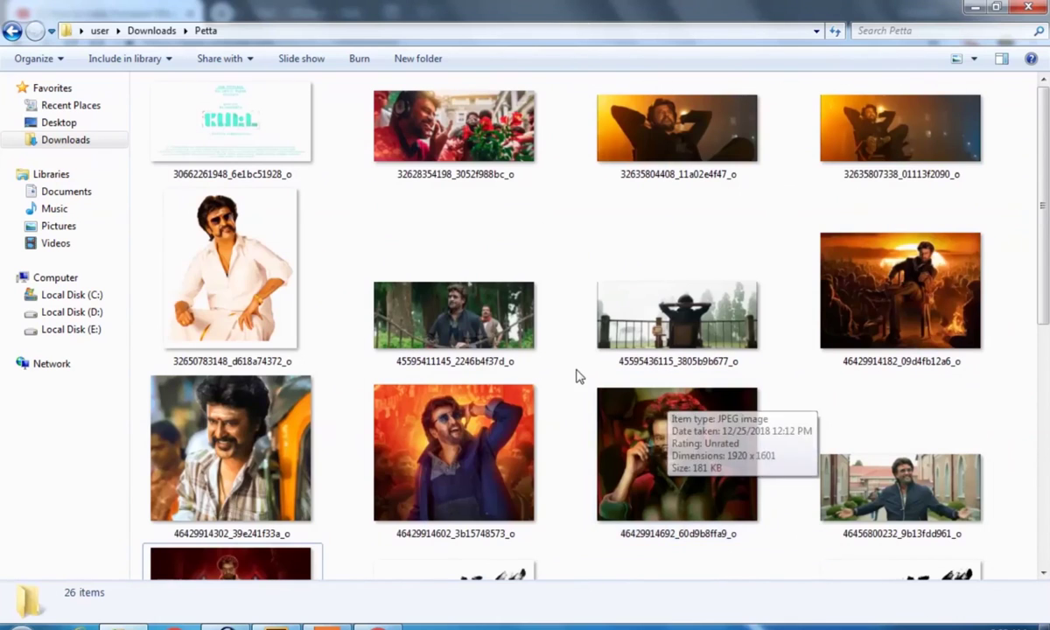
{"action": "scroll", "coordinate": [816, 324], "scroll_direction": "down", "scroll_amount": 2}
{"action": "scroll", "coordinate": [820, 346], "scroll_direction": "up", "scroll_amount": 2}
{"action": "left_click", "coordinate": [481, 151]}
{"action": "left_click", "coordinate": [901, 133]}
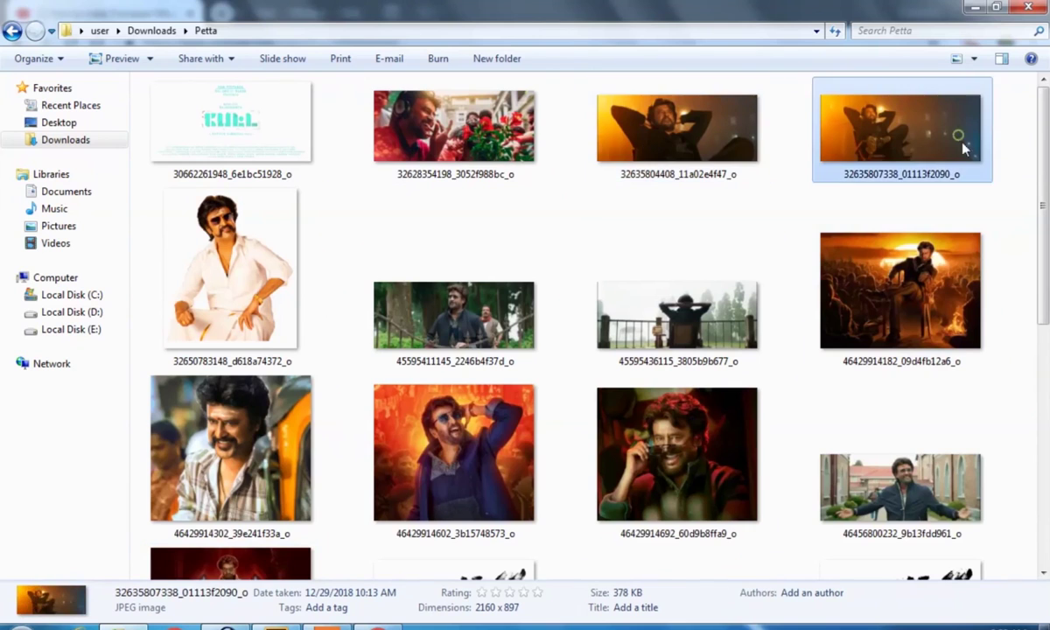
{"action": "scroll", "coordinate": [914, 337], "scroll_direction": "down", "scroll_amount": 2}
{"action": "scroll", "coordinate": [921, 343], "scroll_direction": "down", "scroll_amount": 5}
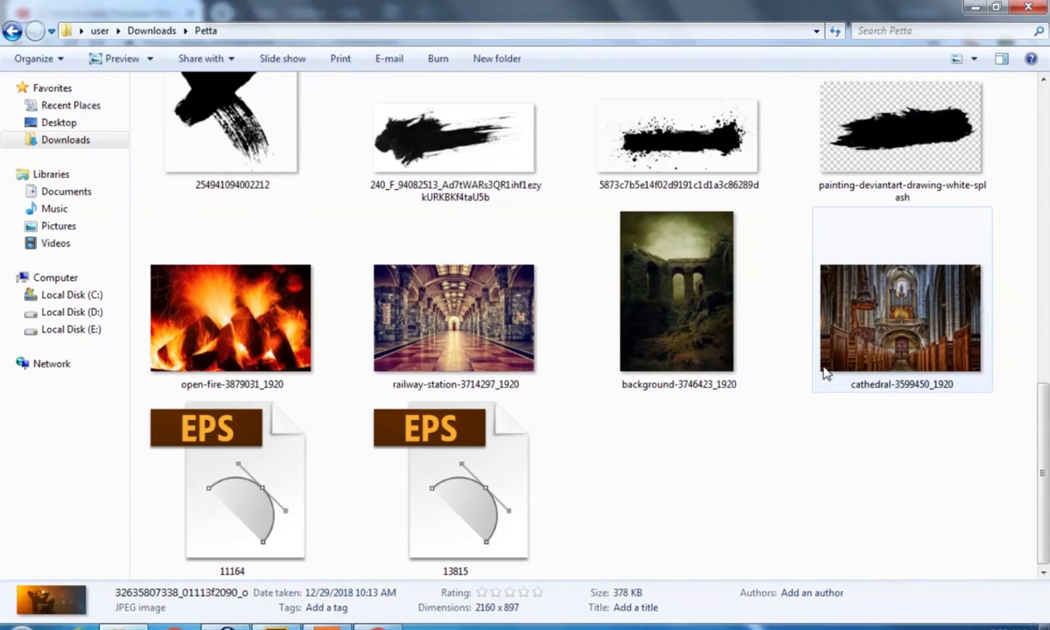
{"action": "left_click", "coordinate": [740, 472]}
{"action": "scroll", "coordinate": [761, 448], "scroll_direction": "up", "scroll_amount": 2}
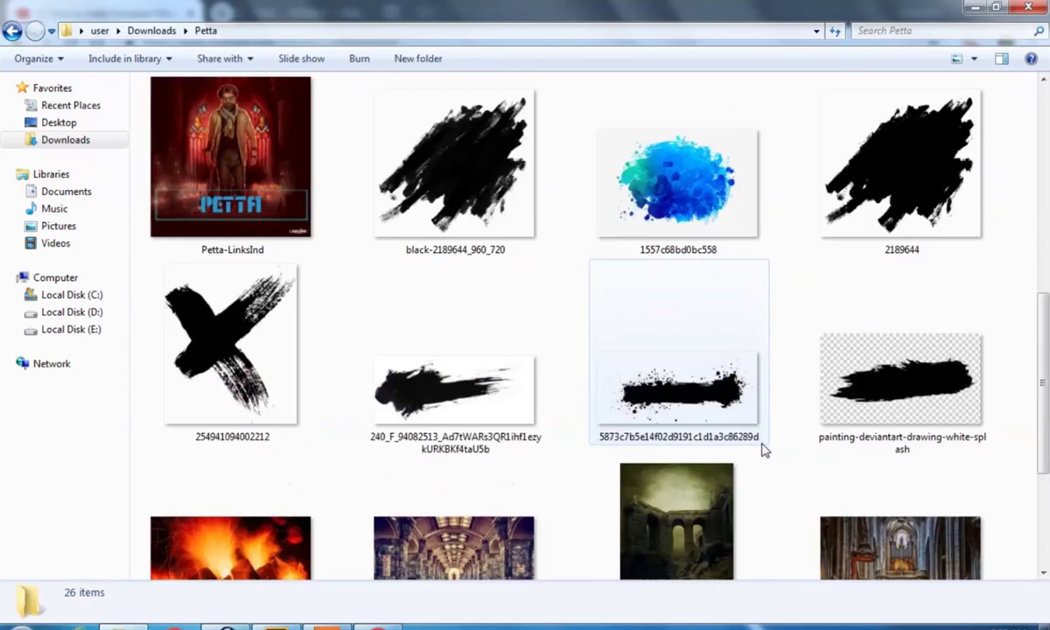
{"action": "scroll", "coordinate": [765, 447], "scroll_direction": "up", "scroll_amount": 5}
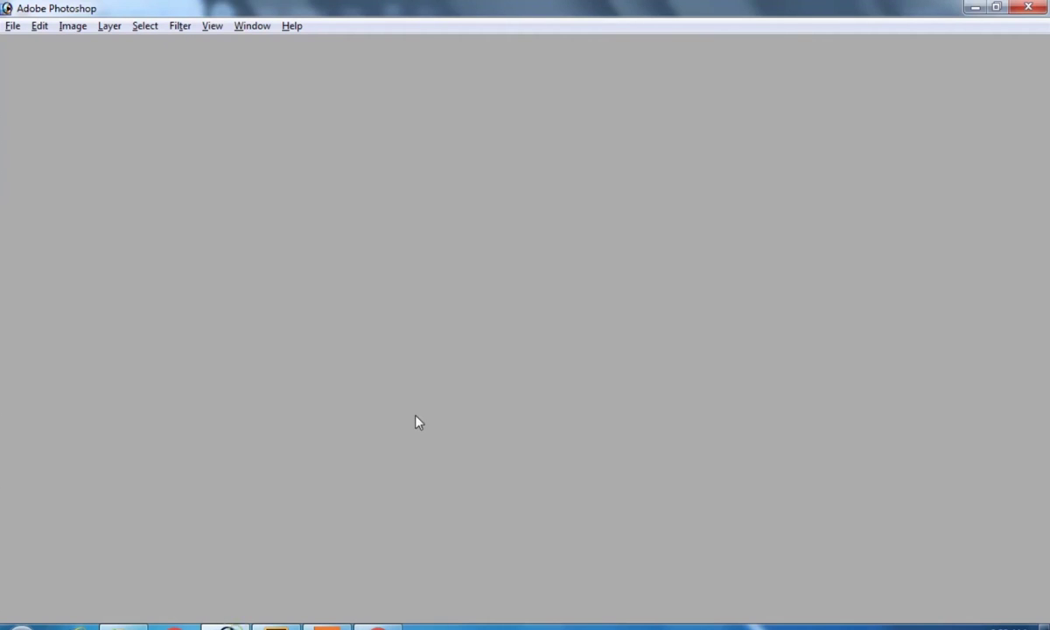
- Start a new document in inches, entering width 12, height 10 and resolution 300
{"action": "key", "text": "ctrl+n"}
{"action": "left_click", "coordinate": [542, 284]}
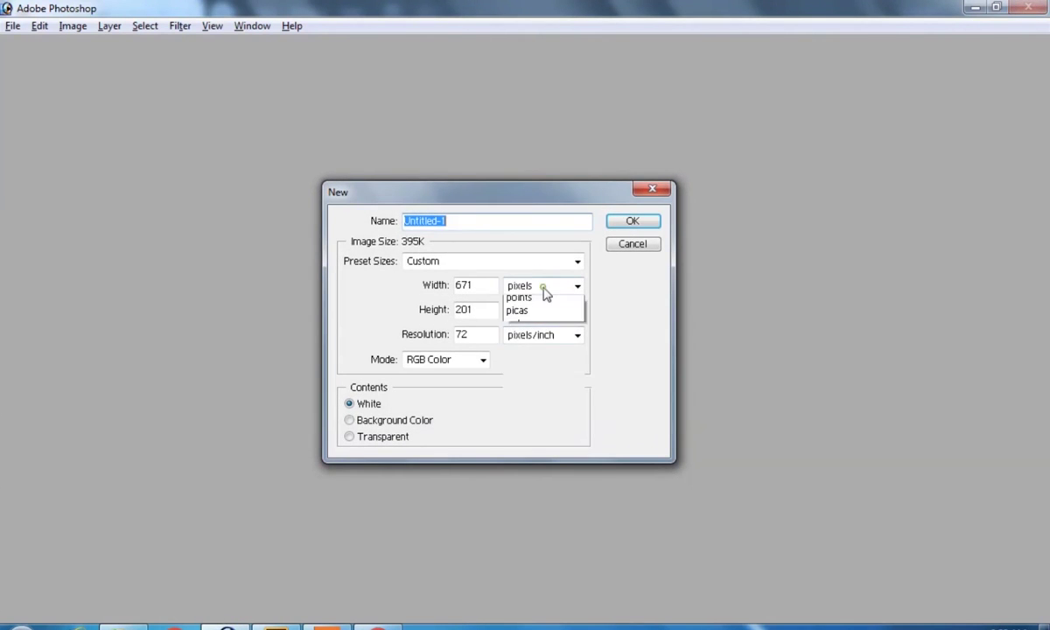
{"action": "left_click", "coordinate": [543, 315]}
{"action": "left_click", "coordinate": [544, 311]}
{"action": "left_click", "coordinate": [543, 339]}
{"action": "double_click", "coordinate": [485, 285]}
{"action": "type", "text": "12"}
{"action": "key", "text": "Tab"}
{"action": "type", "text": "10"}
{"action": "key", "text": "Tab"}
{"action": "type", "text": "300"}
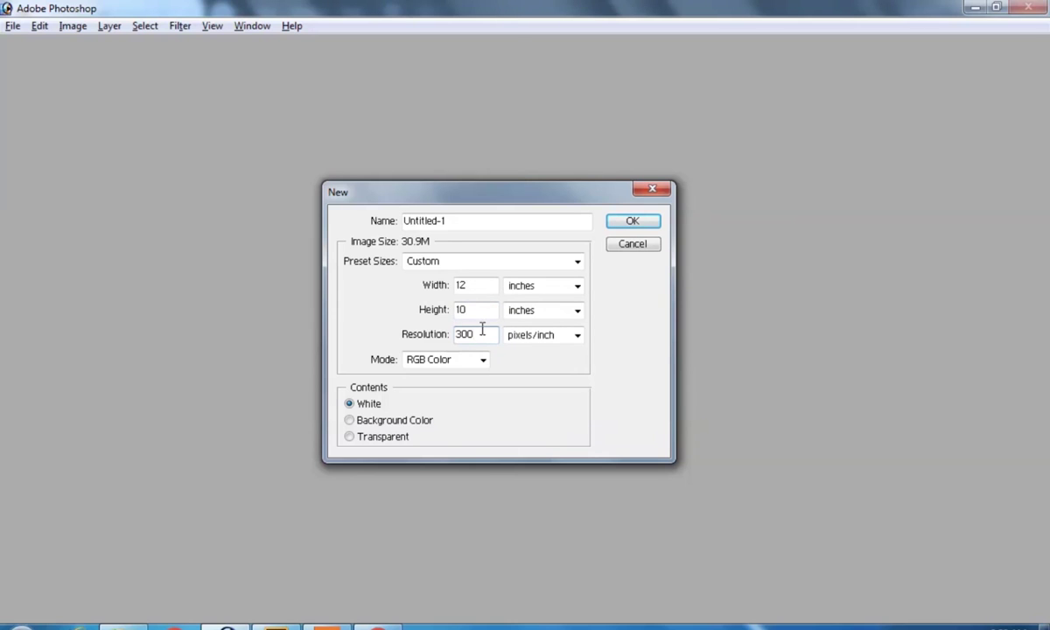
- Try other size and resolution values (100, 30, 144, 120), dismissing the out-of-range warnings
{"action": "double_click", "coordinate": [475, 285]}
{"action": "type", "text": "100"}
{"action": "left_click", "coordinate": [516, 251]}
{"action": "key", "text": "Tab"}
{"action": "key", "text": "Tab"}
{"action": "type", "text": "30"}
{"action": "double_click", "coordinate": [476, 287]}
{"action": "type", "text": "144"}
{"action": "double_click", "coordinate": [477, 313]}
{"action": "type", "text": "120"}
{"action": "left_click", "coordinate": [481, 337]}
{"action": "type", "text": "0"}
{"action": "key", "text": "Tab"}
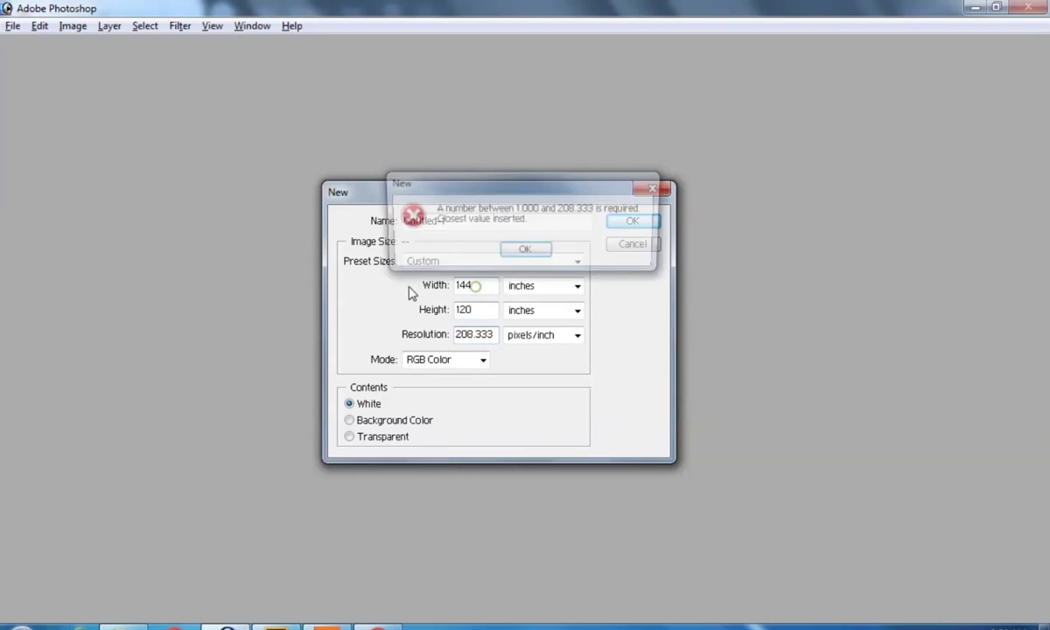
{"action": "left_click", "coordinate": [525, 252]}
- Re-enter 12 × 10 inches at 300 pixels/inch and create the document
{"action": "double_click", "coordinate": [473, 285]}
{"action": "type", "text": "12"}
{"action": "key", "text": "Tab"}
{"action": "type", "text": "1"}
{"action": "double_click", "coordinate": [488, 334]}
{"action": "type", "text": "300"}
{"action": "left_click", "coordinate": [588, 396]}
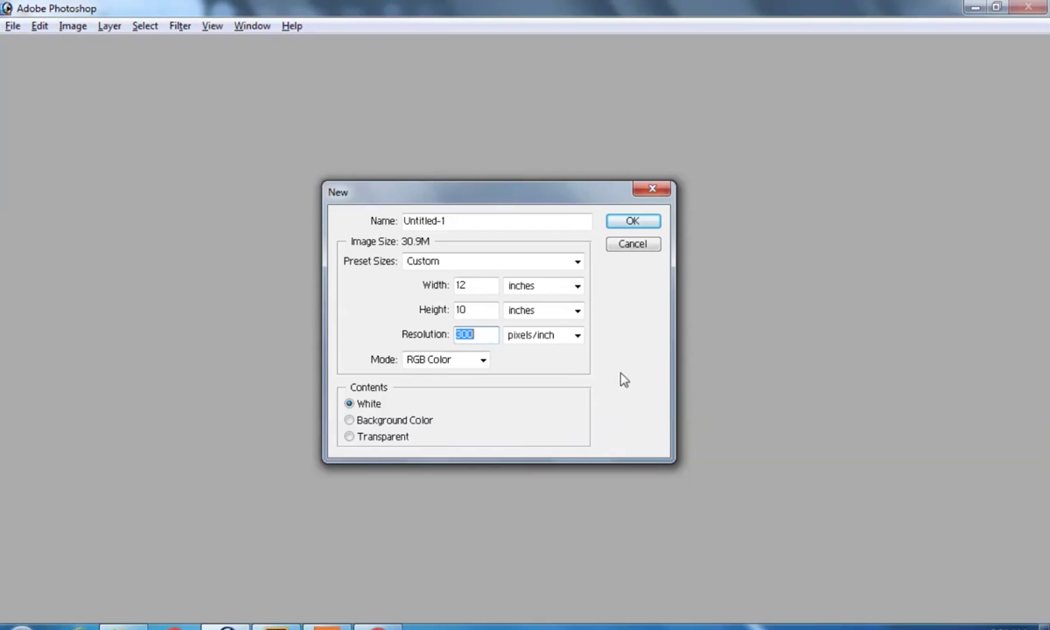
{"action": "left_click", "coordinate": [630, 222]}
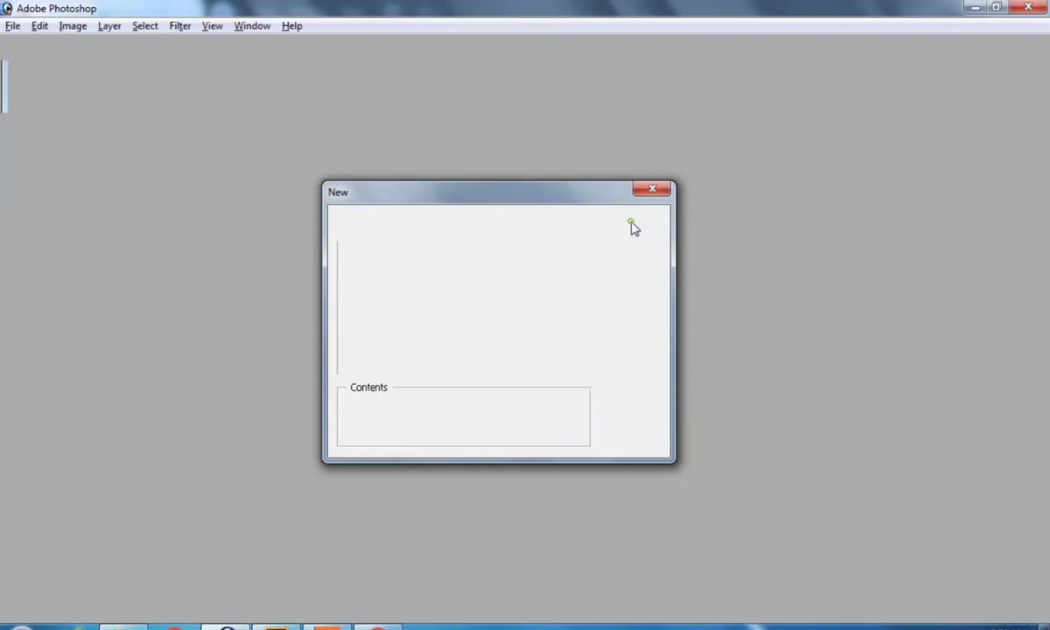
- Show the new canvas in full-screen view, fitted on screen and zoomed out one step
{"action": "key", "text": "f"}
{"action": "right_click", "coordinate": [570, 246]}
{"action": "left_click", "coordinate": [623, 260]}
{"action": "key", "text": "ctrl+minus"}
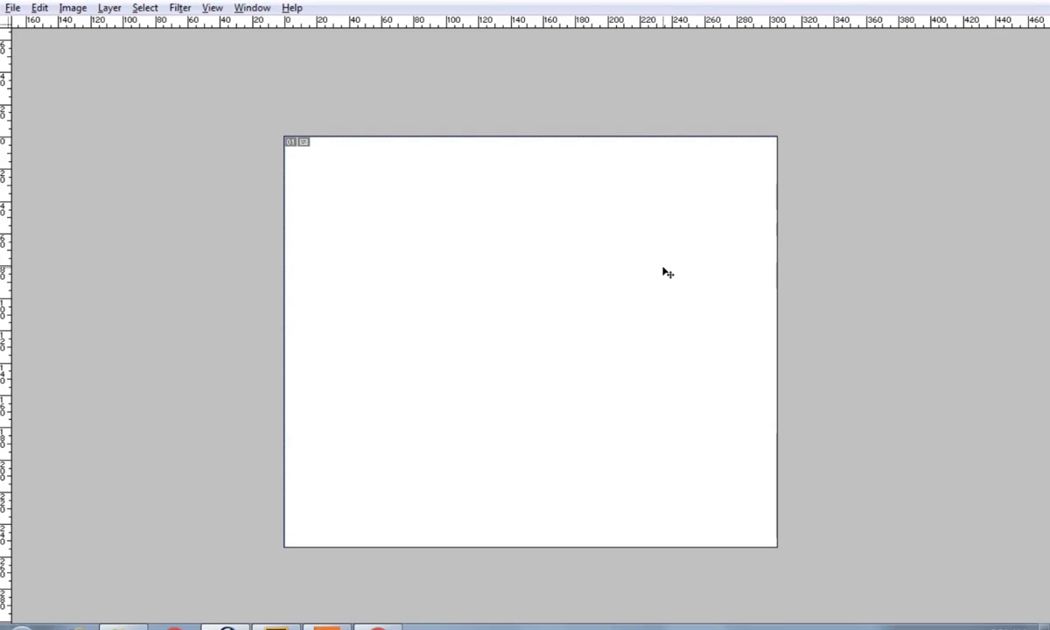
{"action": "left_click", "coordinate": [123, 622]}
{"action": "left_click", "coordinate": [433, 144]}
{"action": "scroll", "coordinate": [579, 353], "scroll_direction": "down", "scroll_amount": 3}
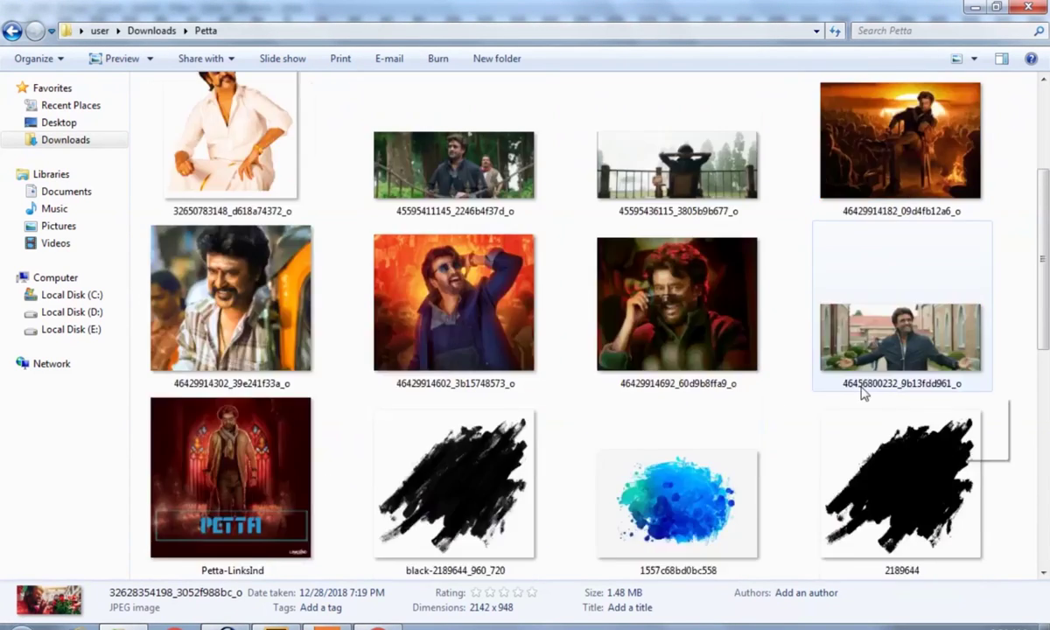
{"action": "scroll", "coordinate": [901, 387], "scroll_direction": "down", "scroll_amount": 4}
{"action": "scroll", "coordinate": [619, 328], "scroll_direction": "up", "scroll_amount": 1}
{"action": "double_click", "coordinate": [429, 183]}
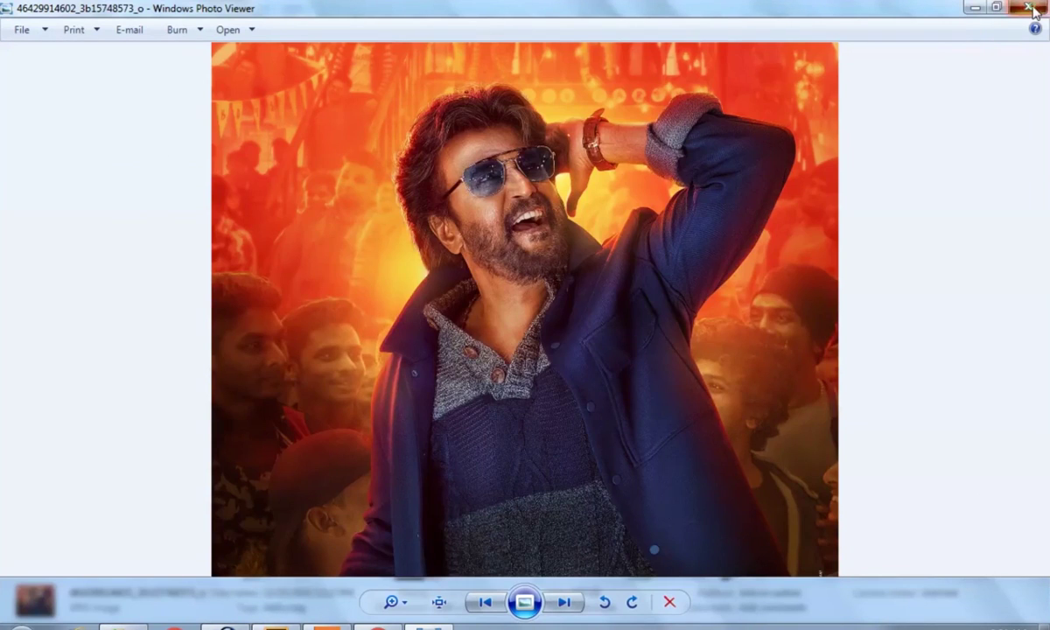
{"action": "left_click", "coordinate": [1028, 7]}
{"action": "mouse_move", "coordinate": [430, 158]}
{"action": "left_mouse_down"}
{"action": "mouse_move", "coordinate": [315, 592]}
{"action": "mouse_move", "coordinate": [310, 295]}
{"action": "left_mouse_up"}
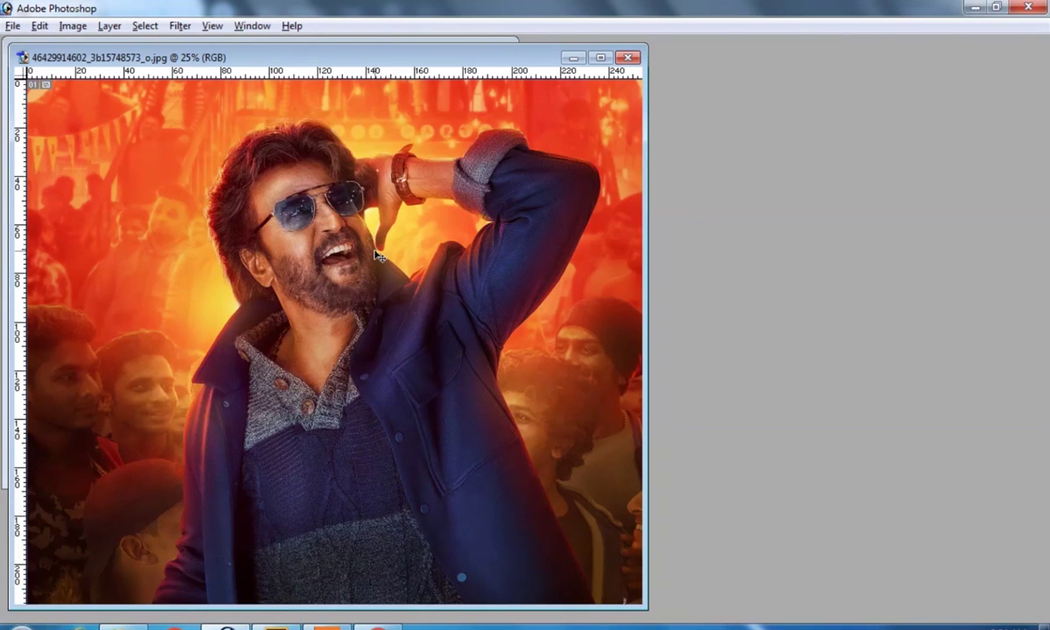
{"action": "key", "text": "f"}
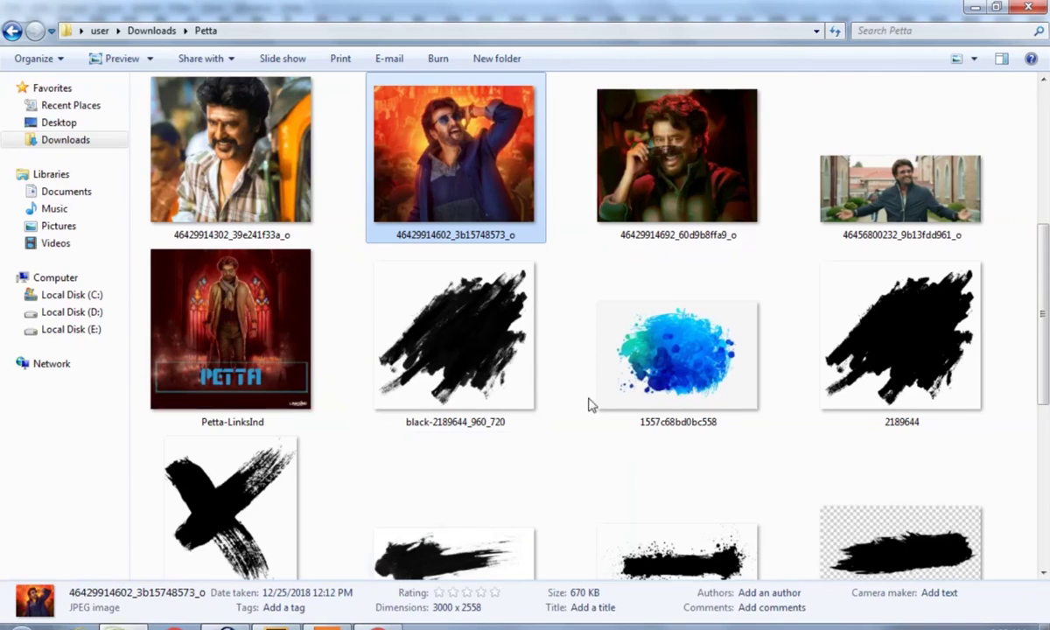
- Drag the blue splash 1557c68bd0bc558.jpg from the Petta folder into Photoshop
{"action": "left_click", "coordinate": [659, 390]}
{"action": "scroll", "coordinate": [648, 381], "scroll_direction": "down", "scroll_amount": 1}
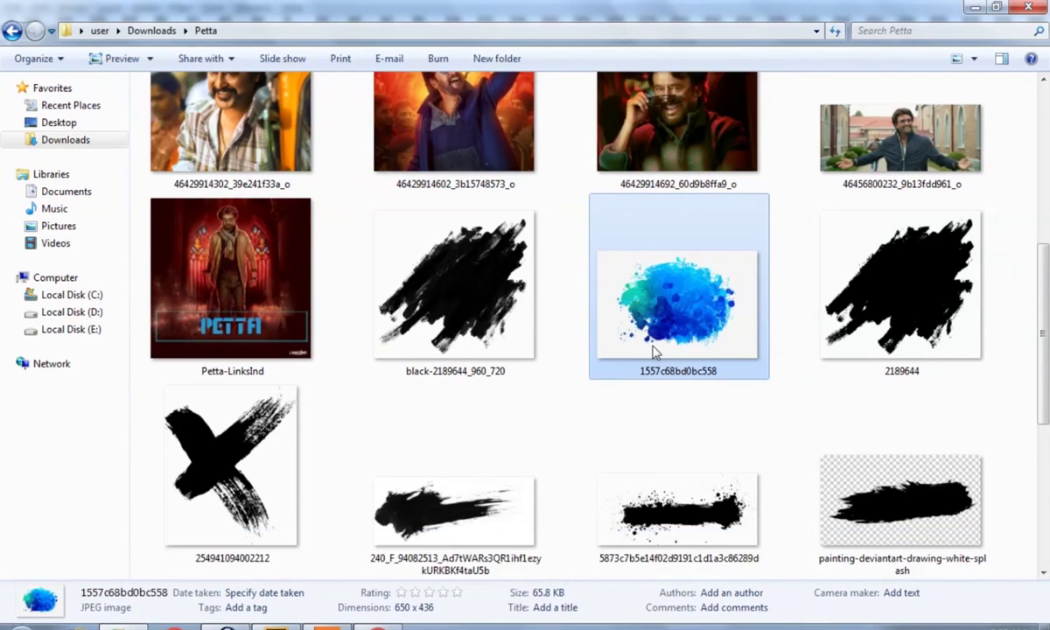
{"action": "scroll", "coordinate": [581, 401], "scroll_direction": "down", "scroll_amount": 4}
{"action": "scroll", "coordinate": [953, 417], "scroll_direction": "down", "scroll_amount": 4}
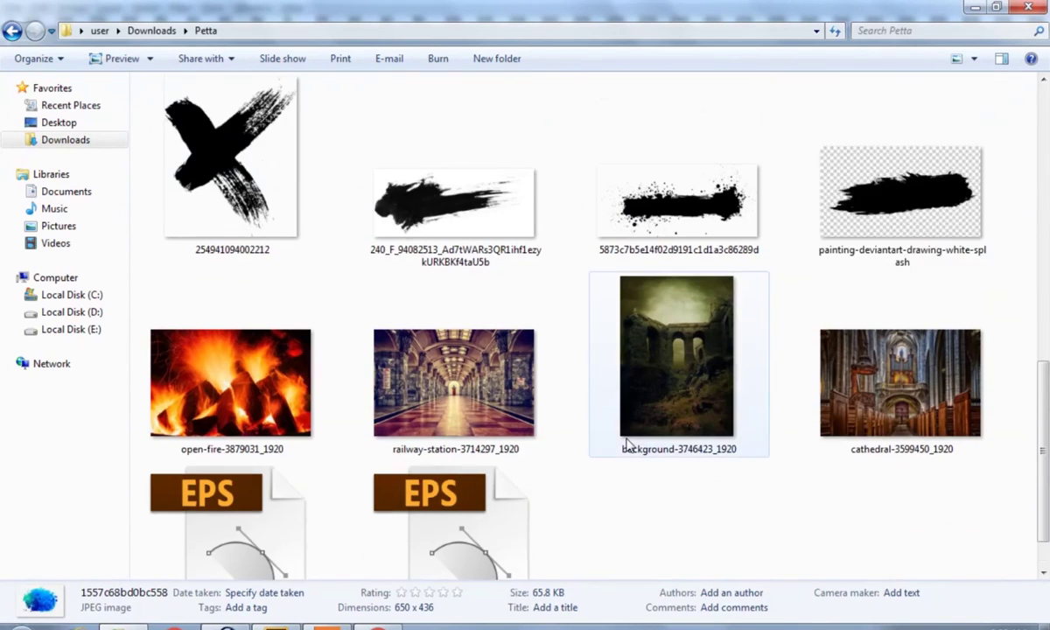
{"action": "scroll", "coordinate": [627, 444], "scroll_direction": "up", "scroll_amount": 8}
{"action": "left_click", "coordinate": [455, 341]}
{"action": "mouse_move", "coordinate": [605, 315]}
{"action": "left_mouse_down"}
{"action": "mouse_move", "coordinate": [355, 599]}
{"action": "mouse_move", "coordinate": [396, 365]}
{"action": "left_mouse_up"}
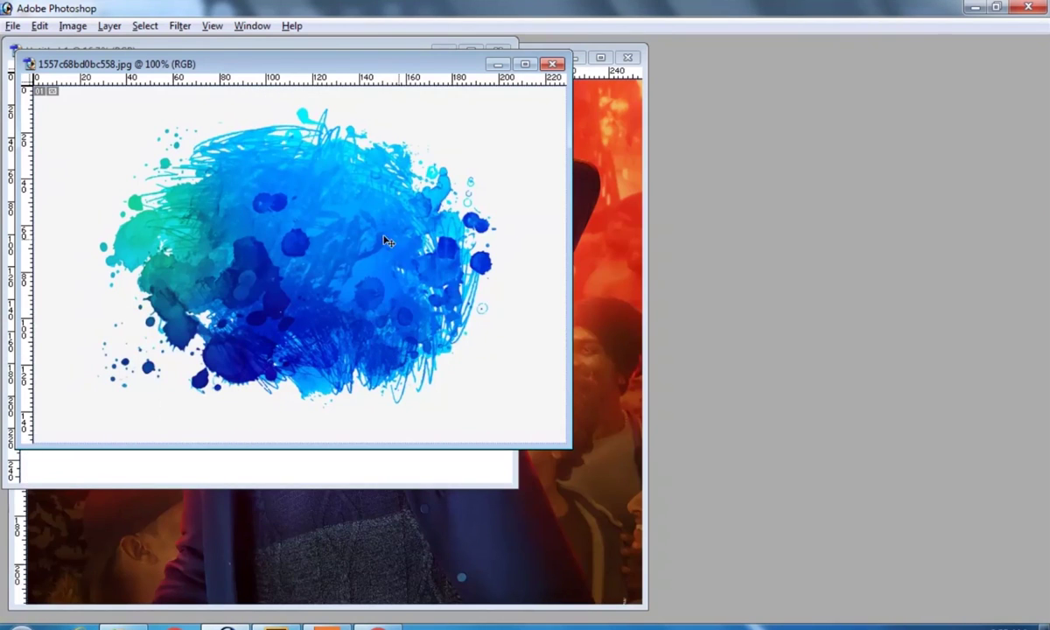
- Select just the blue splash: Magic Wand the white background, add Similar, then Inverse
{"action": "key", "text": "f"}
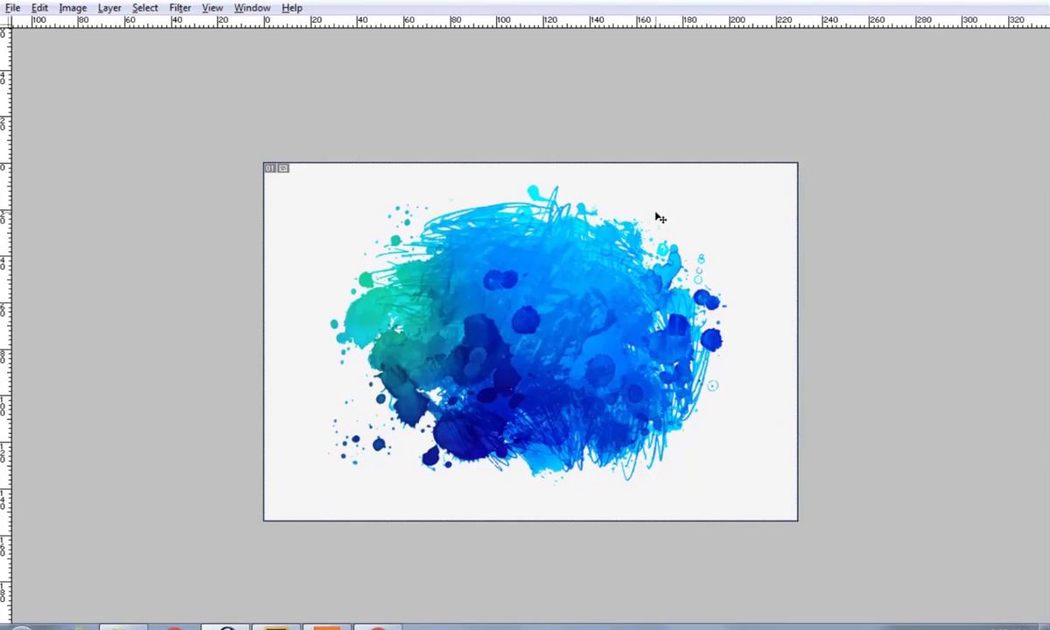
{"action": "key", "text": "Tab"}
{"action": "left_click", "coordinate": [44, 135]}
{"action": "left_click", "coordinate": [353, 224]}
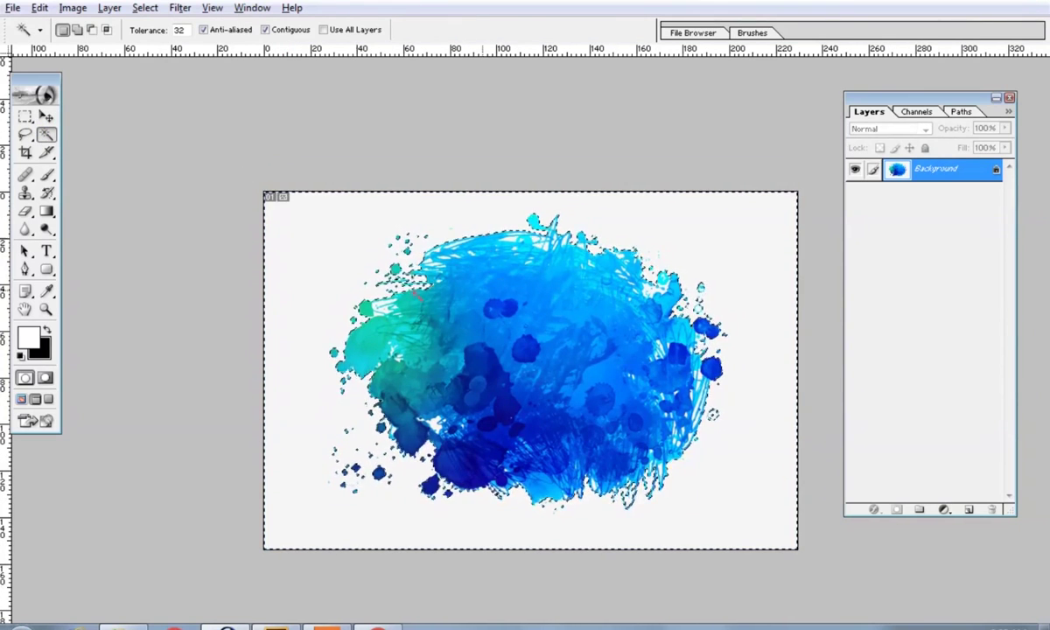
{"action": "right_click", "coordinate": [697, 242]}
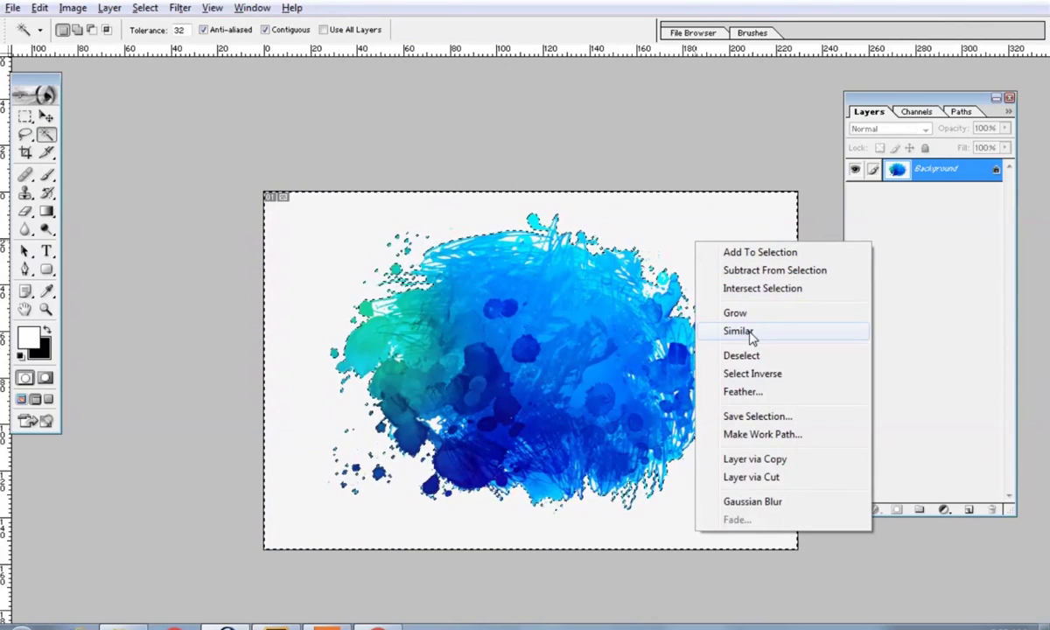
{"action": "left_click", "coordinate": [739, 330]}
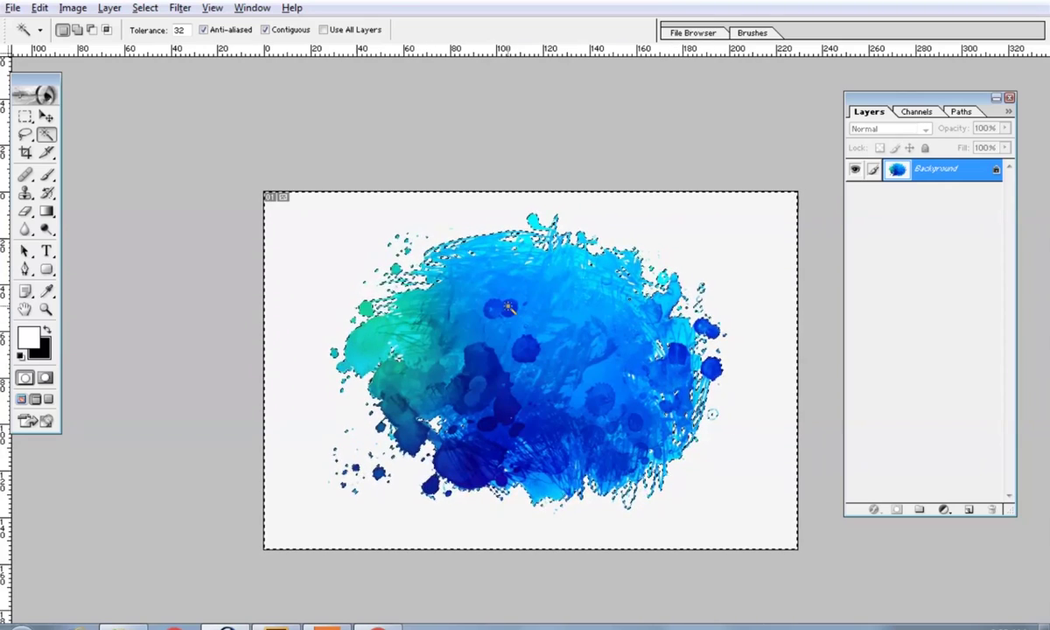
{"action": "left_click", "coordinate": [146, 8]}
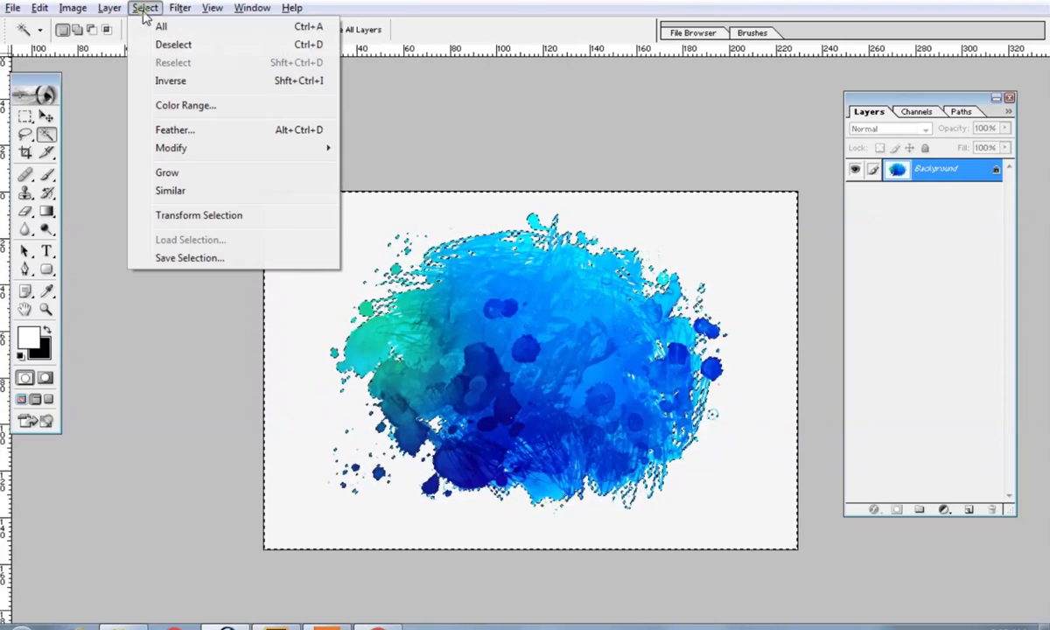
{"action": "left_click", "coordinate": [171, 82]}
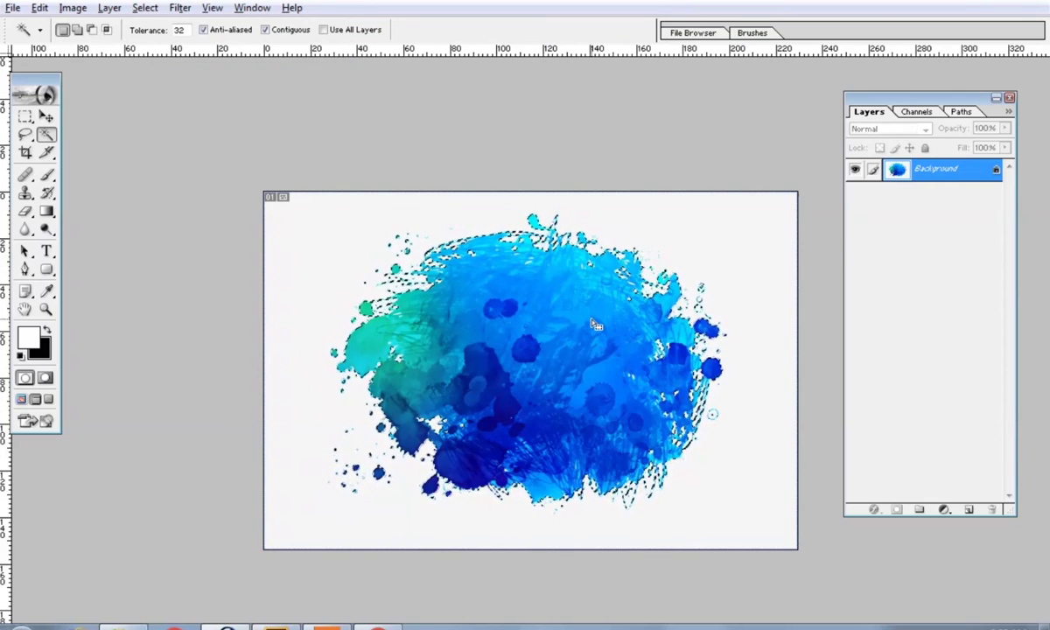
- Copy the splash onto Layer 1 via Layer via Copy and nudge it up-left
{"action": "left_click", "coordinate": [110, 8]}
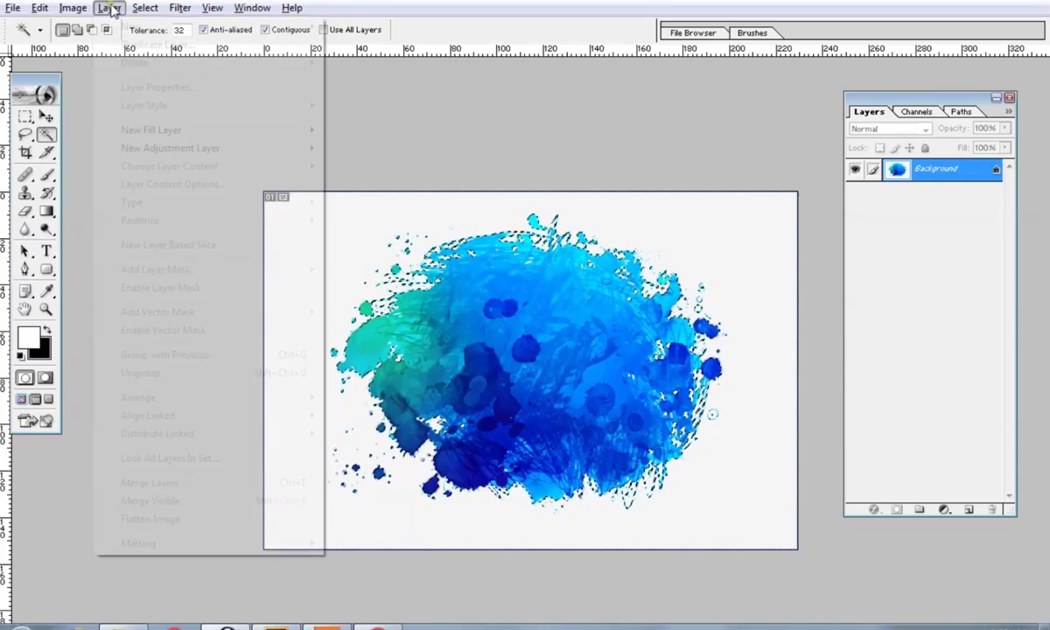
{"action": "mouse_move", "coordinate": [131, 26]}
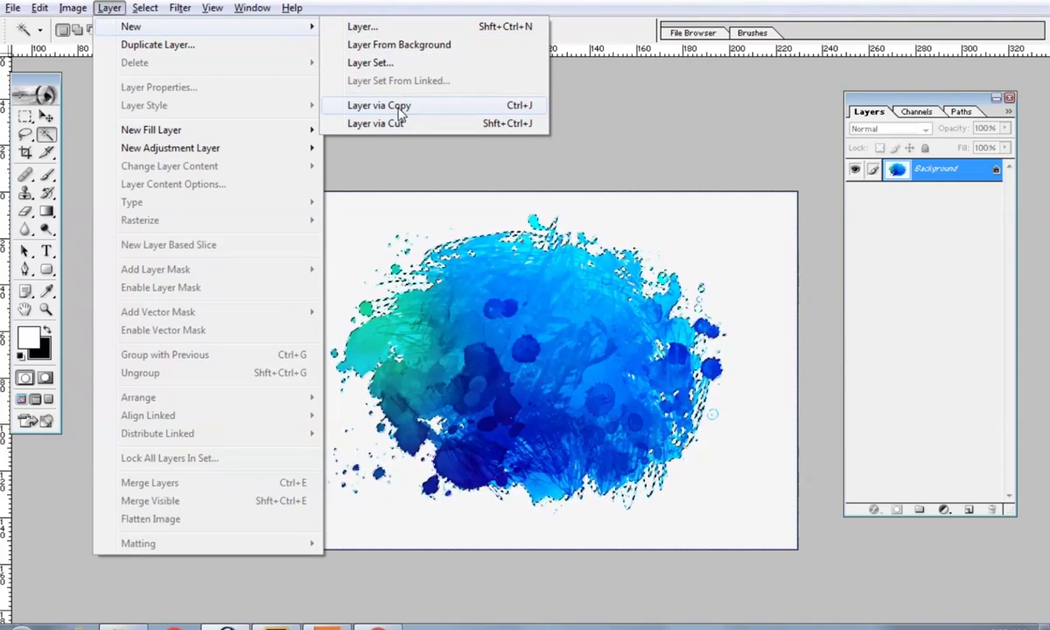
{"action": "left_click", "coordinate": [398, 109]}
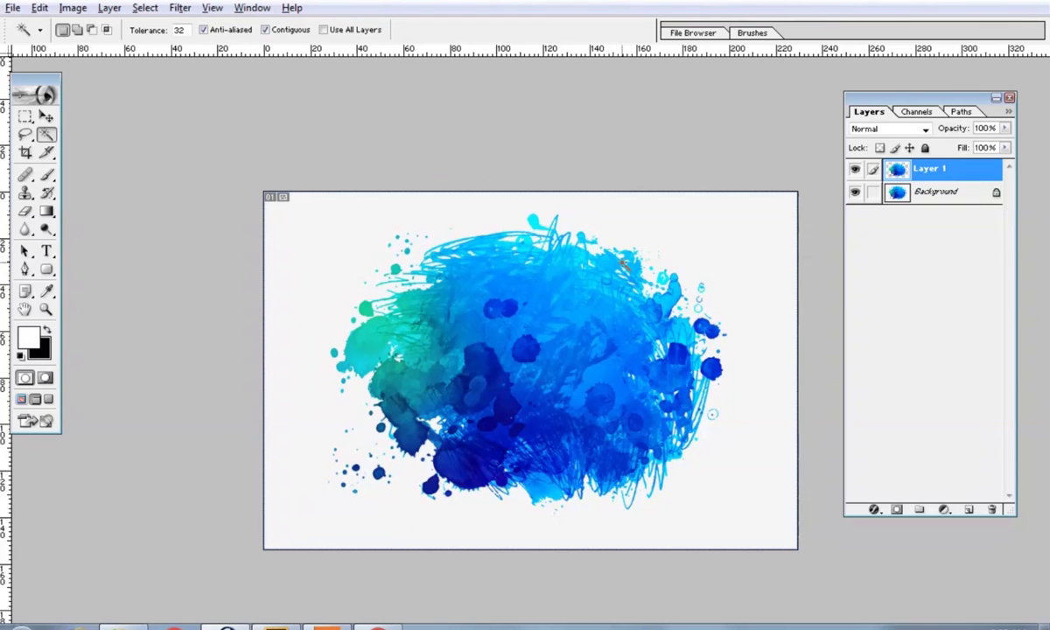
{"action": "left_click", "coordinate": [46, 116]}
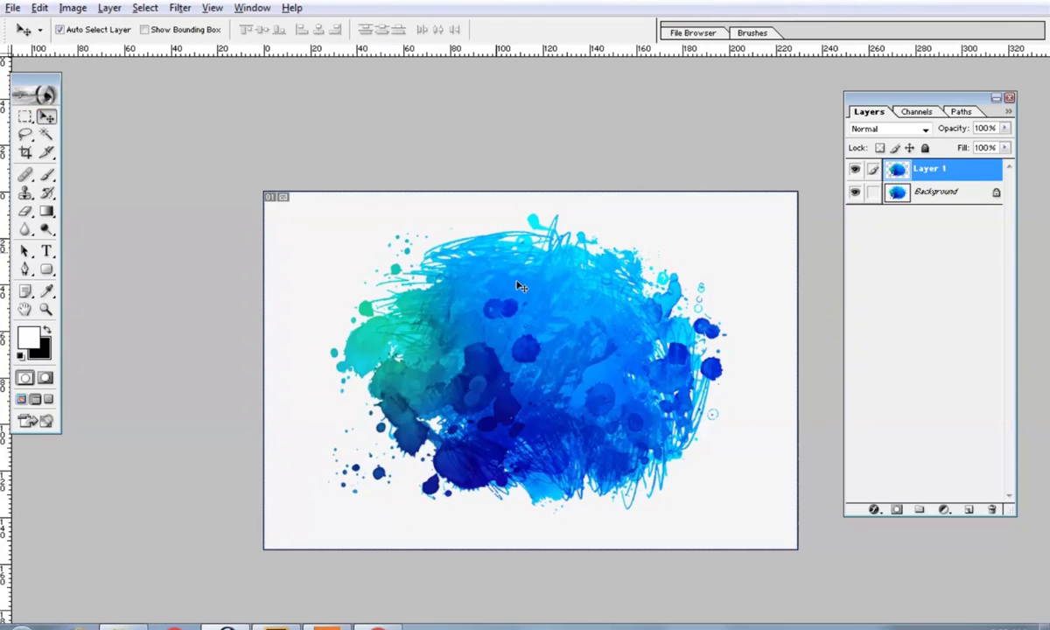
{"action": "left_click_drag", "start_coordinate": [520, 286], "coordinate": [506, 264]}
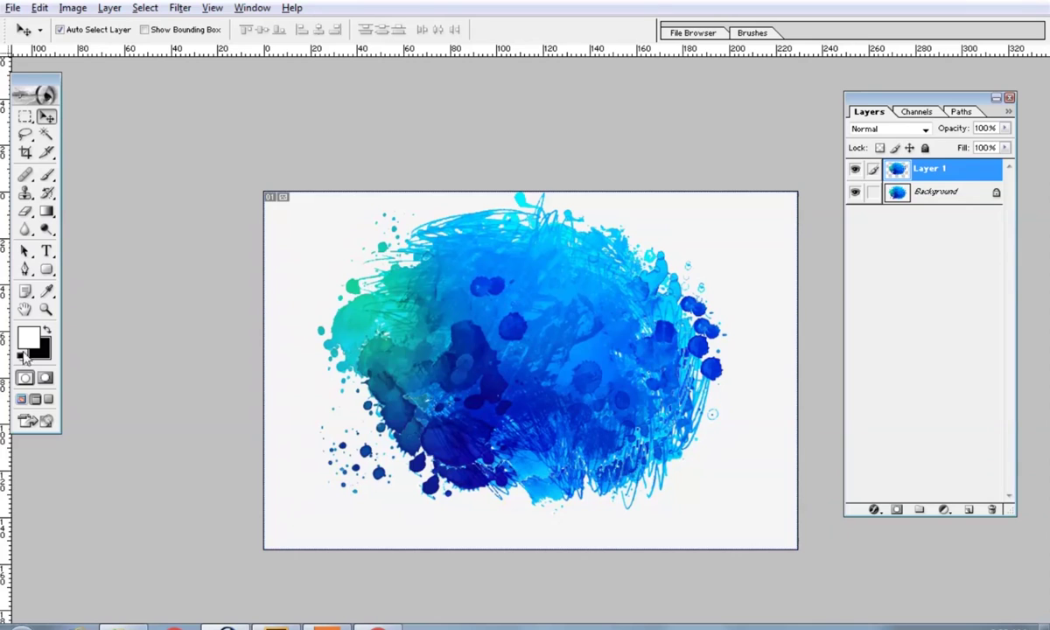
- Drag the splash layer into Untitled-1 and scale it up to nearly fill the canvas
{"action": "key", "text": "f"}
{"action": "key", "text": "f"}
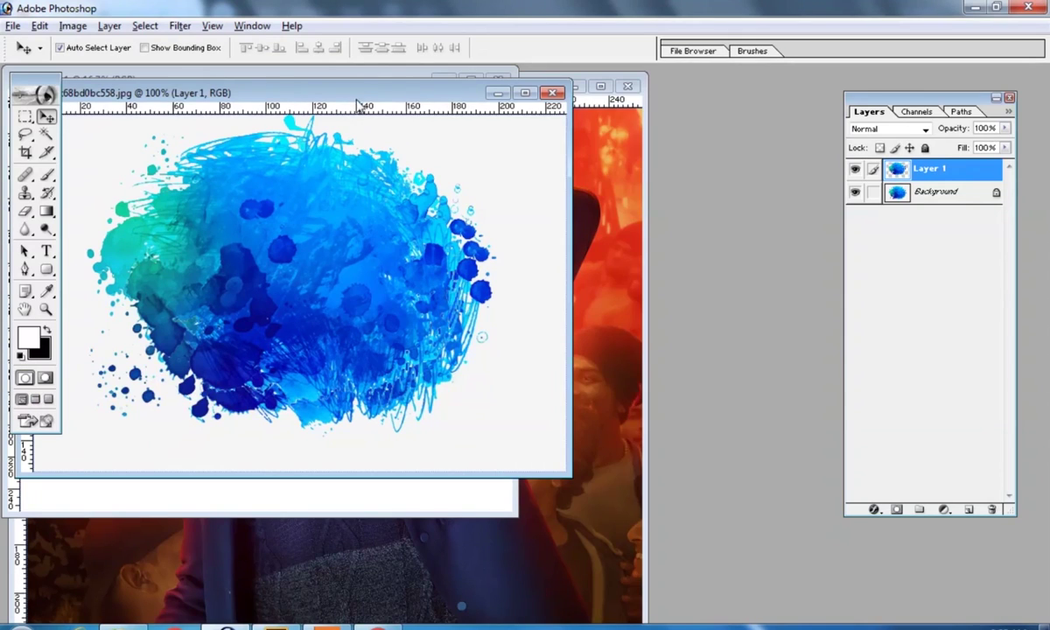
{"action": "left_click_drag", "start_coordinate": [358, 93], "coordinate": [623, 134]}
{"action": "left_click_drag", "start_coordinate": [533, 273], "coordinate": [250, 301]}
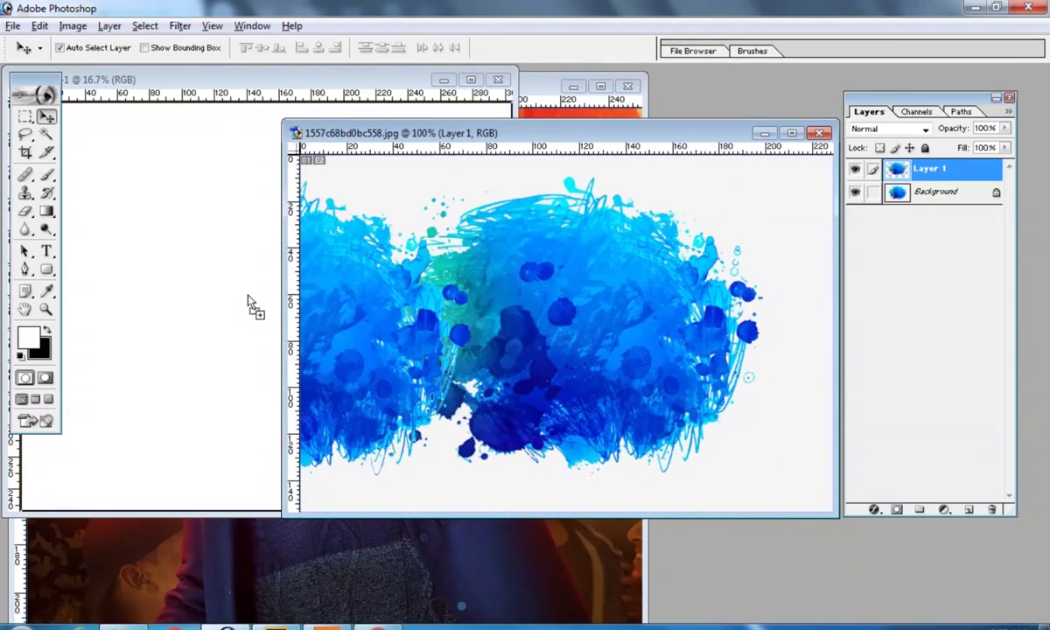
{"action": "key", "text": "f"}
{"action": "key", "text": "f"}
{"action": "key", "text": "Tab"}
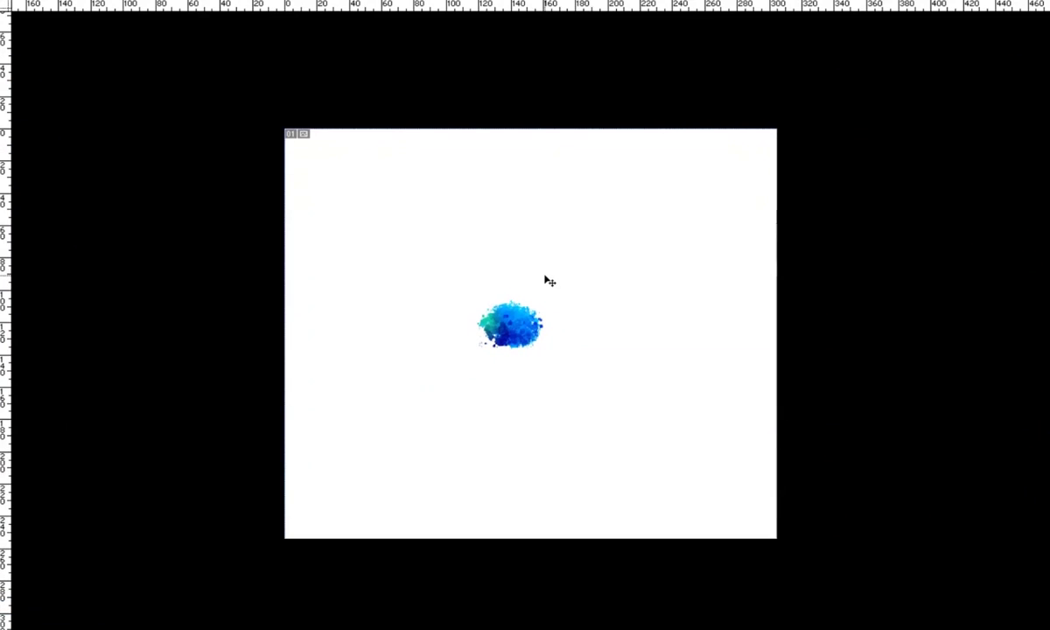
{"action": "key", "text": "ctrl+t"}
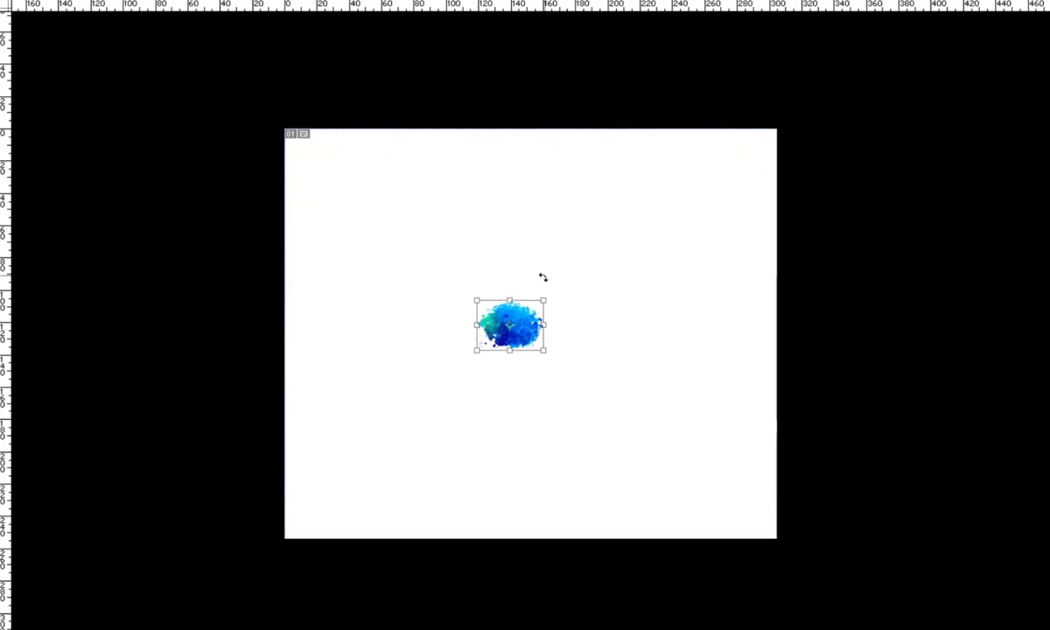
{"action": "left_click_drag", "start_coordinate": [541, 299], "coordinate": [754, 214]}
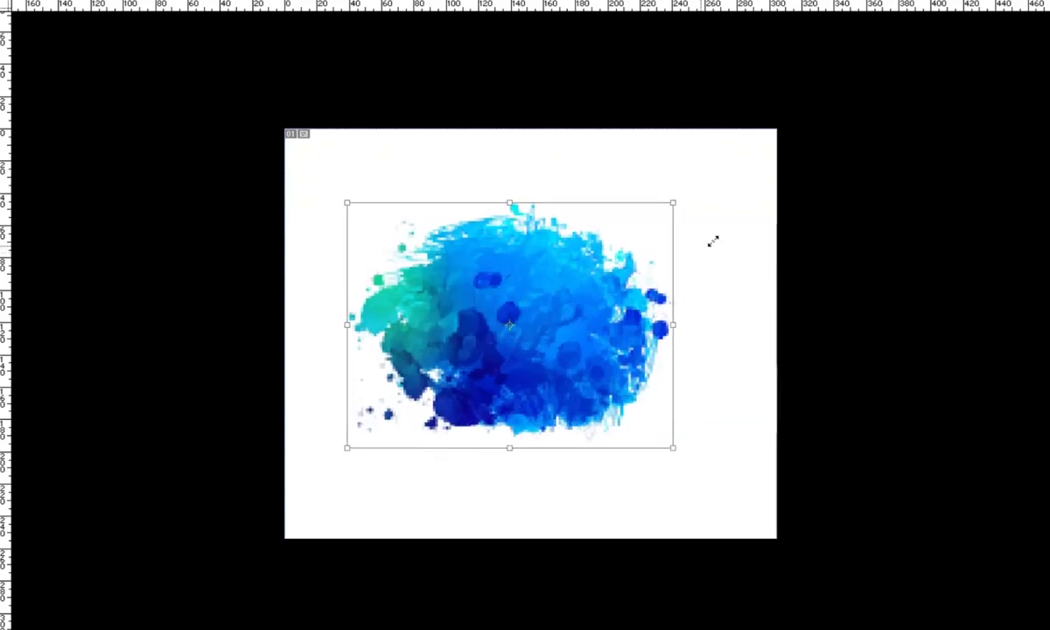
{"action": "key", "text": "Return"}
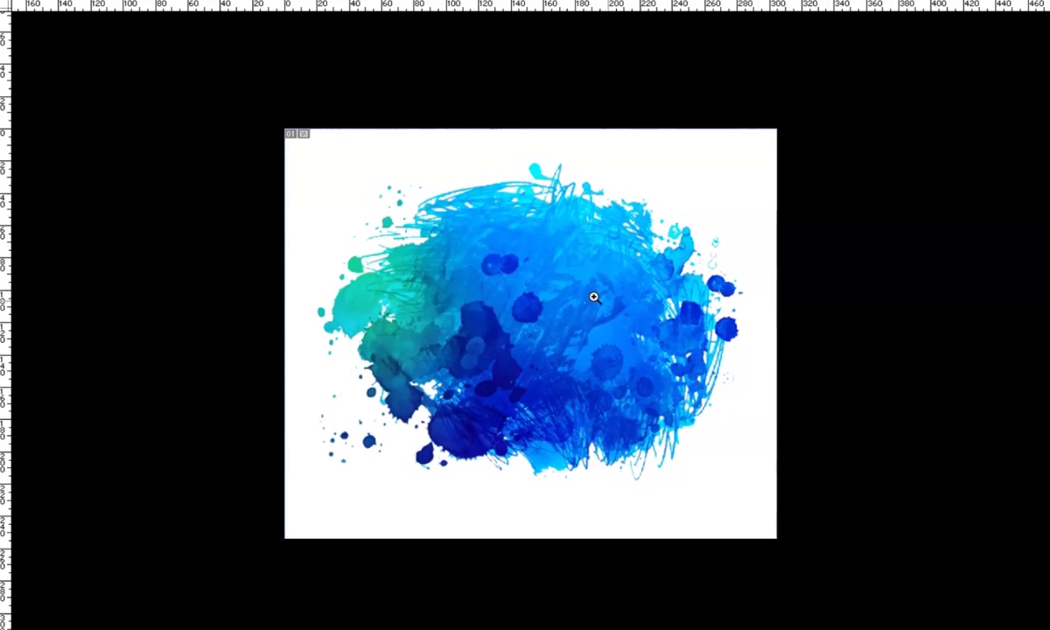
{"action": "key", "text": "ctrl+plus"}
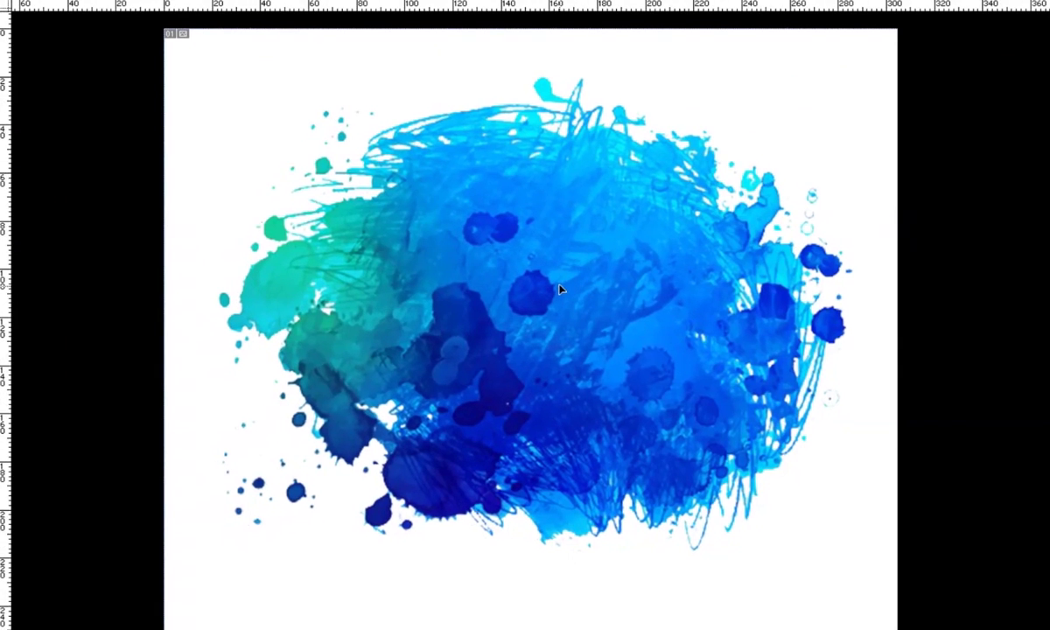
- Close the blue splash source JPG without saving
{"action": "key", "text": "f"}
{"action": "key", "text": "ctrl+w"}
{"action": "left_click", "coordinate": [550, 257]}
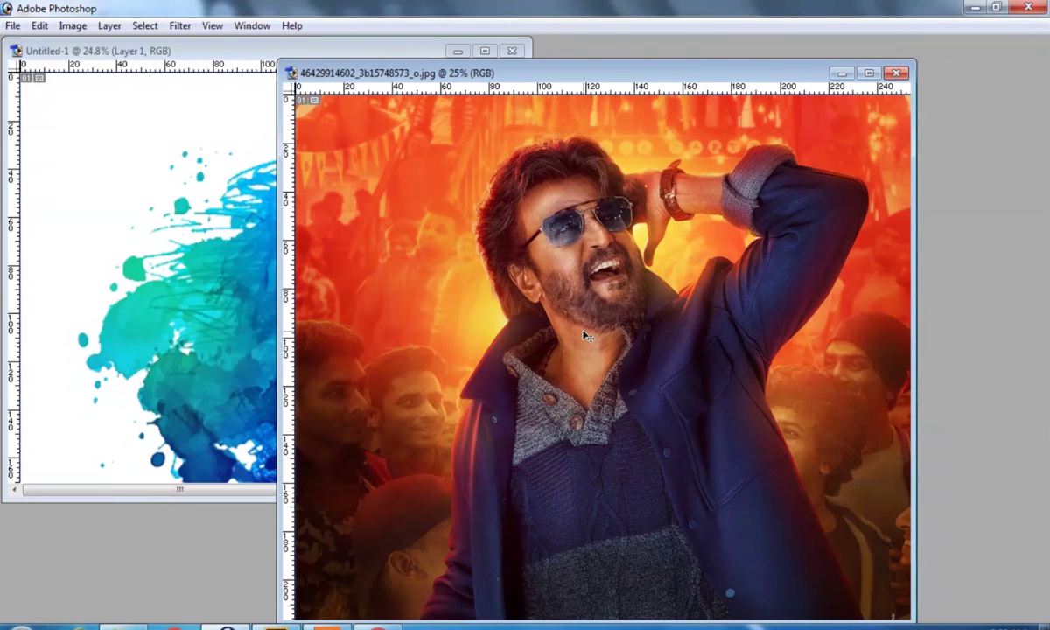
- Cut the entire actor photo to the clipboard and close it without saving
{"action": "key", "text": "ctrl+a"}
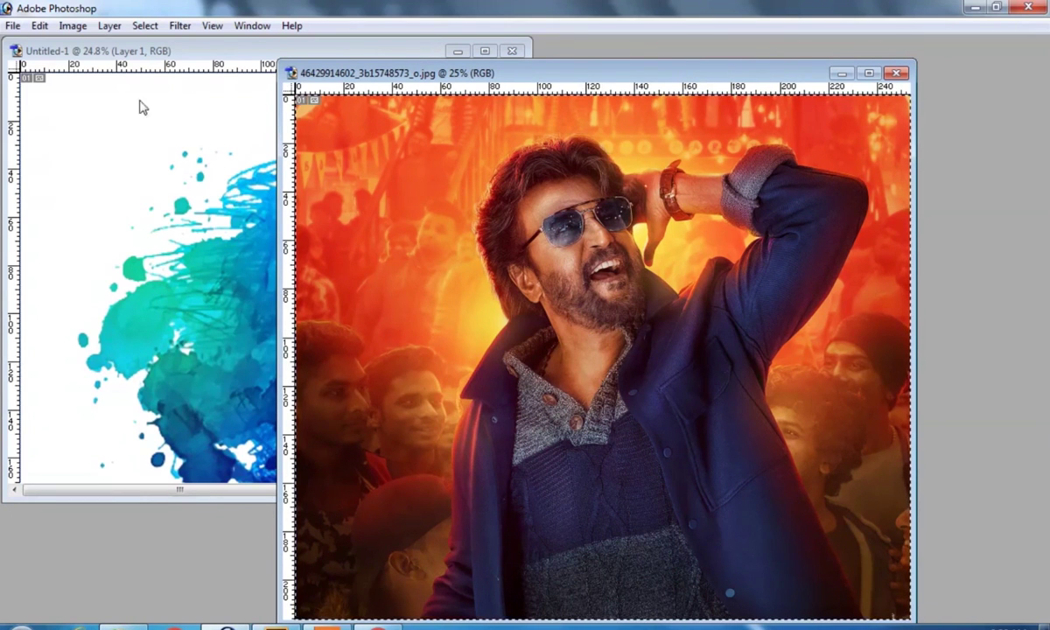
{"action": "left_click", "coordinate": [40, 26]}
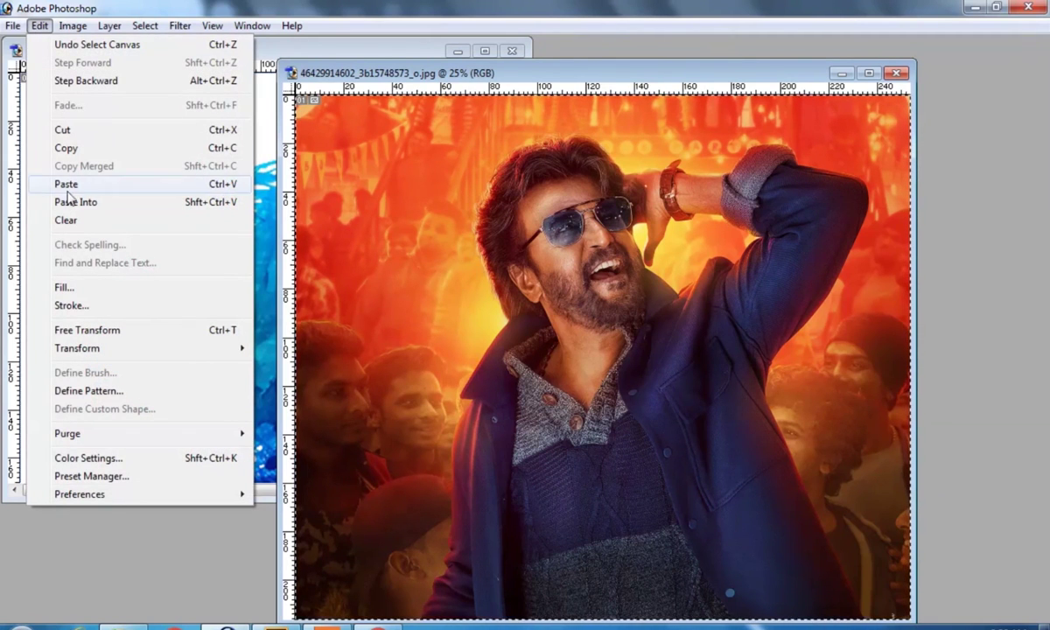
{"action": "left_click", "coordinate": [101, 130]}
{"action": "left_click", "coordinate": [896, 73]}
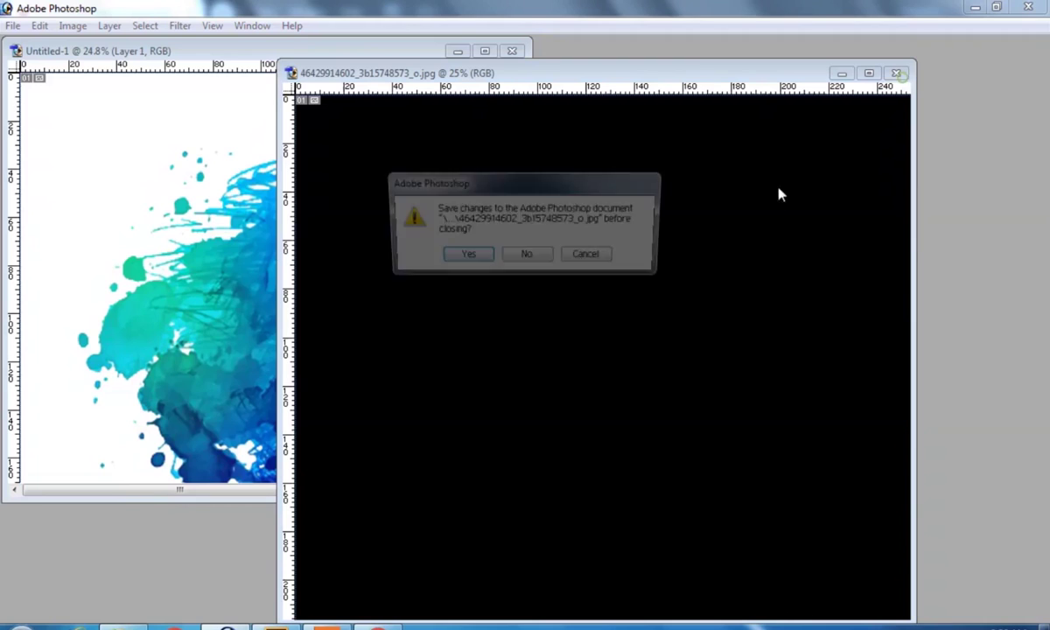
{"action": "left_click", "coordinate": [525, 258]}
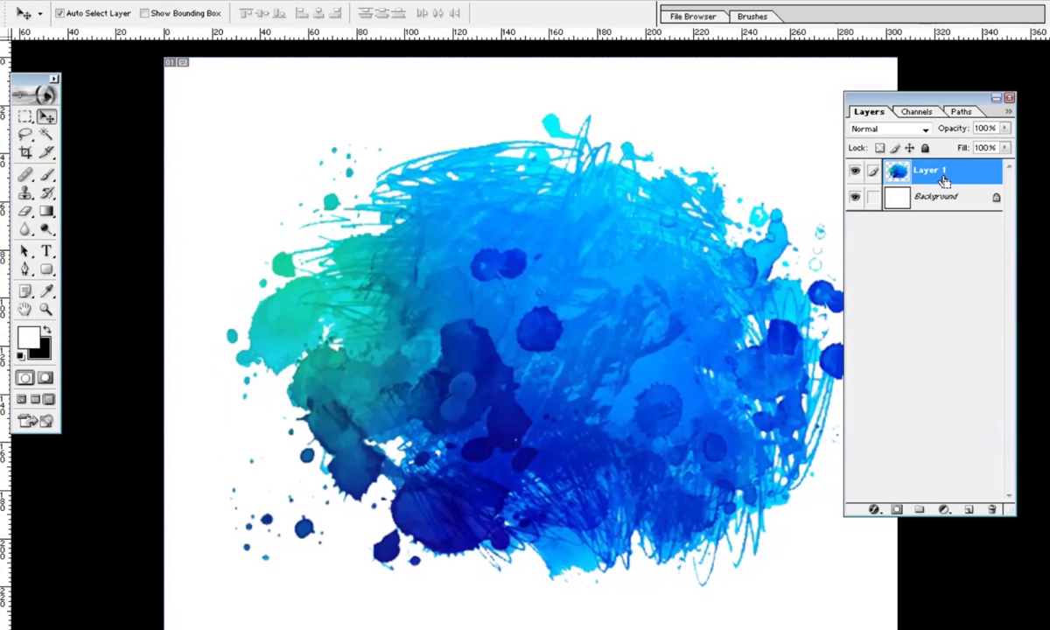
- Paste the actor photo into the splash selection and shift it slightly left
{"action": "left_click", "coordinate": [895, 173], "text": "ctrl"}
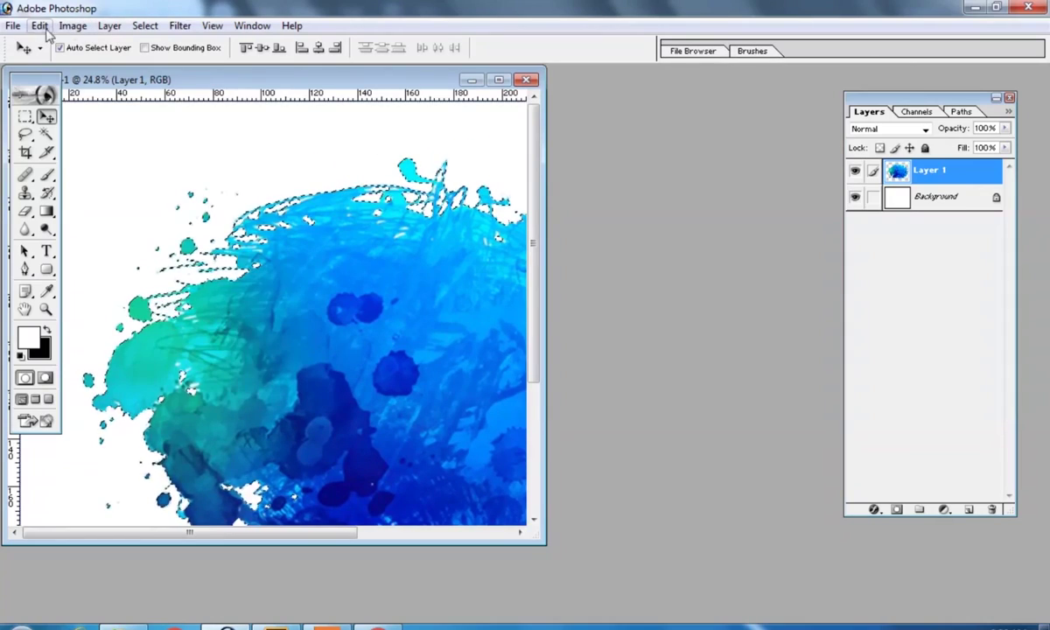
{"action": "left_click", "coordinate": [35, 26]}
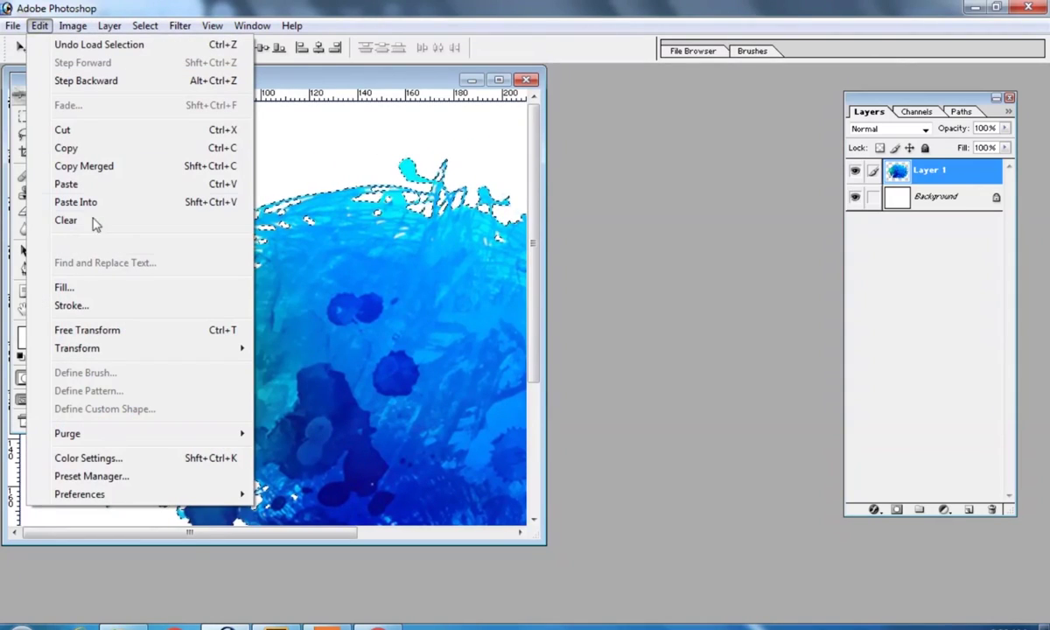
{"action": "left_click", "coordinate": [121, 204]}
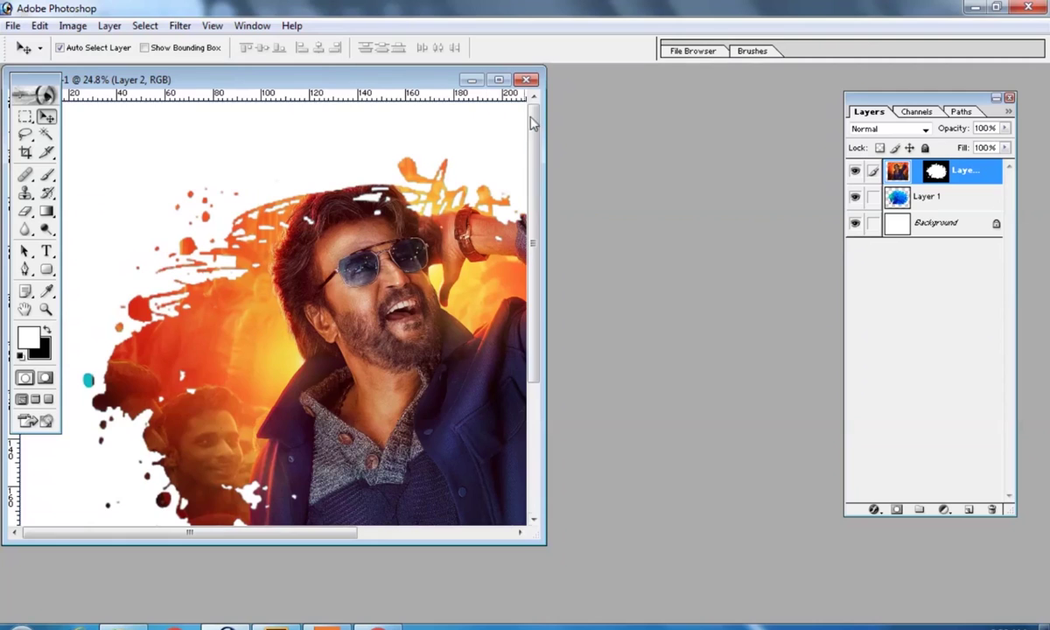
{"action": "left_click", "coordinate": [498, 80]}
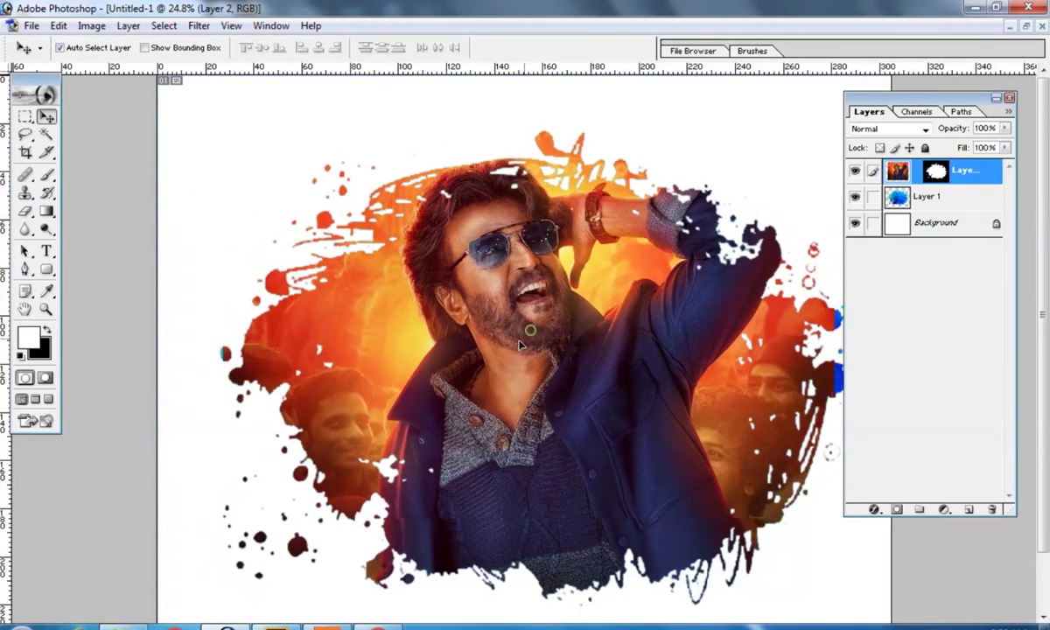
{"action": "left_click_drag", "start_coordinate": [531, 335], "coordinate": [509, 335]}
- Scale the masked portrait up so it covers the whole splash
{"action": "key", "text": "Tab"}
{"action": "key", "text": "ctrl+t"}
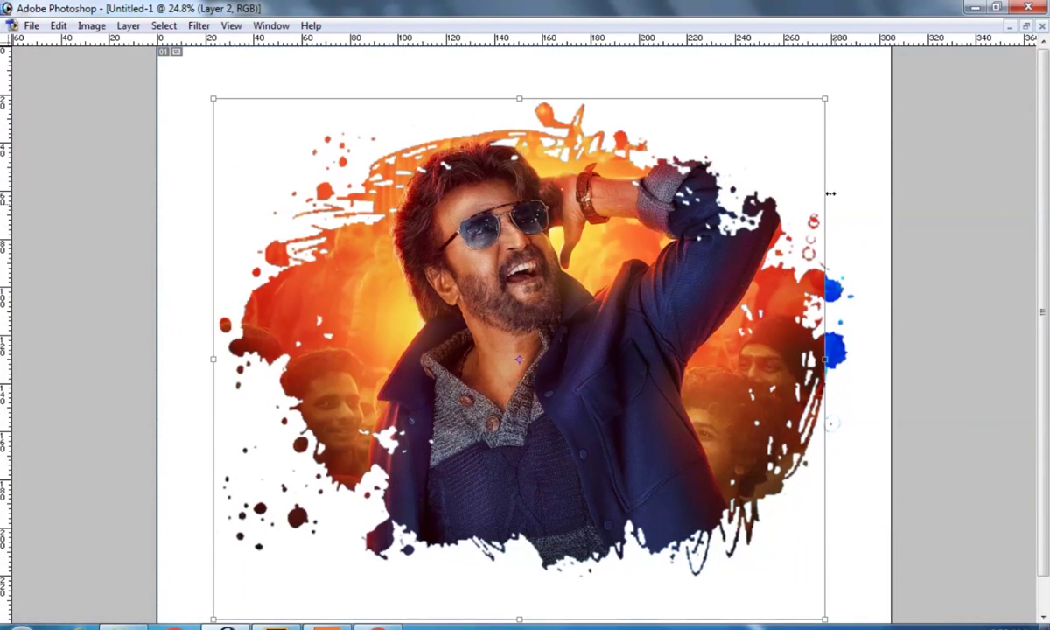
{"action": "left_click_drag", "start_coordinate": [829, 104], "coordinate": [872, 87]}
{"action": "right_click", "coordinate": [580, 266]}
{"action": "left_click", "coordinate": [577, 264]}
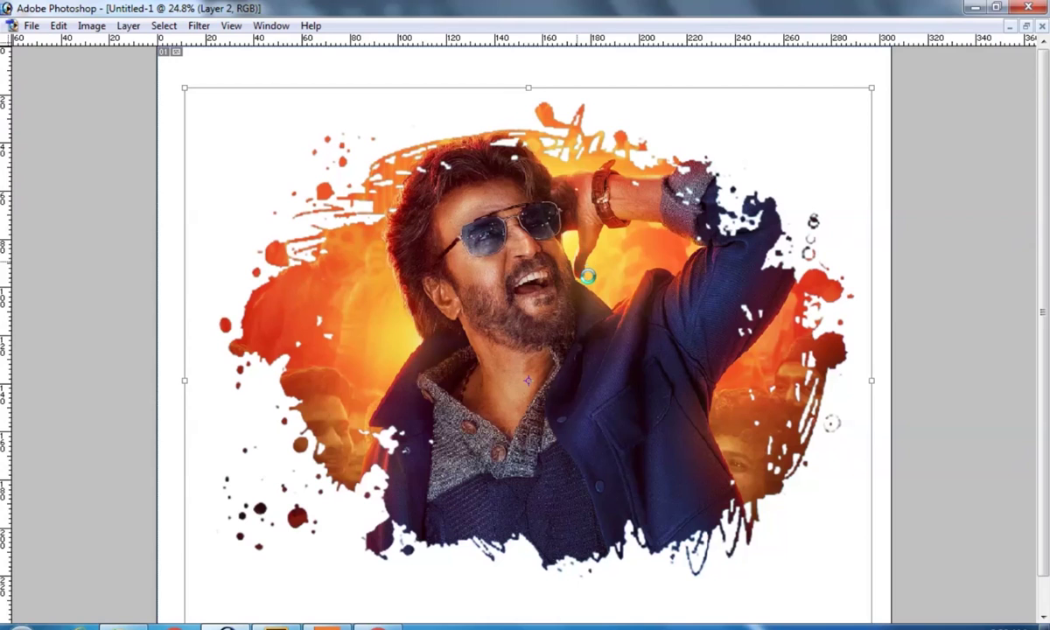
{"action": "left_click", "coordinate": [91, 26]}
{"action": "mouse_move", "coordinate": [129, 68]}
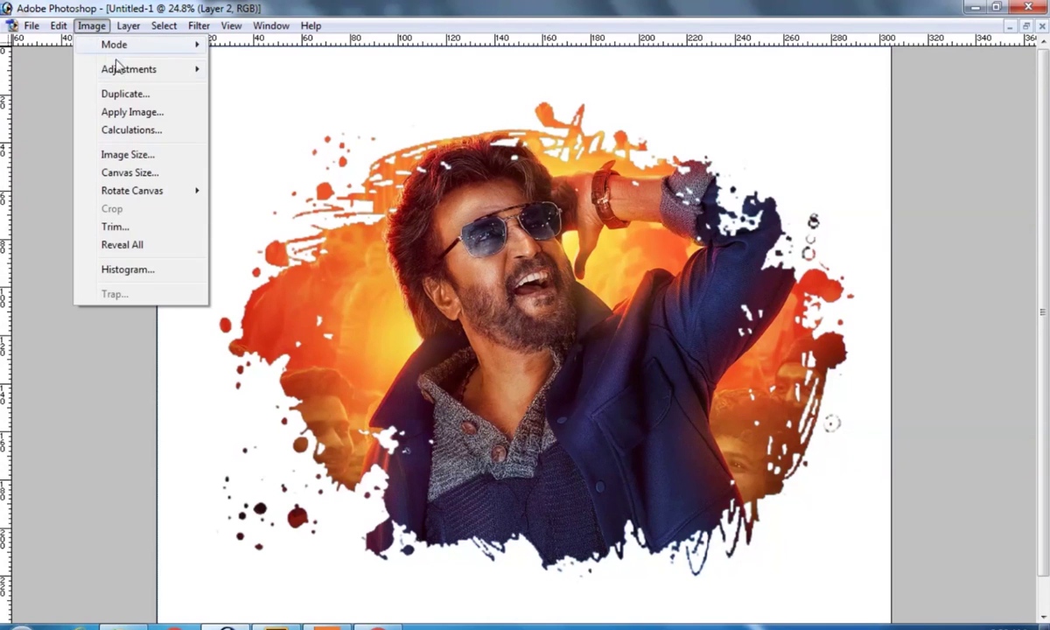
- Boost the portrait's contrast to +15 with Brightness/Contrast, then zoom out to the whole banner
{"action": "left_click", "coordinate": [289, 177]}
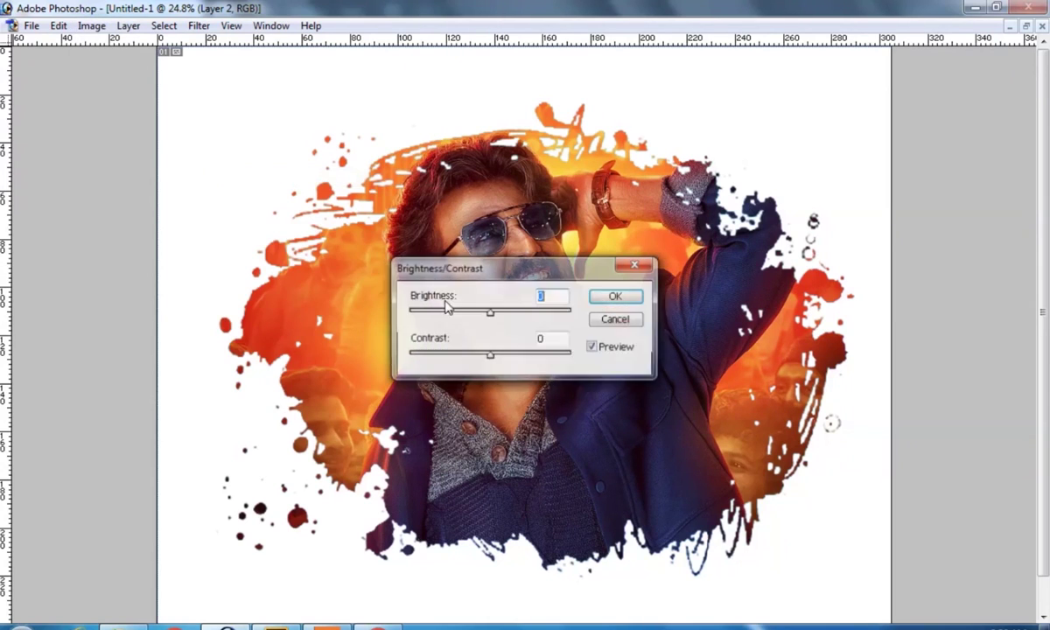
{"action": "left_click_drag", "start_coordinate": [491, 355], "coordinate": [504, 360]}
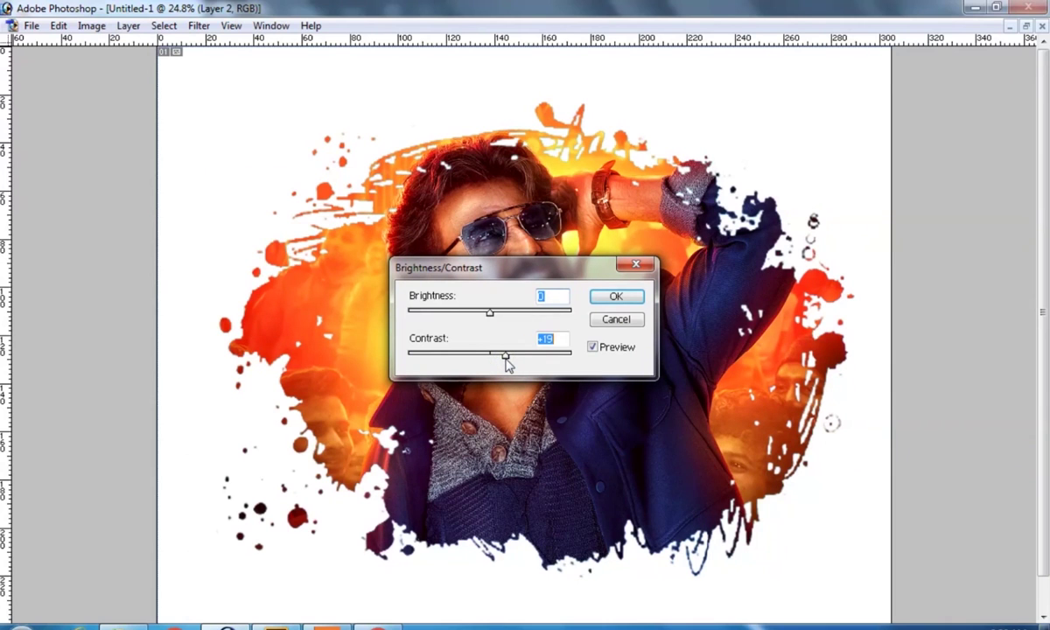
{"action": "left_click", "coordinate": [613, 297]}
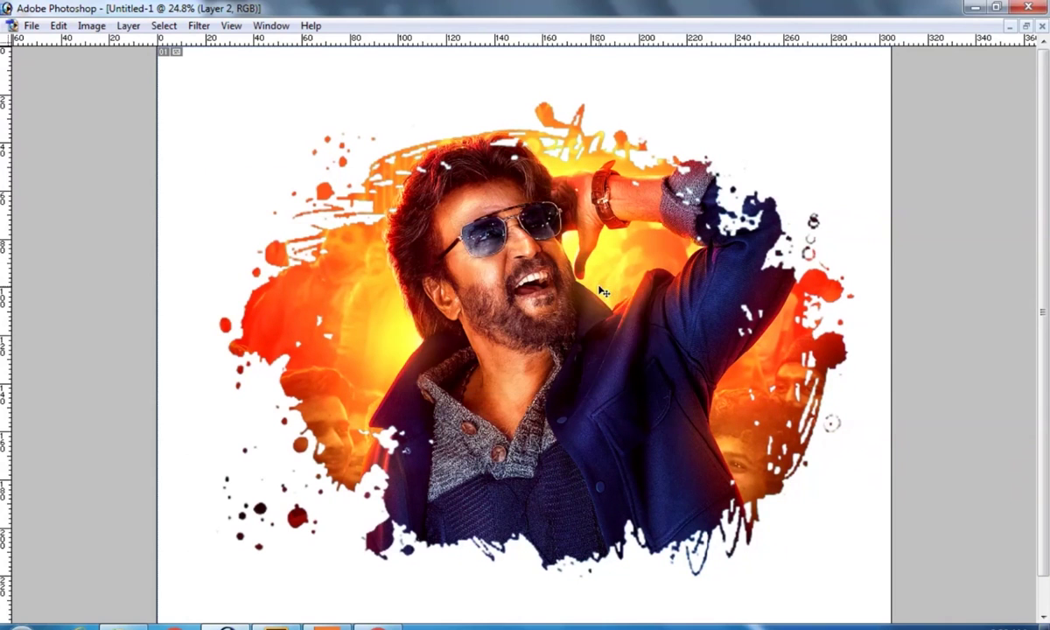
{"action": "key", "text": "ctrl+minus"}
{"action": "key", "text": "ctrl+minus"}
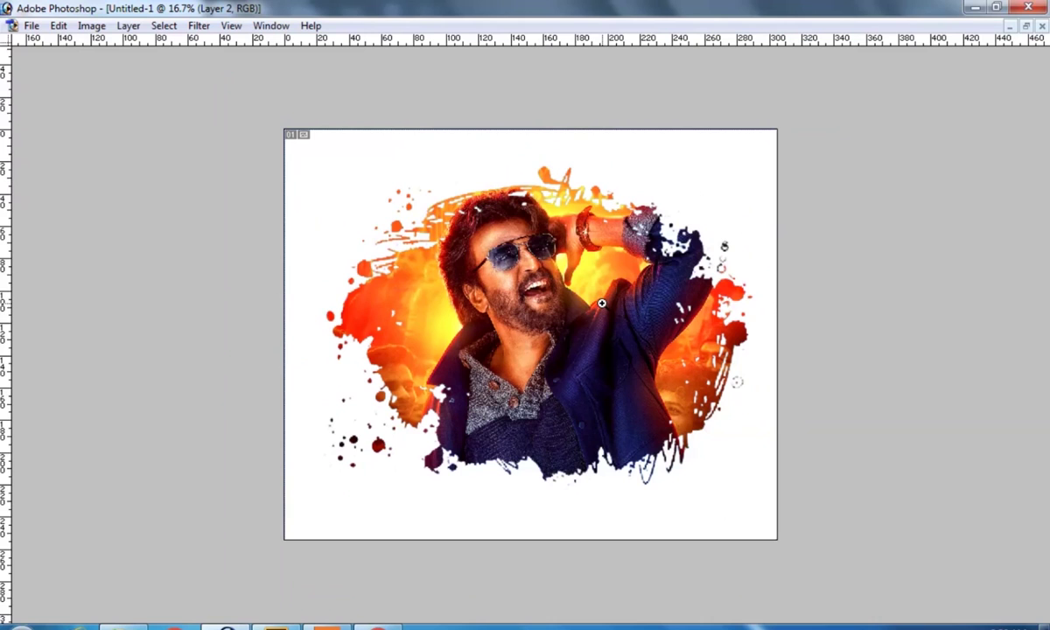
{"action": "left_click", "coordinate": [276, 623]}
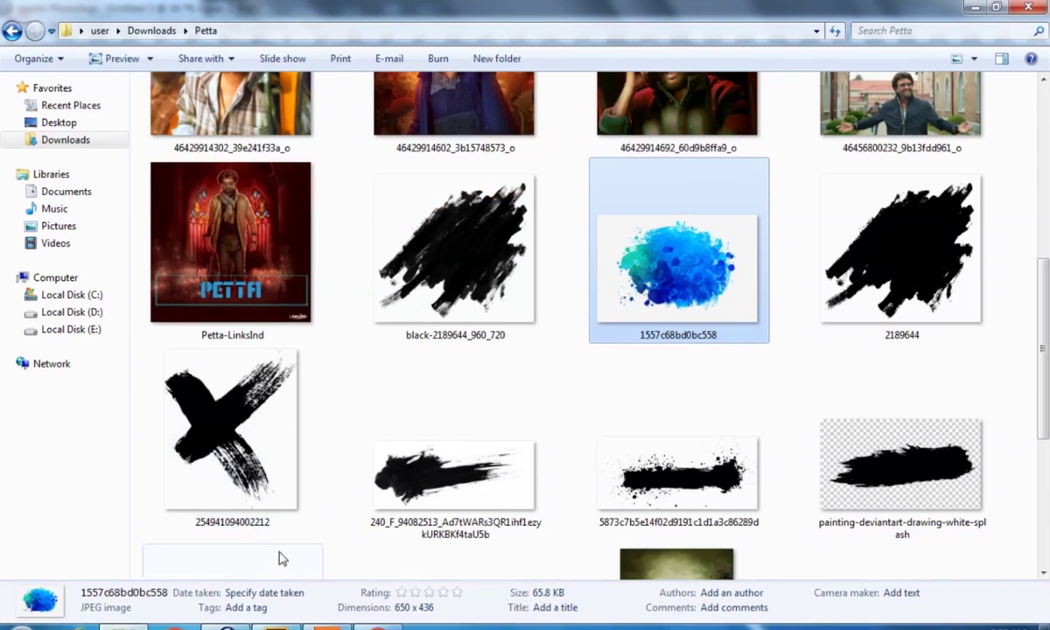
{"action": "scroll", "coordinate": [460, 384], "scroll_direction": "up", "scroll_amount": 5}
{"action": "left_click", "coordinate": [231, 140]}
{"action": "left_click_drag", "start_coordinate": [231, 129], "coordinate": [278, 462]}
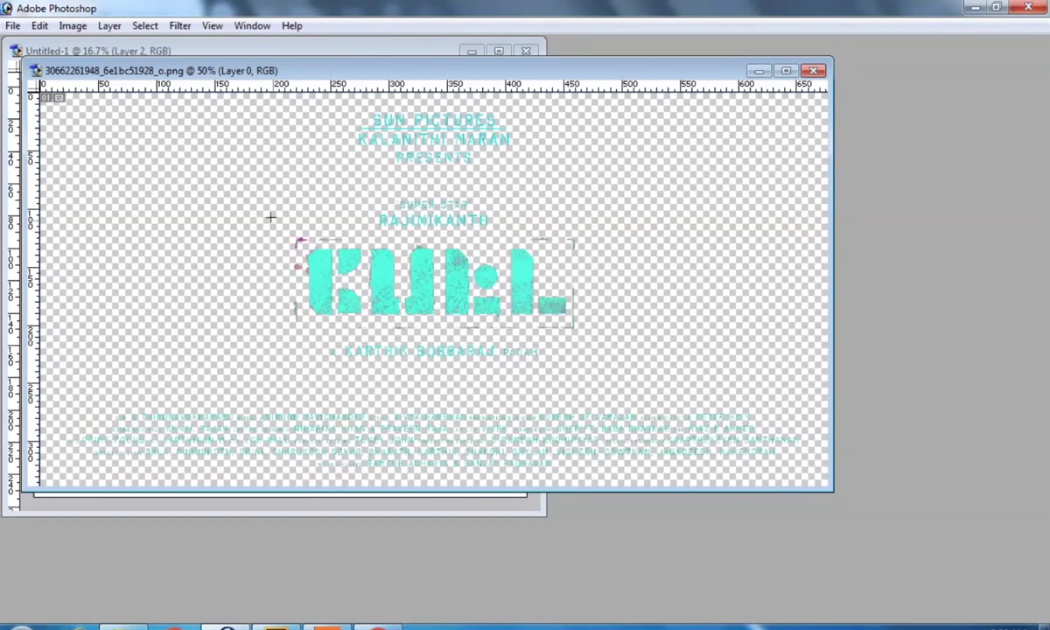
- Cut the title block out of the PNG and close it without saving
{"action": "left_click_drag", "start_coordinate": [395, 239], "coordinate": [614, 376]}
{"action": "key", "text": "ctrl+x"}
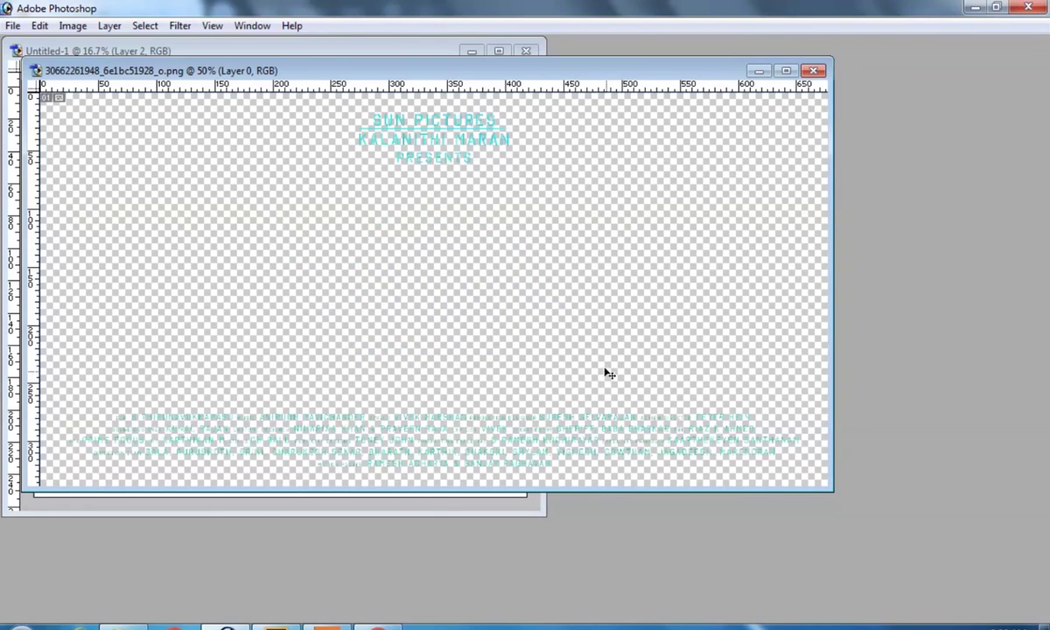
{"action": "key", "text": "ctrl+w"}
{"action": "left_click", "coordinate": [530, 255]}
- Paste the title into the banner, enlarged and placed just below the portrait
{"action": "key", "text": "f"}
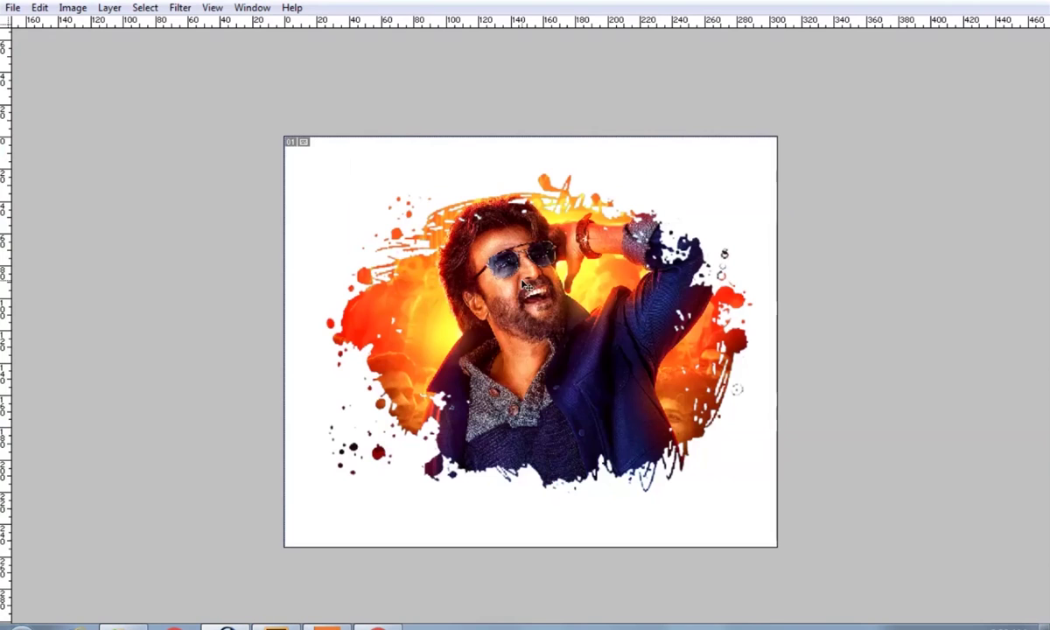
{"action": "key", "text": "ctrl+v"}
{"action": "mouse_move", "coordinate": [562, 344]}
{"action": "left_mouse_down"}
{"action": "mouse_move", "coordinate": [576, 497]}
{"action": "mouse_move", "coordinate": [624, 538]}
{"action": "left_mouse_up"}
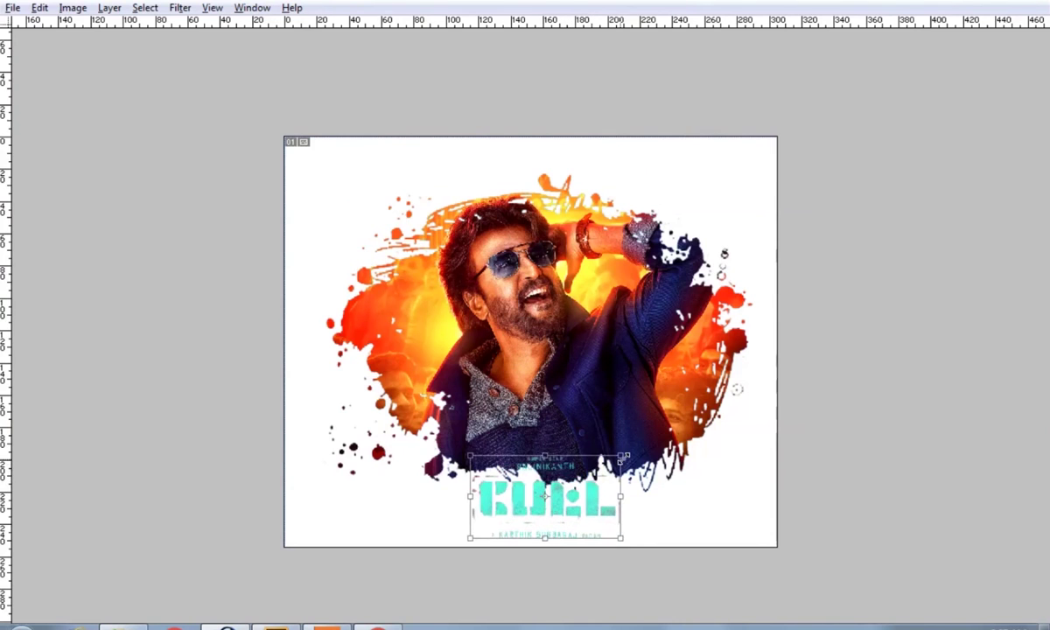
{"action": "key", "text": "Return"}
{"action": "left_click_drag", "start_coordinate": [558, 483], "coordinate": [554, 466]}
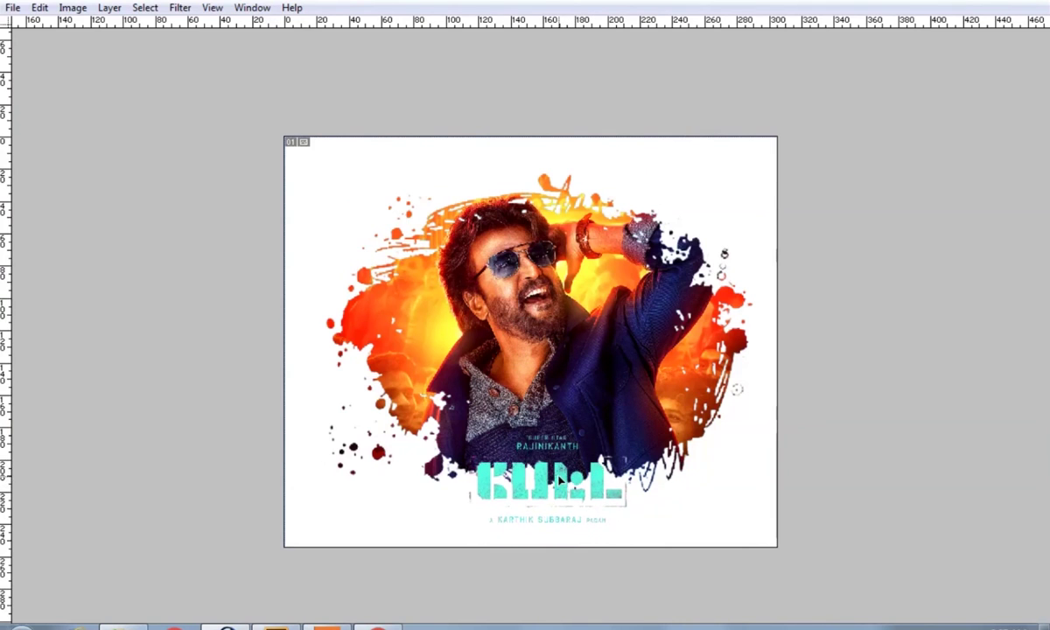
- Apply a Brightness/Contrast adjustment to the pasted title logo
{"action": "left_click", "coordinate": [74, 8]}
{"action": "mouse_move", "coordinate": [109, 51]}
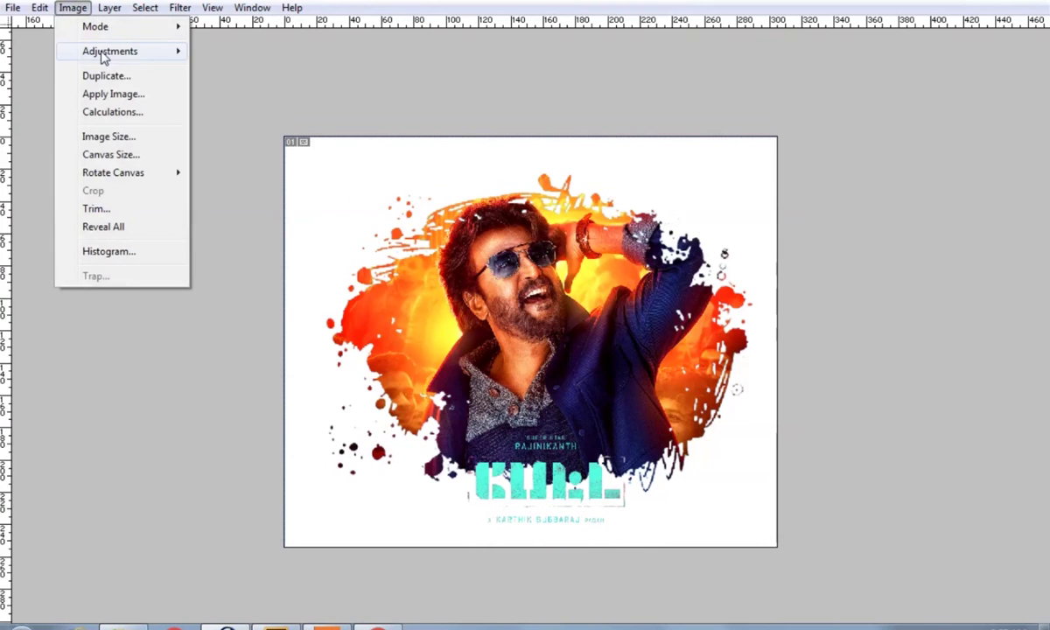
{"action": "left_click", "coordinate": [261, 161]}
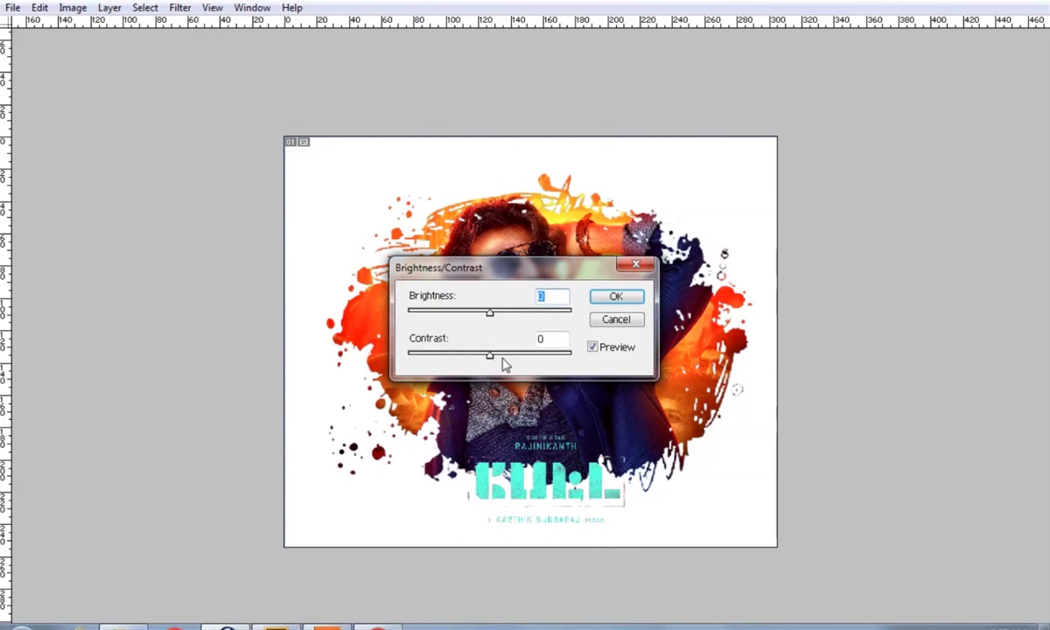
{"action": "left_click", "coordinate": [612, 298]}
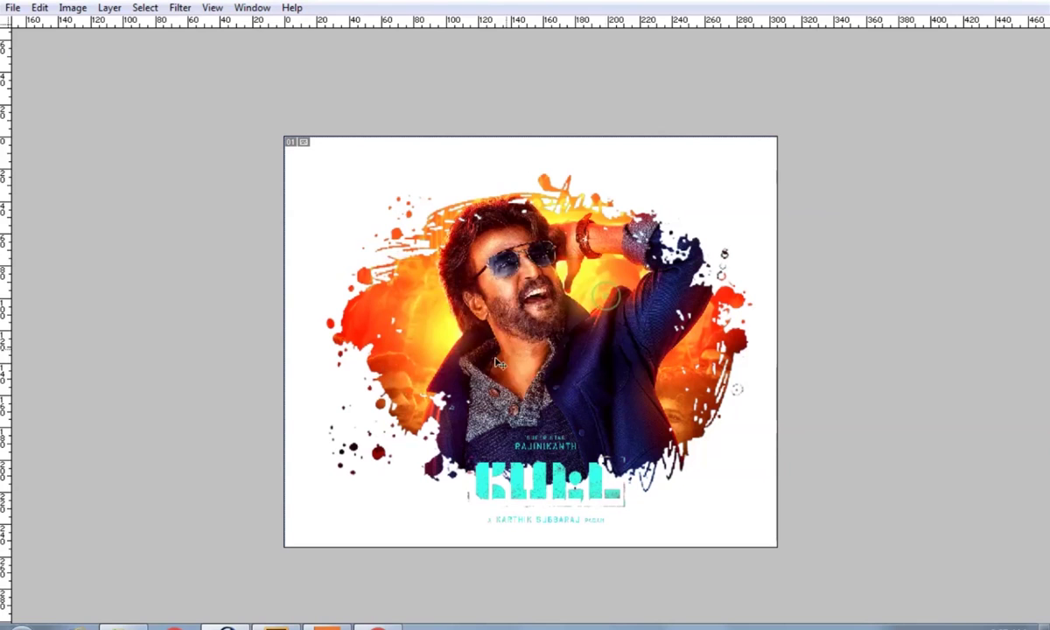
{"action": "key", "text": "Tab"}
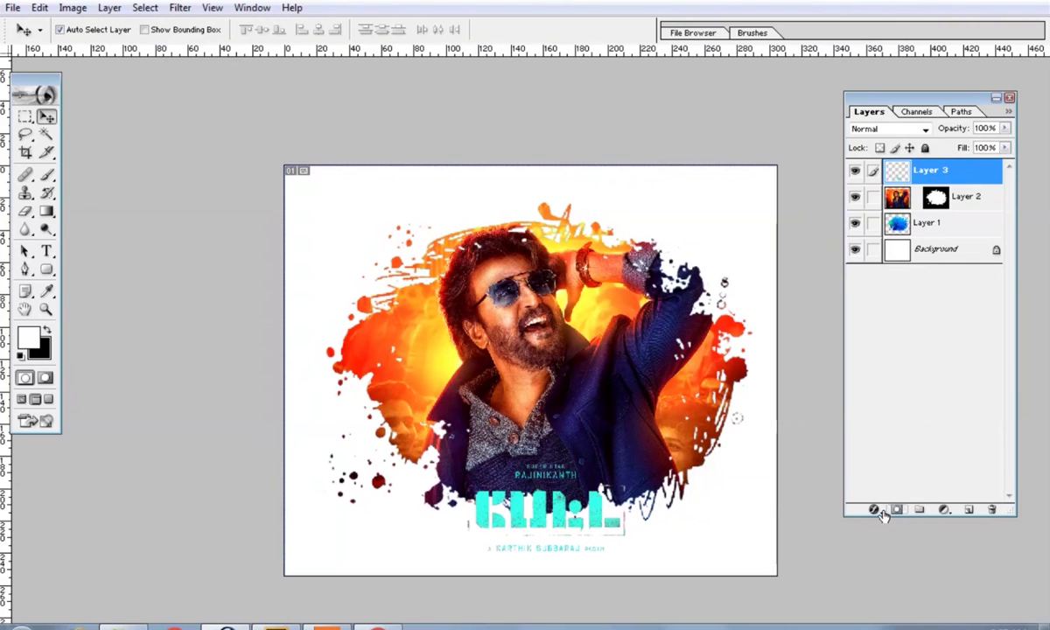
- Give the title layer a drop shadow of size 27 px at 100% opacity
{"action": "left_click", "coordinate": [882, 514]}
{"action": "left_click", "coordinate": [918, 335]}
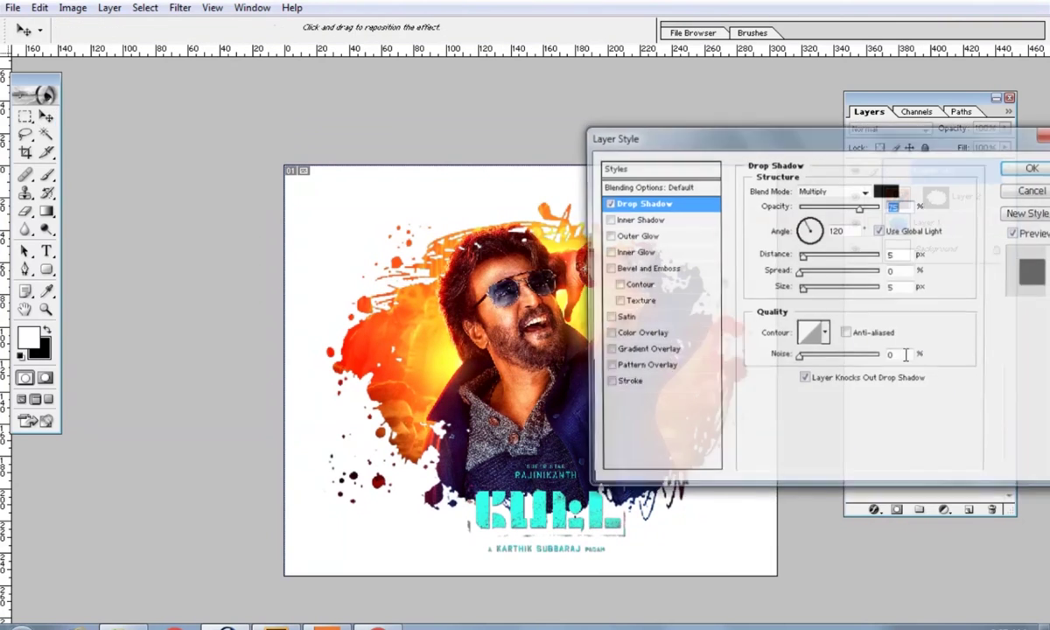
{"action": "left_click", "coordinate": [811, 292]}
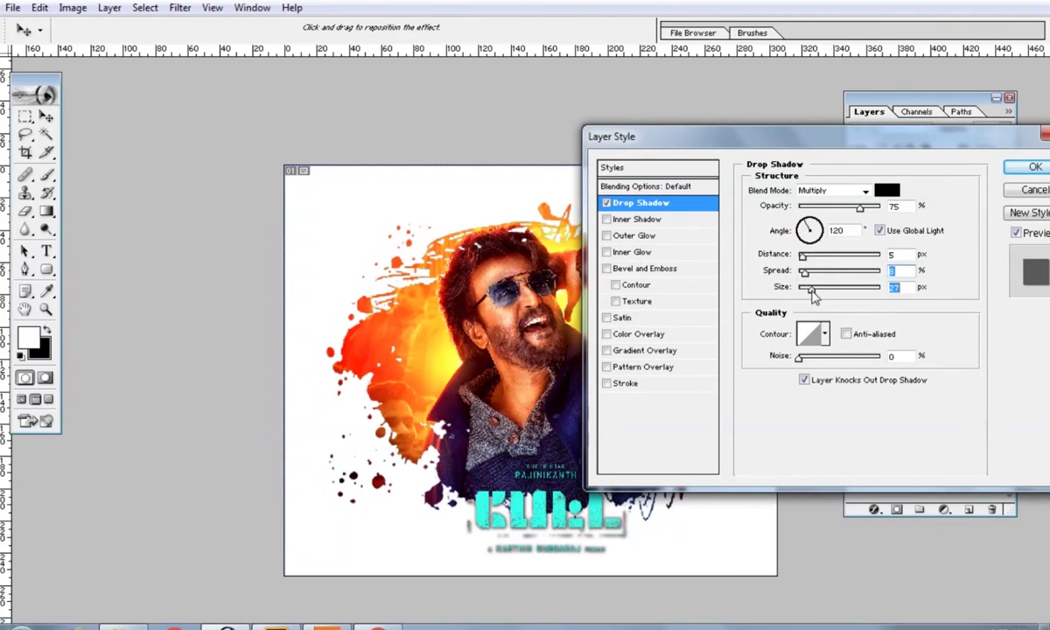
{"action": "left_click_drag", "start_coordinate": [863, 209], "coordinate": [894, 216]}
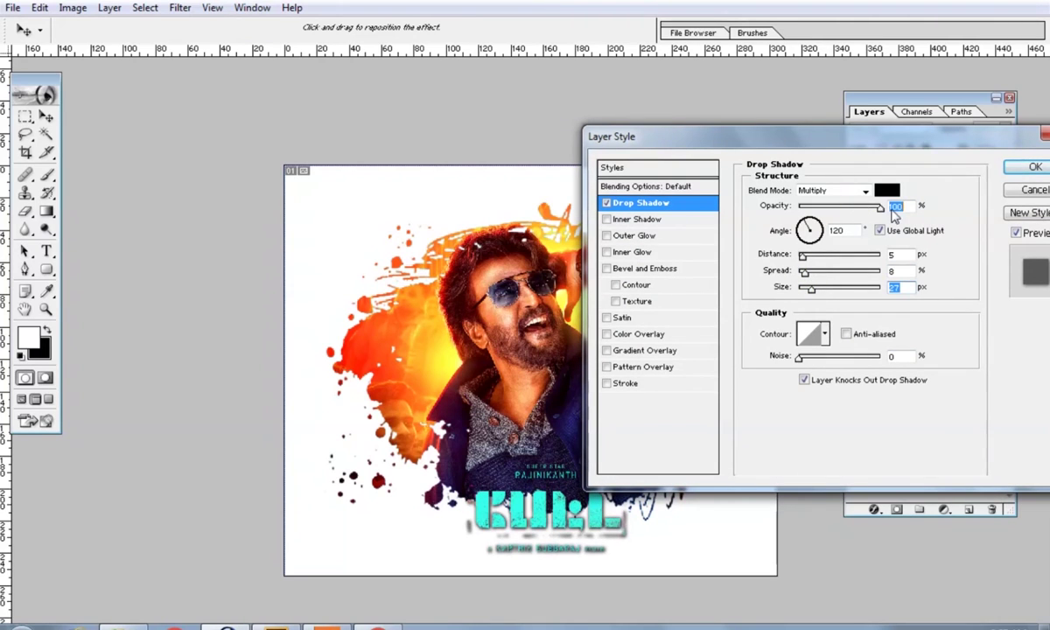
{"action": "left_click", "coordinate": [1031, 167]}
- Check the shadow up close, then outline a small rounded rectangle at the banner's lower left
{"action": "key", "text": "z"}
{"action": "left_click", "coordinate": [680, 308]}
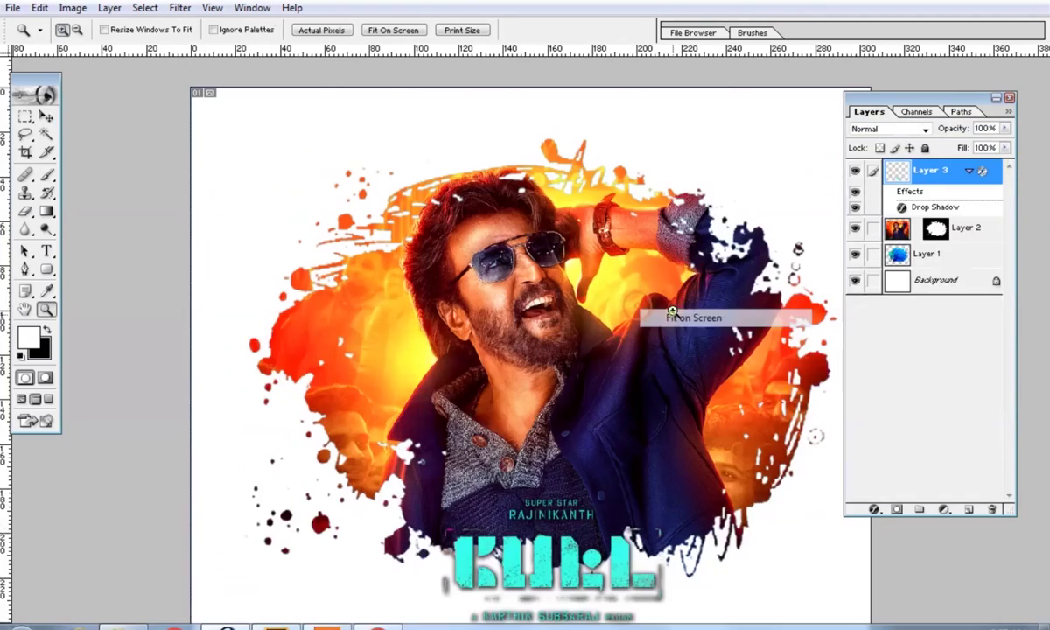
{"action": "key", "text": "Tab"}
{"action": "left_click", "coordinate": [682, 298], "text": "alt"}
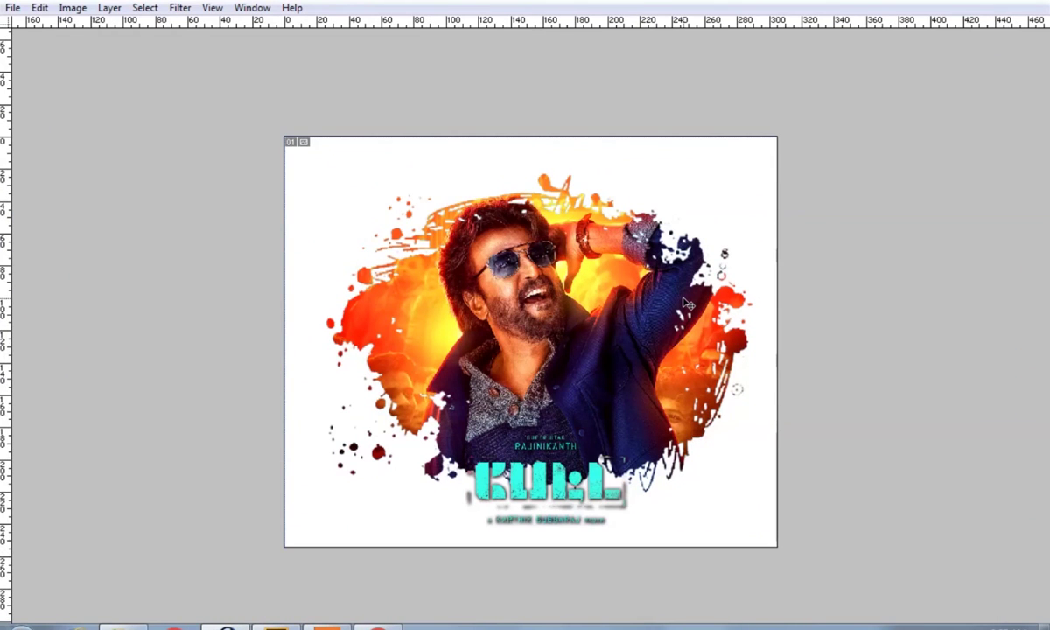
{"action": "key", "text": "Tab"}
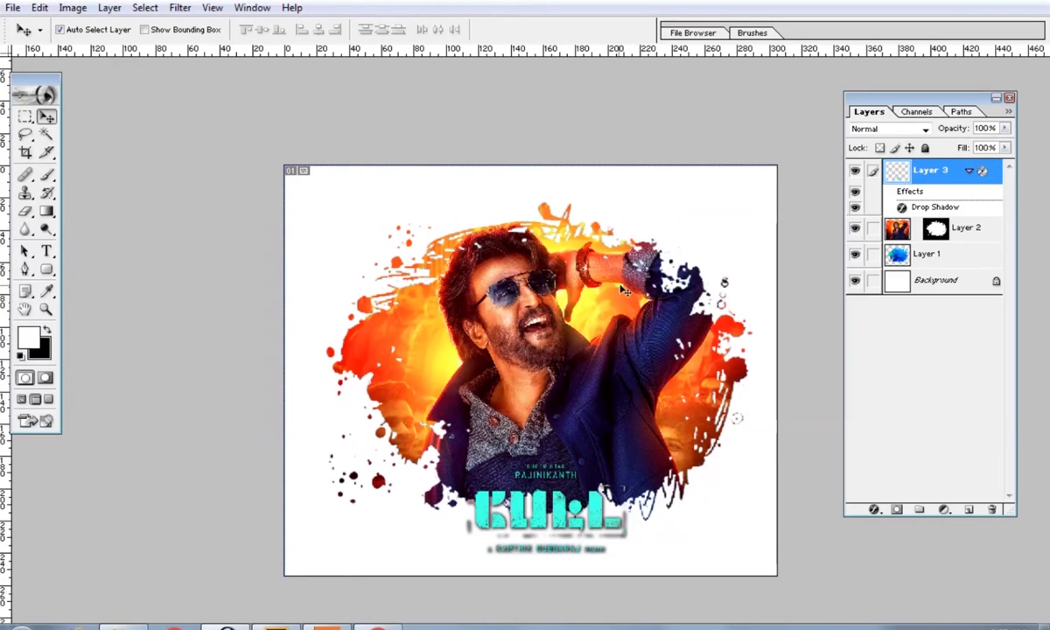
{"action": "left_click", "coordinate": [48, 273]}
{"action": "left_click_drag", "start_coordinate": [358, 510], "coordinate": [391, 532]}
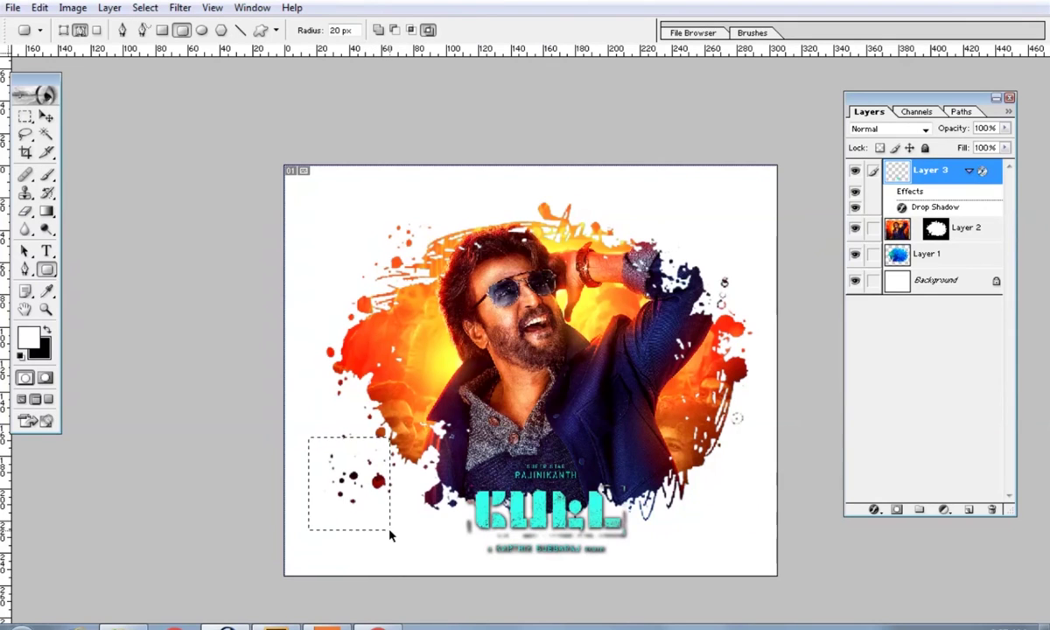
- Fill the rounded box on a new layer with dark red sampled from the splatter
{"action": "left_click", "coordinate": [969, 509]}
{"action": "key", "text": "alt+BackSpace"}
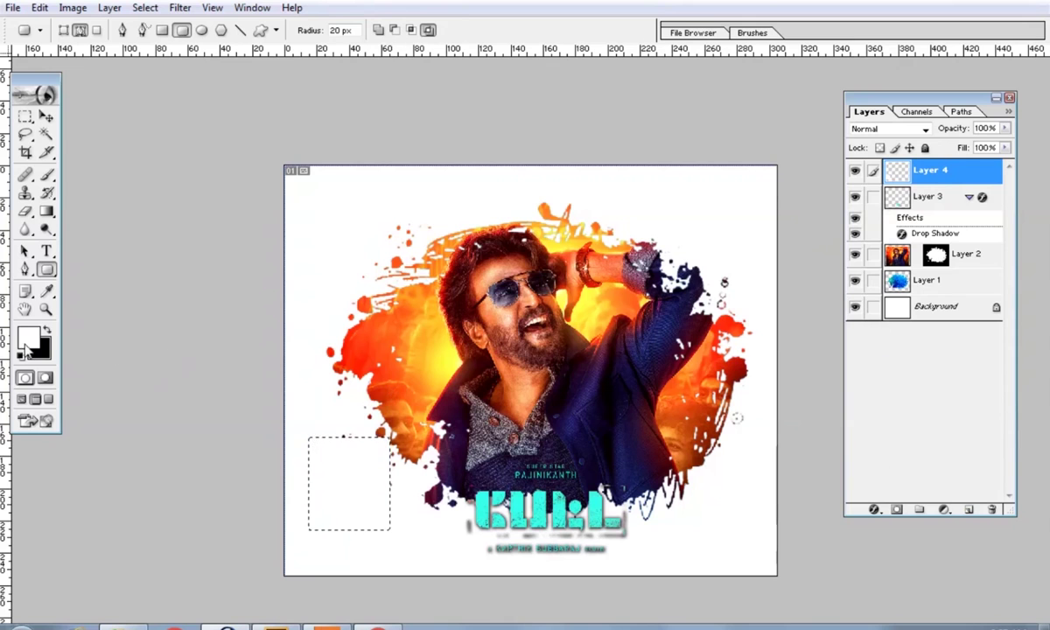
{"action": "left_click", "coordinate": [47, 290]}
{"action": "left_click", "coordinate": [27, 336]}
{"action": "left_click_drag", "start_coordinate": [469, 182], "coordinate": [288, 138]}
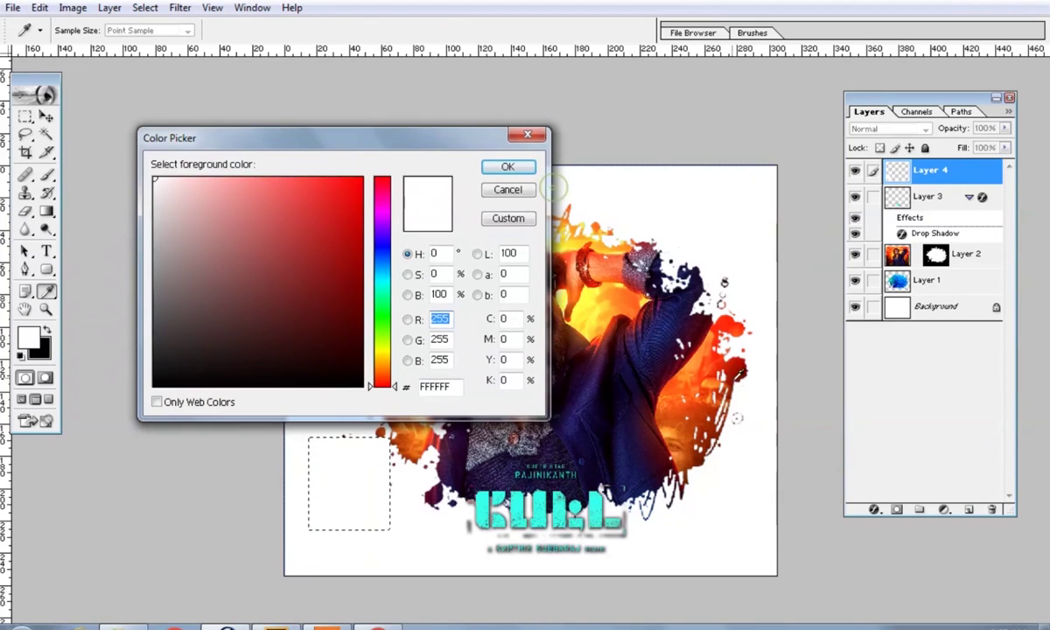
{"action": "left_click", "coordinate": [738, 377]}
{"action": "left_click", "coordinate": [507, 166]}
{"action": "key", "text": "u"}
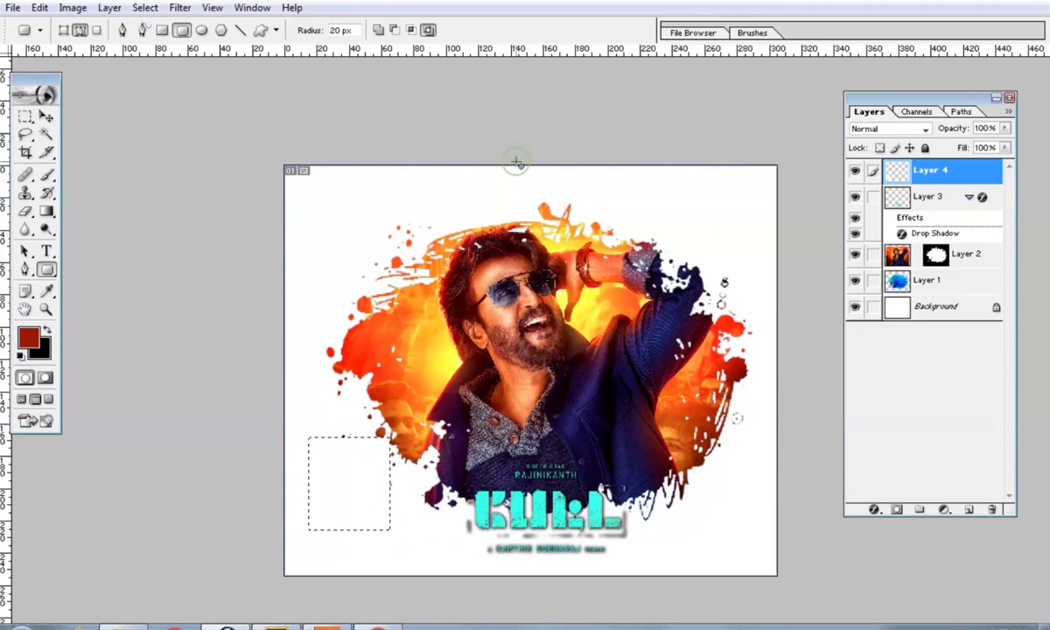
{"action": "key", "text": "alt+BackSpace"}
{"action": "key", "text": "ctrl+d"}
- Duplicate the red box to the title's right side and nudge the title up-left
{"action": "key", "text": "v"}
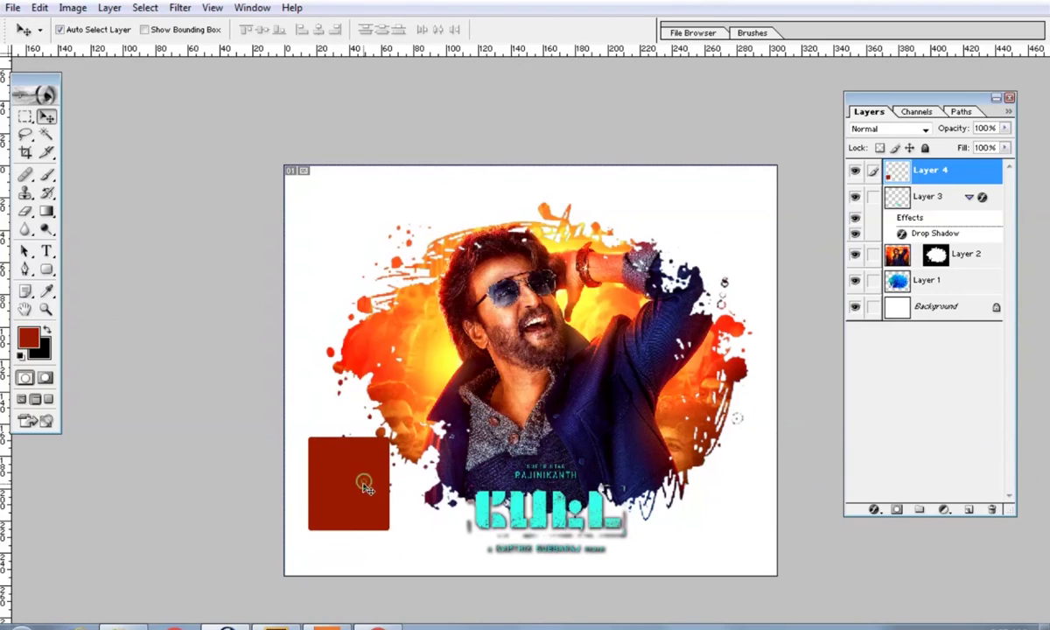
{"action": "left_click_drag", "start_coordinate": [345, 479], "coordinate": [714, 468]}
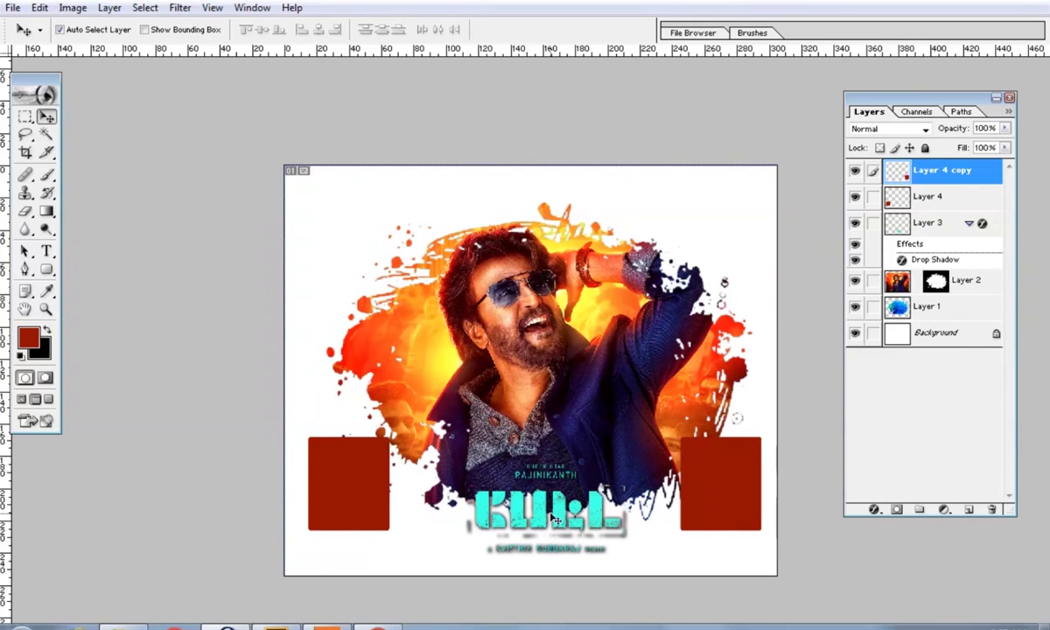
{"action": "left_click_drag", "start_coordinate": [543, 515], "coordinate": [532, 507]}
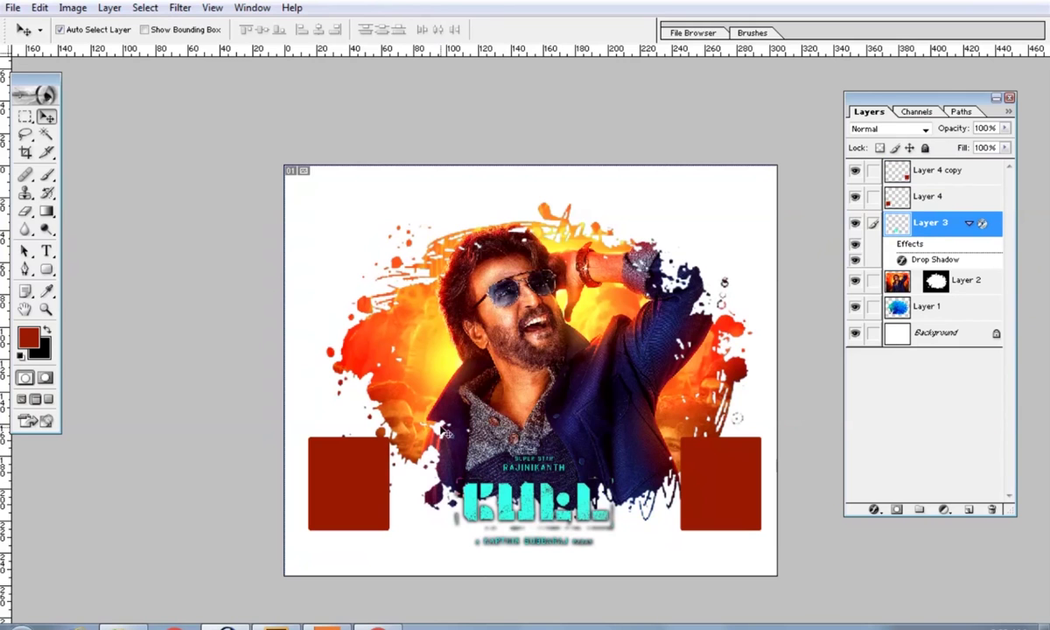
- Open black-2189644_960_720.png from the Petta folder in Photoshop
{"action": "left_click", "coordinate": [122, 625]}
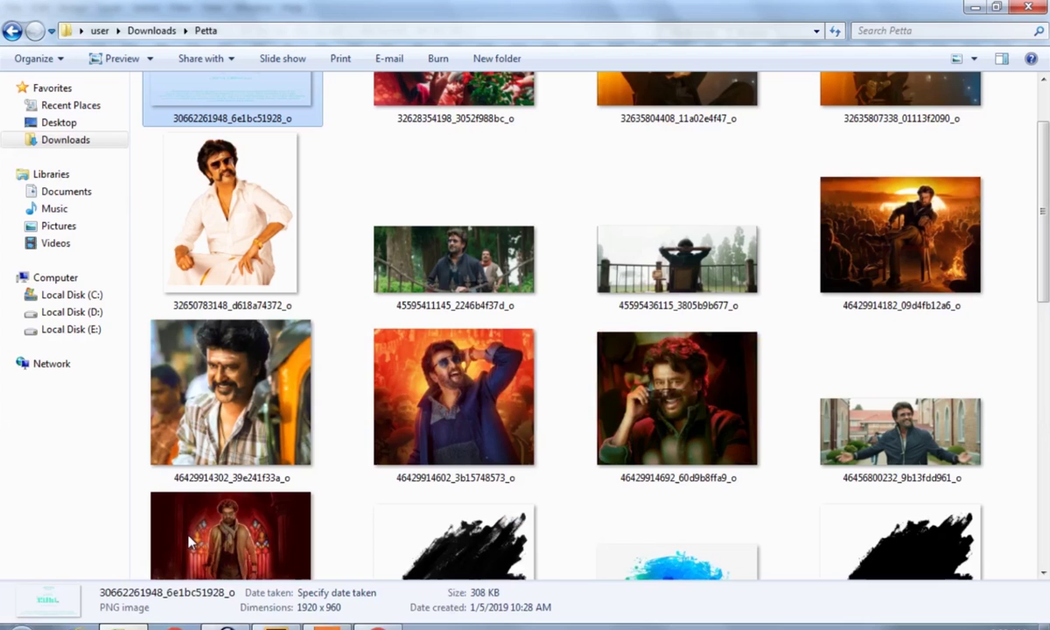
{"action": "left_click", "coordinate": [636, 293]}
{"action": "scroll", "coordinate": [737, 298], "scroll_direction": "down", "scroll_amount": 3}
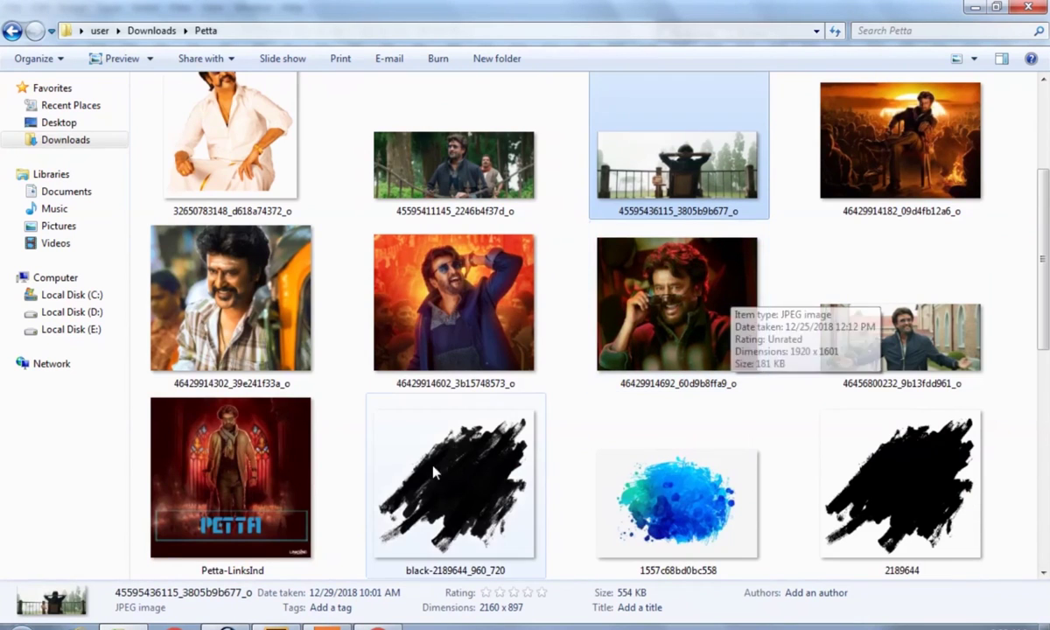
{"action": "mouse_move", "coordinate": [448, 442]}
{"action": "left_mouse_down"}
{"action": "mouse_move", "coordinate": [228, 613]}
{"action": "mouse_move", "coordinate": [320, 284]}
{"action": "left_mouse_up"}
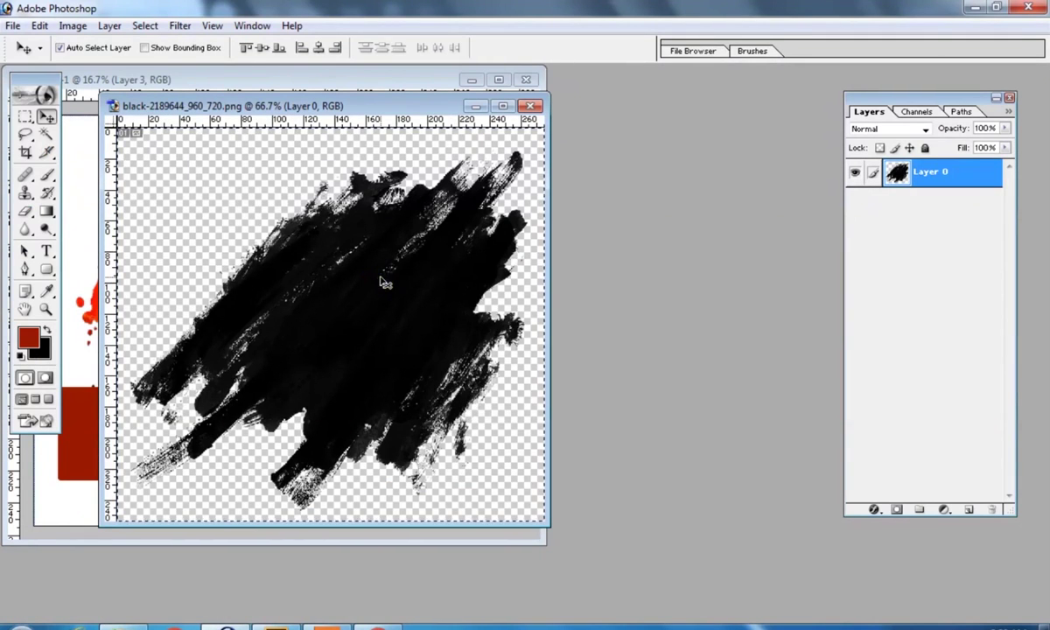
- Remove the light specks from the black stroke using Magic Wand with Similar
{"action": "key", "text": "z"}
{"action": "left_click_drag", "start_coordinate": [282, 165], "coordinate": [415, 255]}
{"action": "key", "text": "v"}
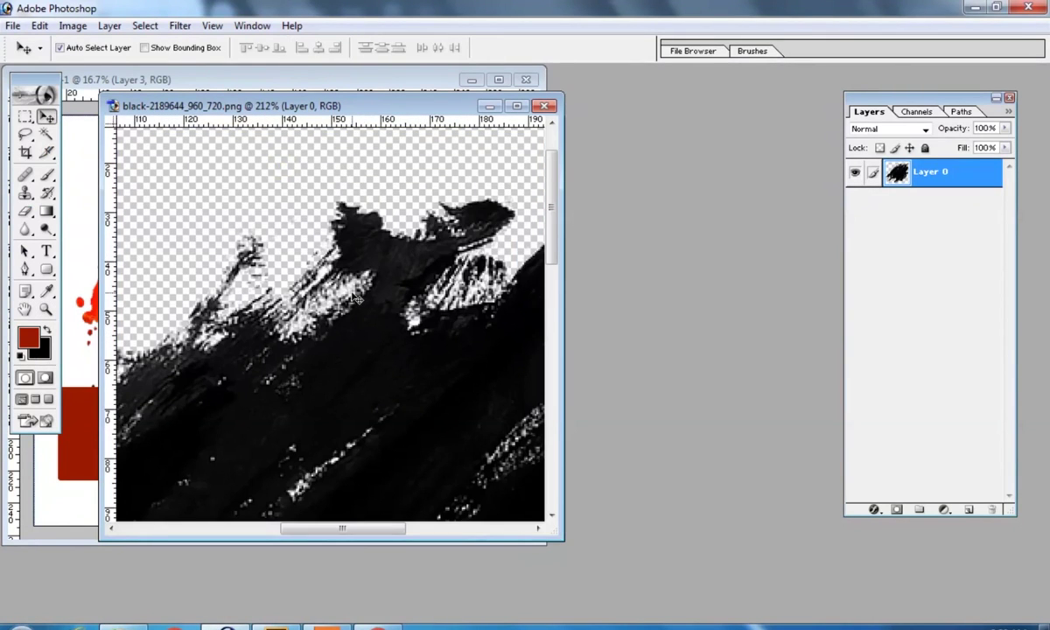
{"action": "key", "text": "w"}
{"action": "right_click", "coordinate": [347, 288]}
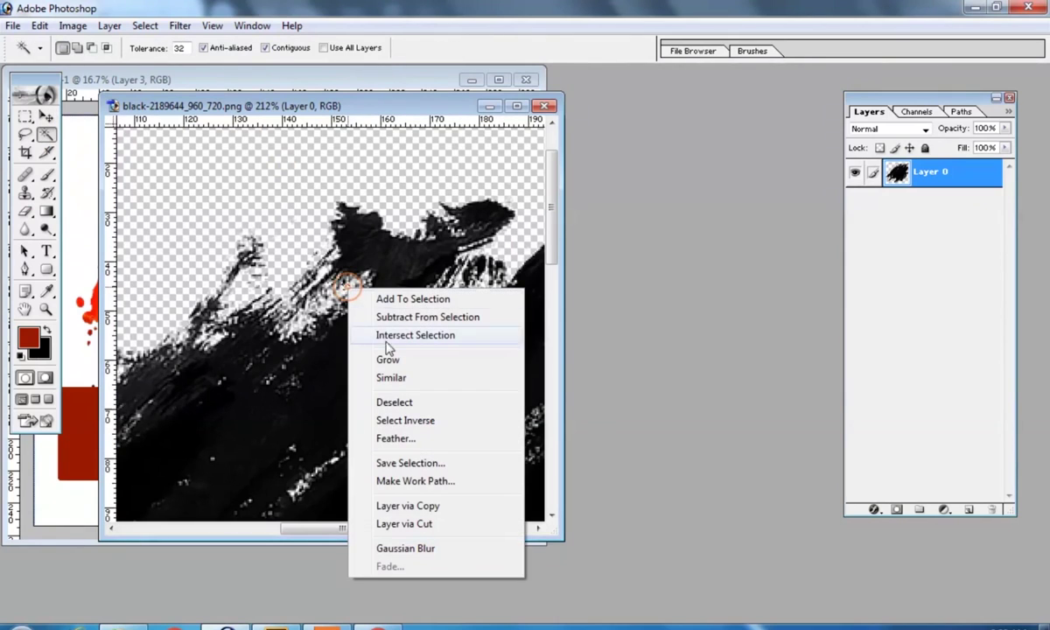
{"action": "left_click", "coordinate": [403, 380]}
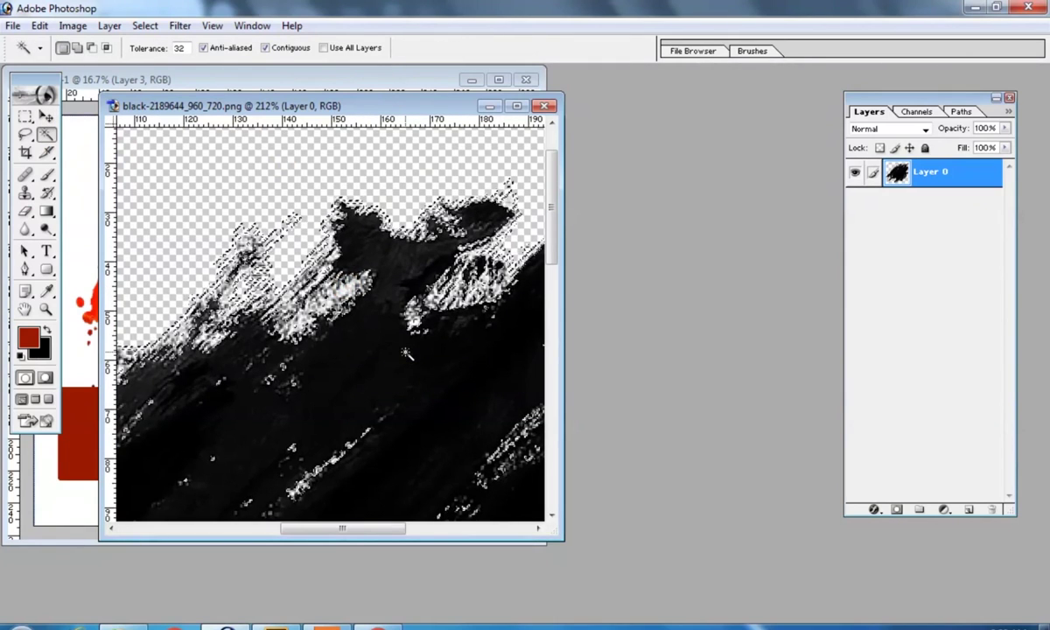
{"action": "key", "text": "ctrl+0"}
{"action": "key", "text": "v"}
{"action": "key", "text": "Delete"}
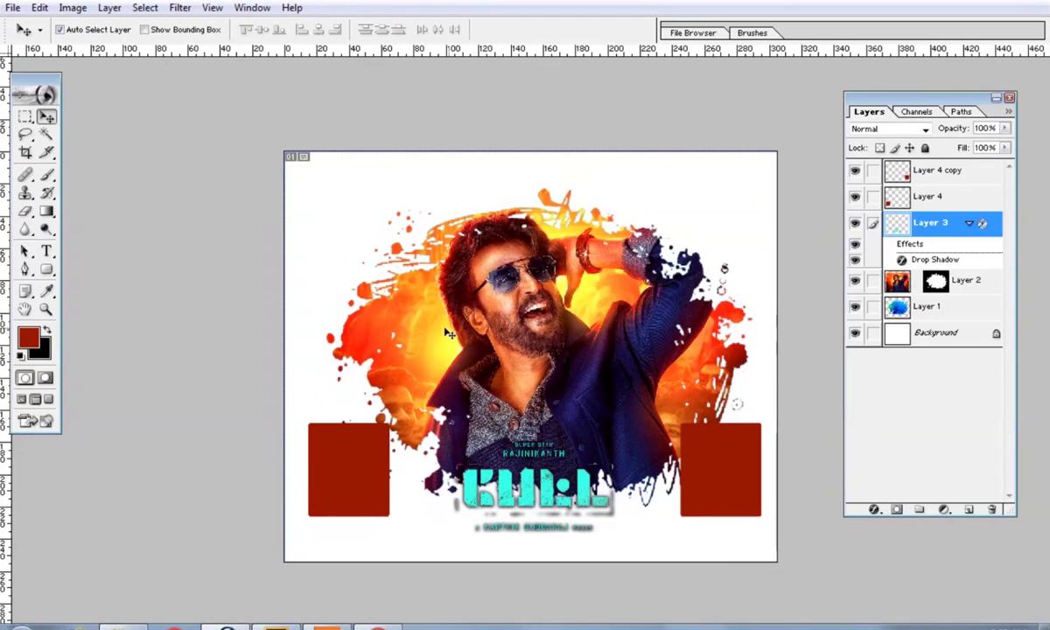
- Enlarge the black stroke to cover most of the image
{"action": "left_click", "coordinate": [428, 334]}
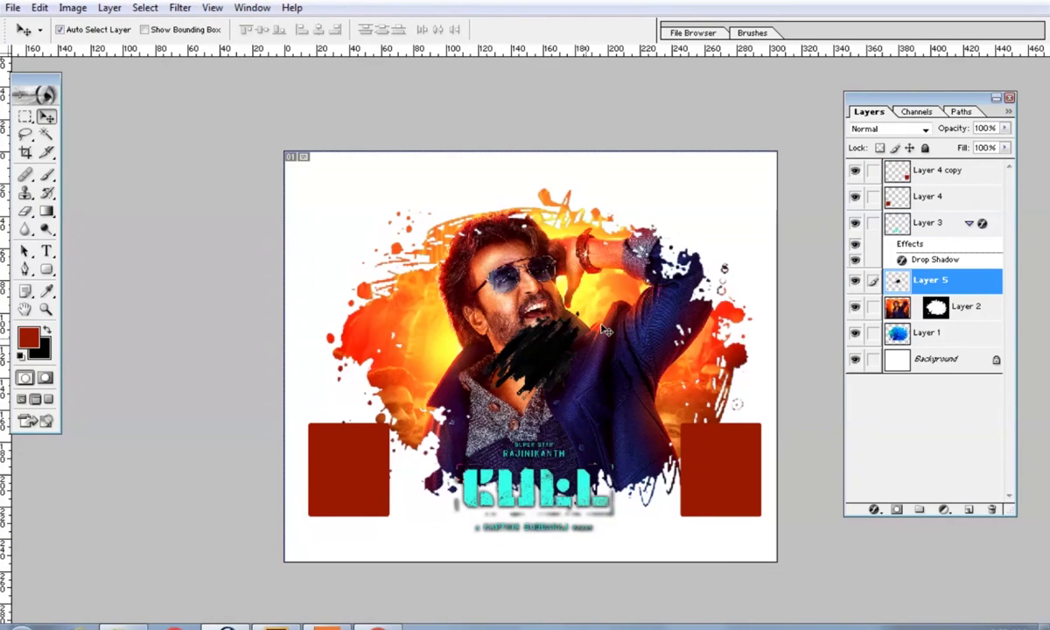
{"action": "key", "text": "ctrl+t"}
{"action": "left_click_drag", "start_coordinate": [579, 319], "coordinate": [725, 180]}
{"action": "key", "text": "Return"}
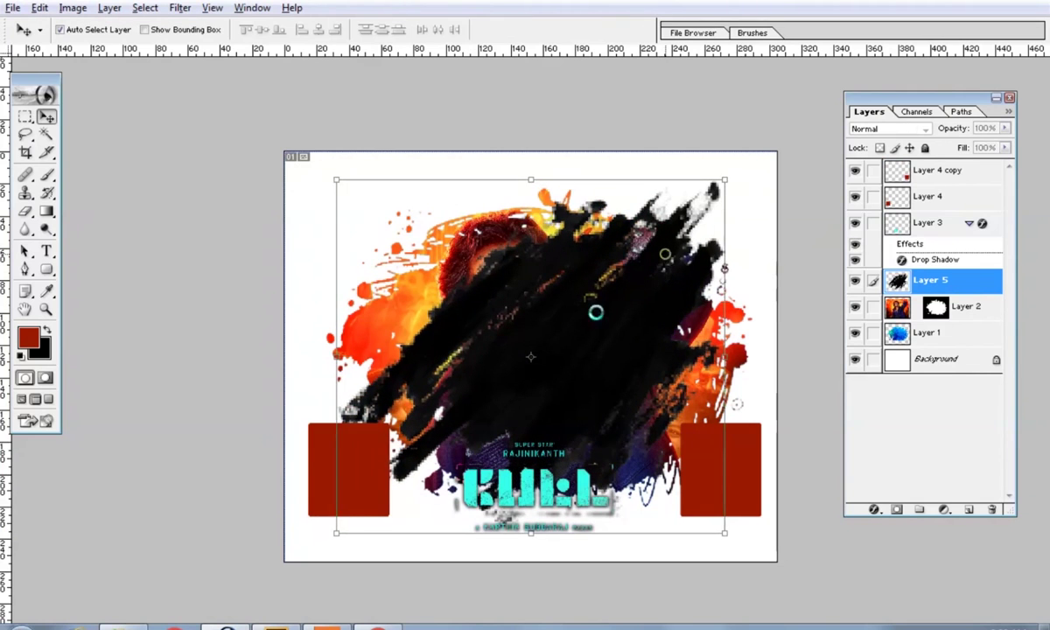
- Paste the photo inside the stroke's shape and shift it down and right
{"action": "key", "text": "alt+bracketleft"}
{"action": "key", "text": "ctrl+a"}
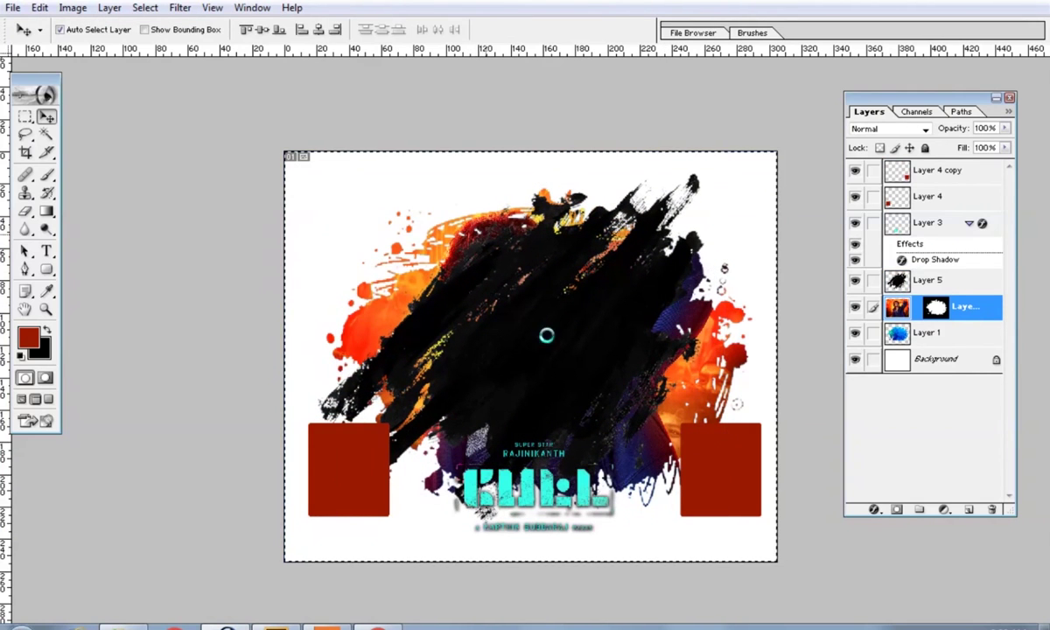
{"action": "key", "text": "Delete"}
{"action": "key", "text": "alt+bracketright"}
{"action": "key", "text": "alt+s"}
{"action": "key", "text": "o"}
{"action": "key", "text": "Return"}
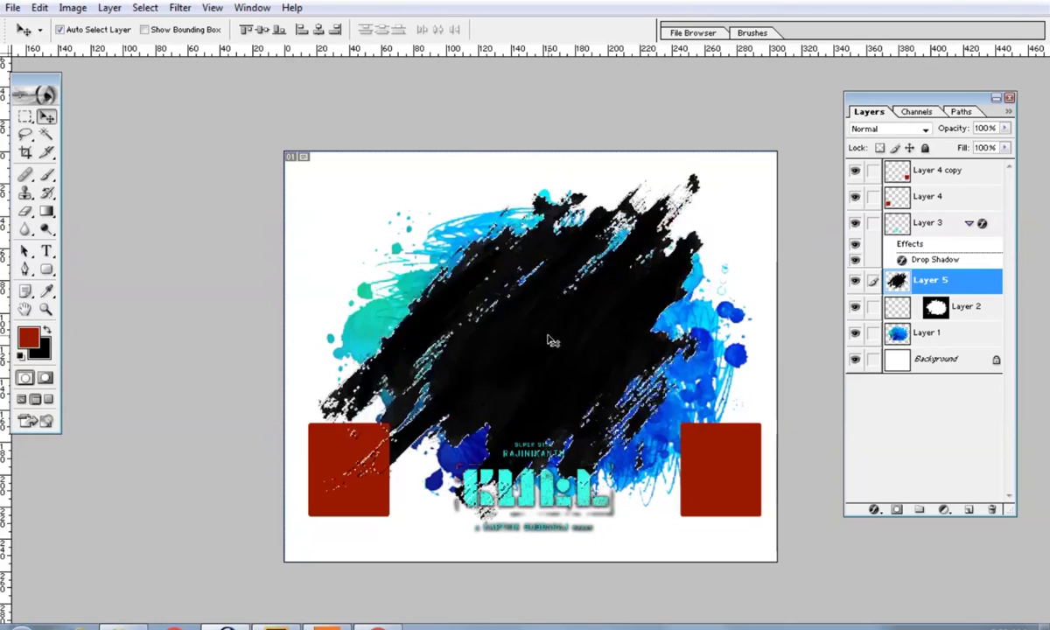
{"action": "key", "text": "ctrl+shift+v"}
{"action": "key", "text": "ctrl+t"}
{"action": "left_click_drag", "start_coordinate": [525, 317], "coordinate": [560, 348]}
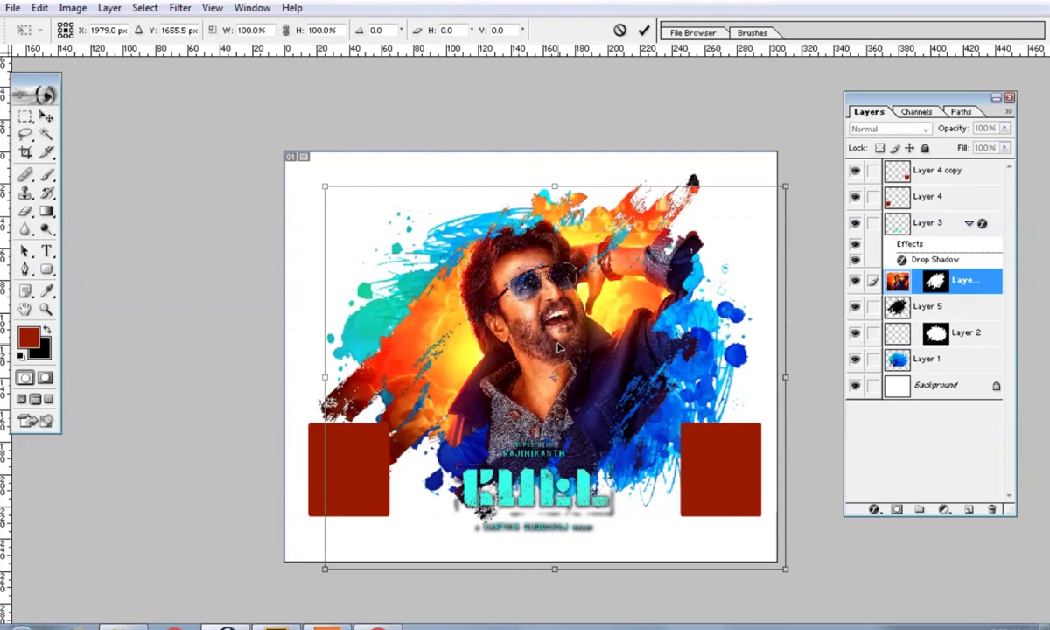
{"action": "key", "text": "Return"}
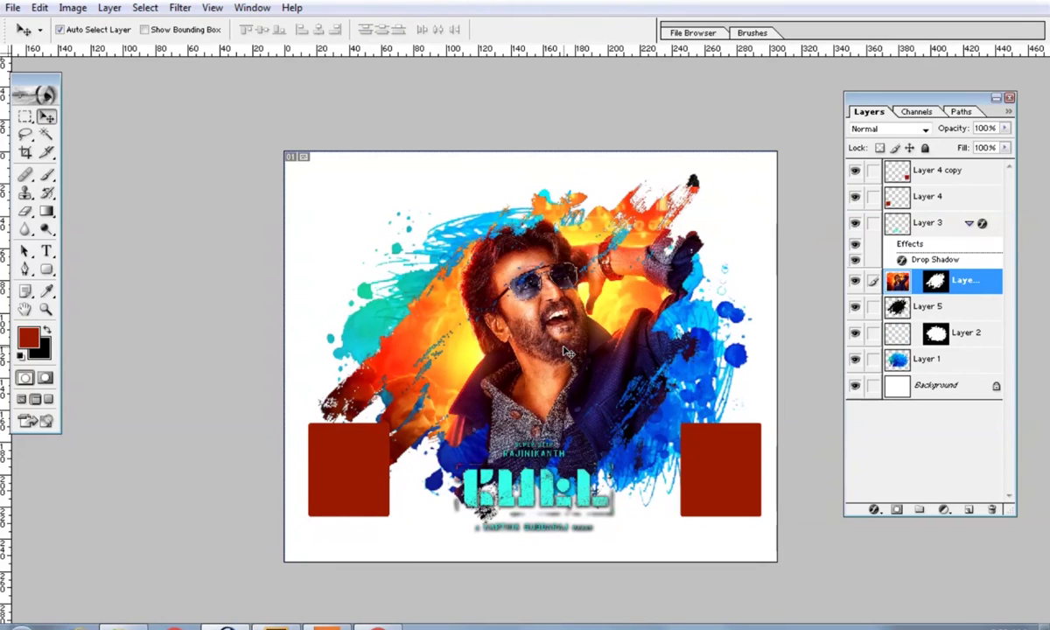
- Undo the masked paste and stroke layer, then fit the banner to the screen
{"action": "key", "text": "ctrl+bracketleft"}
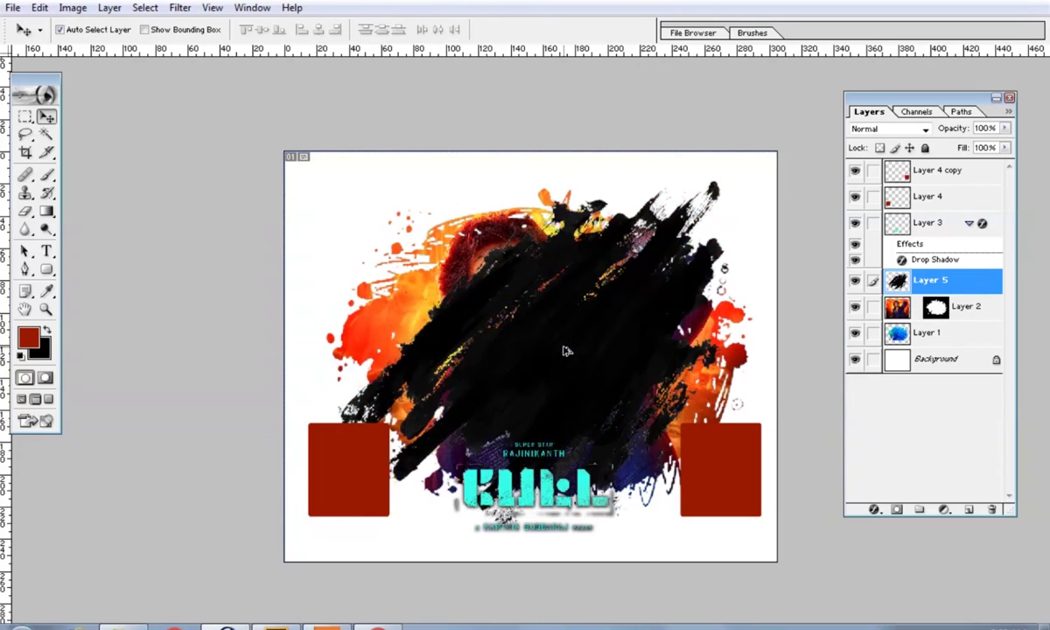
{"action": "key", "text": "Delete"}
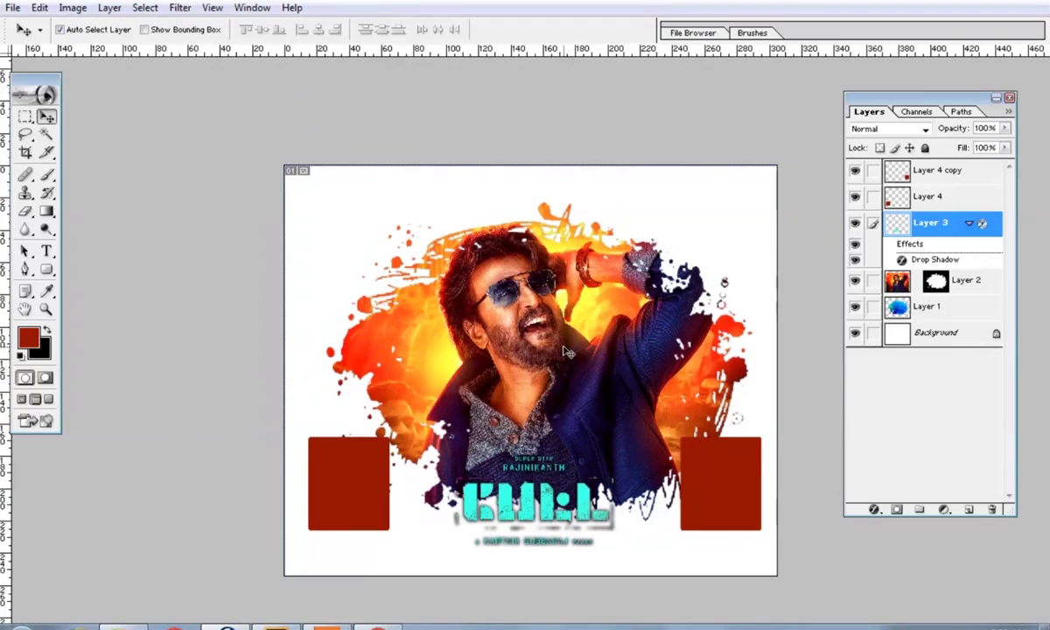
{"action": "key", "text": "z"}
{"action": "left_click", "coordinate": [553, 321]}
{"action": "key", "text": "Tab"}
{"action": "right_click", "coordinate": [553, 321]}
{"action": "left_click", "coordinate": [604, 328]}
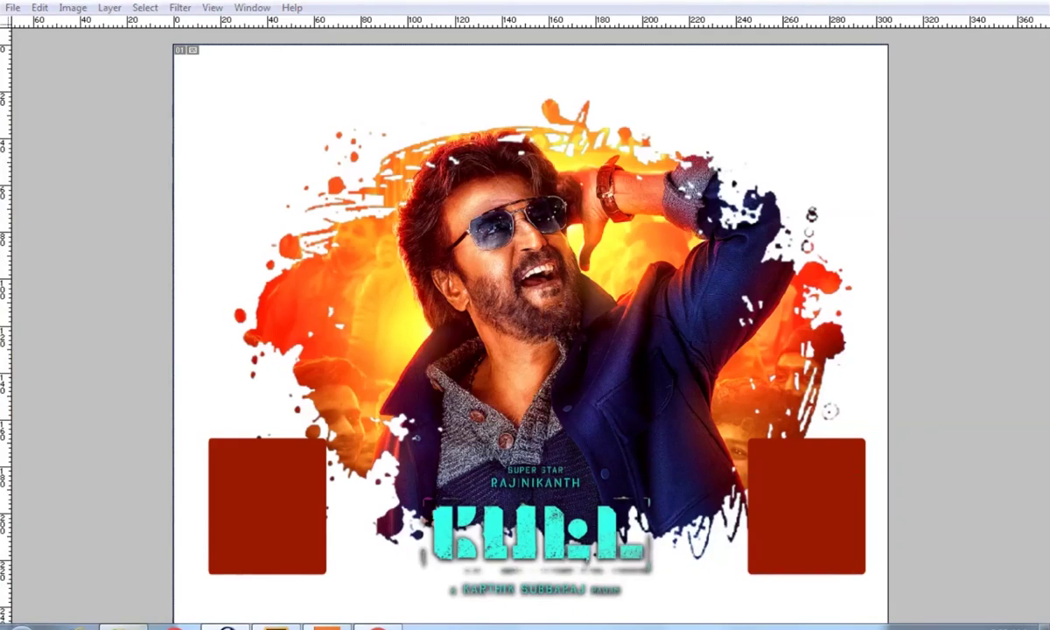
- Open the Petta-LinksInd.jpg poster from the Petta folder in Photoshop
{"action": "key", "text": "alt+Tab"}
{"action": "scroll", "coordinate": [467, 426], "scroll_direction": "up", "scroll_amount": 3}
{"action": "scroll", "coordinate": [467, 426], "scroll_direction": "down", "scroll_amount": 2}
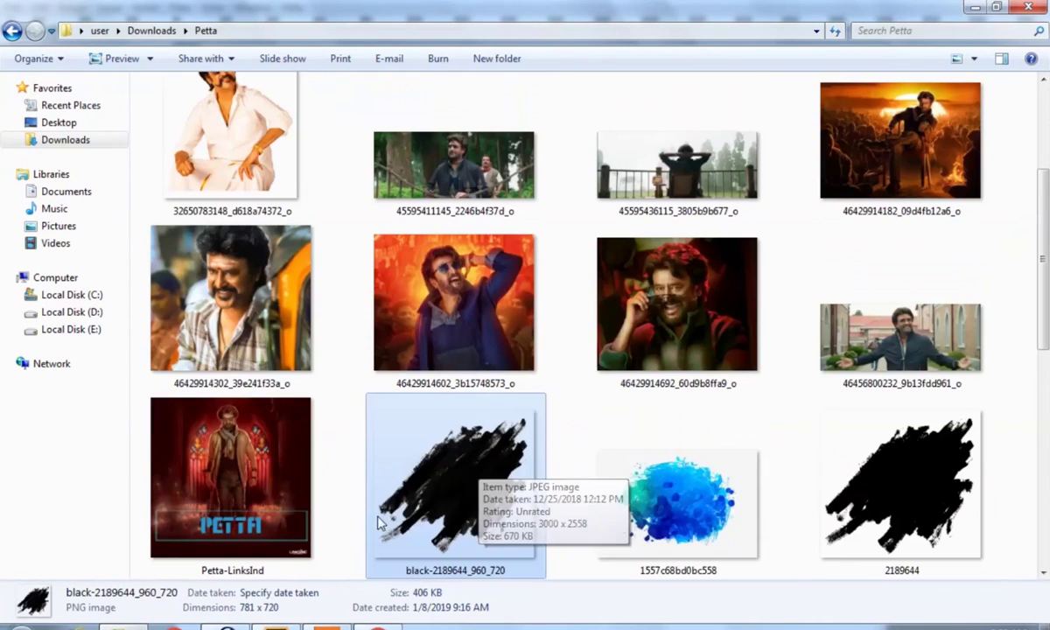
{"action": "double_click", "coordinate": [237, 472]}
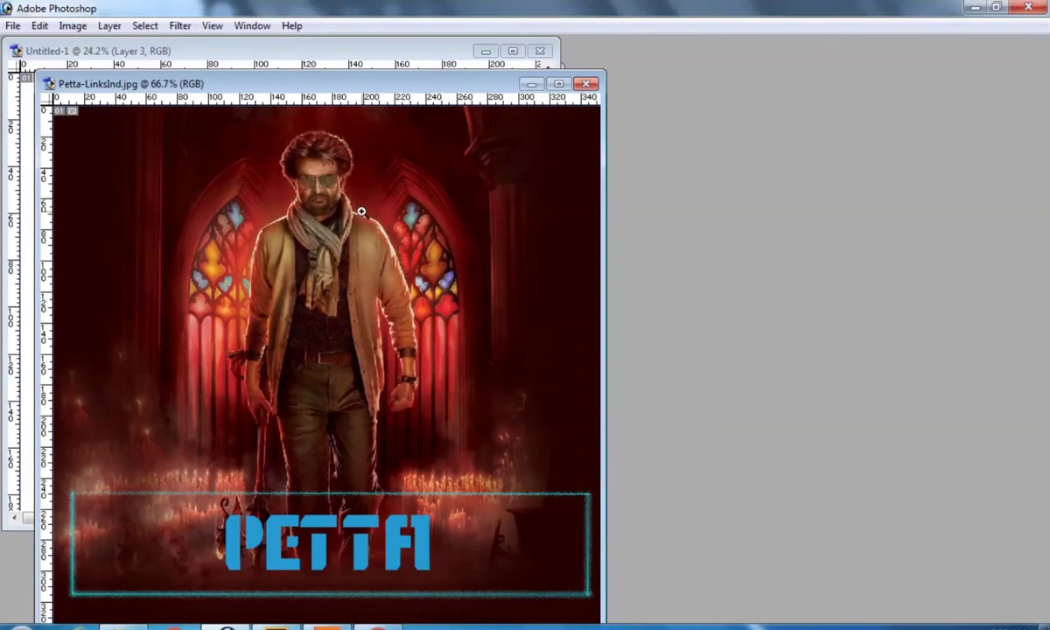
- Fit the view and close the black brush-stroke document without saving
{"action": "key", "text": "f"}
{"action": "right_click", "coordinate": [526, 270]}
{"action": "left_click", "coordinate": [560, 280]}
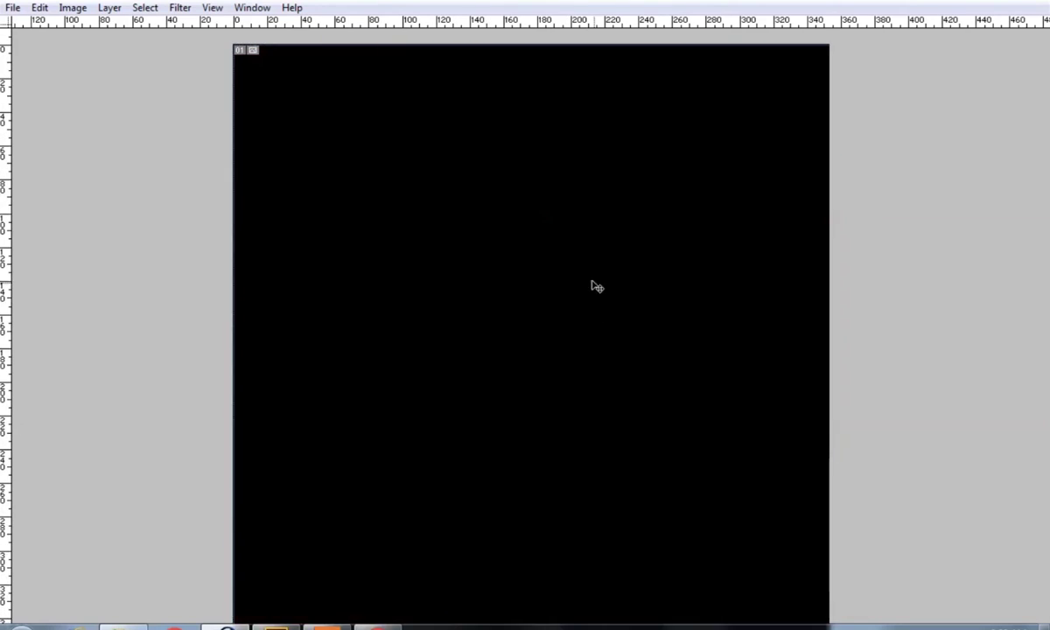
{"action": "key", "text": "ctrl+w"}
{"action": "left_click", "coordinate": [536, 253]}
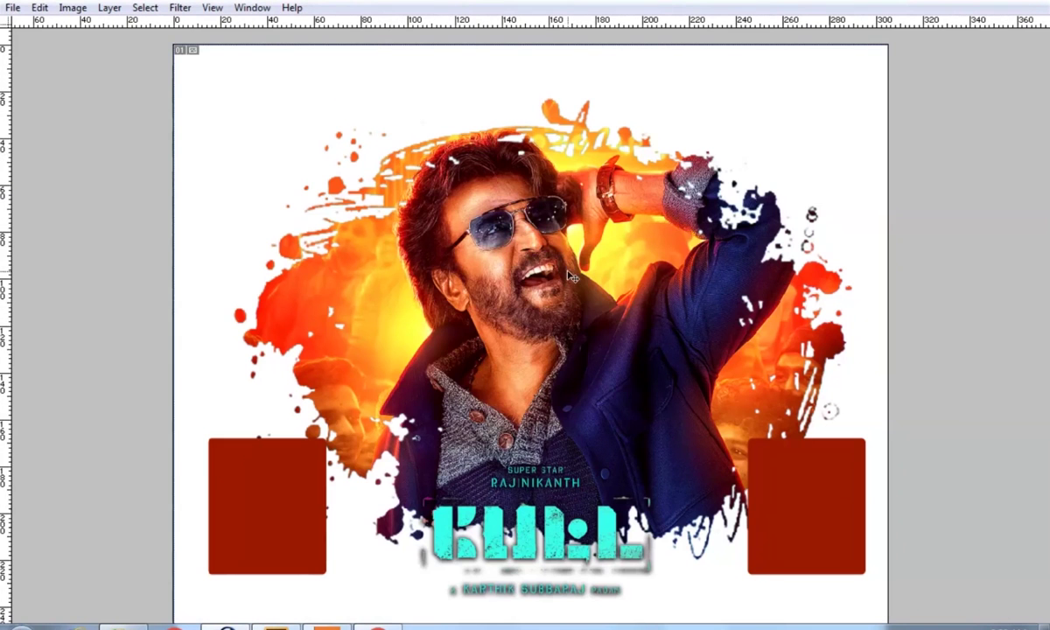
- Paste the Petta poster into the banner and enlarge it to cover the canvas
{"action": "key", "text": "ctrl+v"}
{"action": "key", "text": "ctrl+t"}
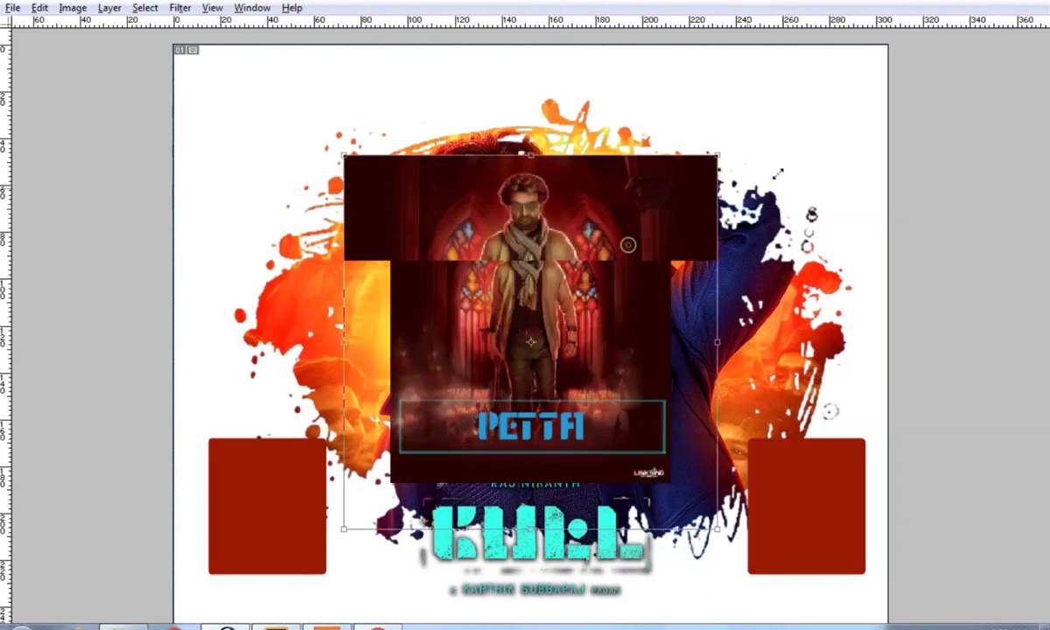
{"action": "left_click_drag", "start_coordinate": [628, 245], "coordinate": [887, 125]}
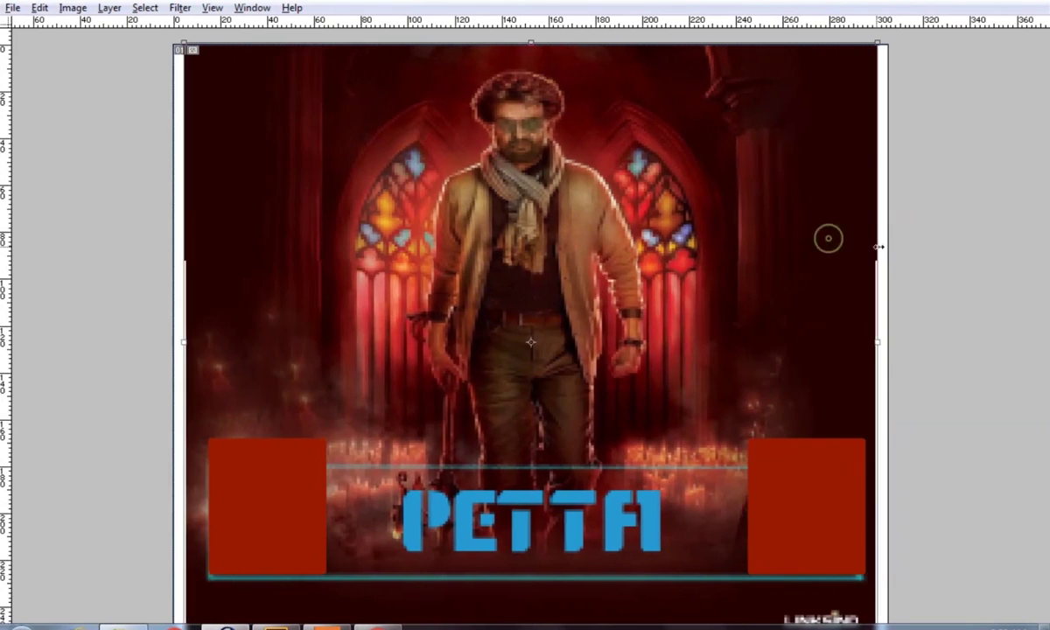
{"action": "key", "text": "Return"}
{"action": "key", "text": "Tab"}
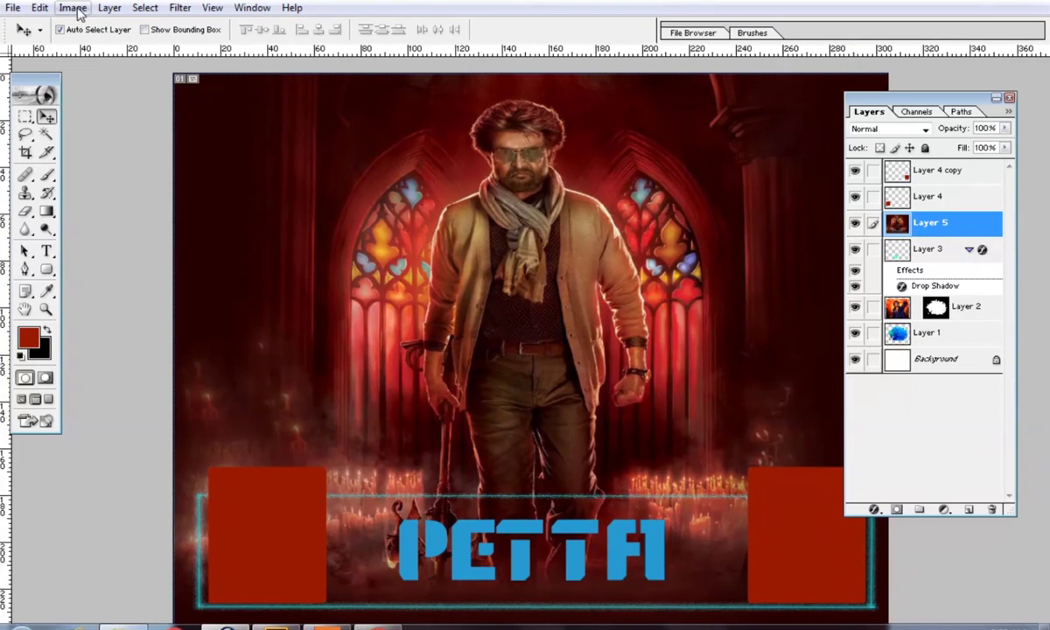
- Send the poster layer to the back and move it down about 36 px
{"action": "left_click", "coordinate": [108, 8]}
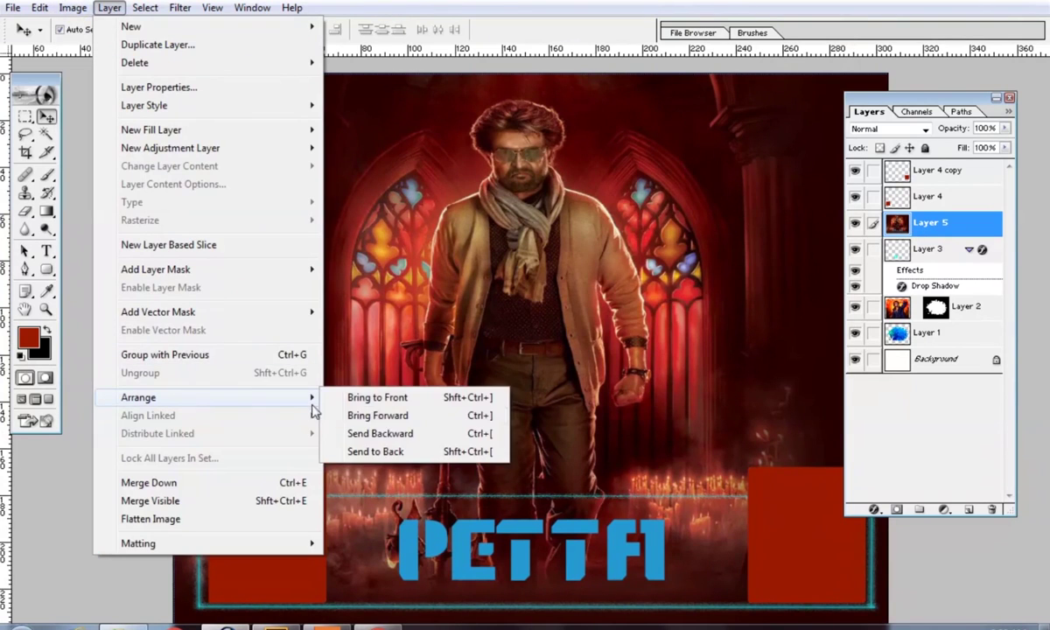
{"action": "left_click", "coordinate": [376, 452]}
{"action": "key", "text": "Tab"}
{"action": "key", "text": "ctrl+minus"}
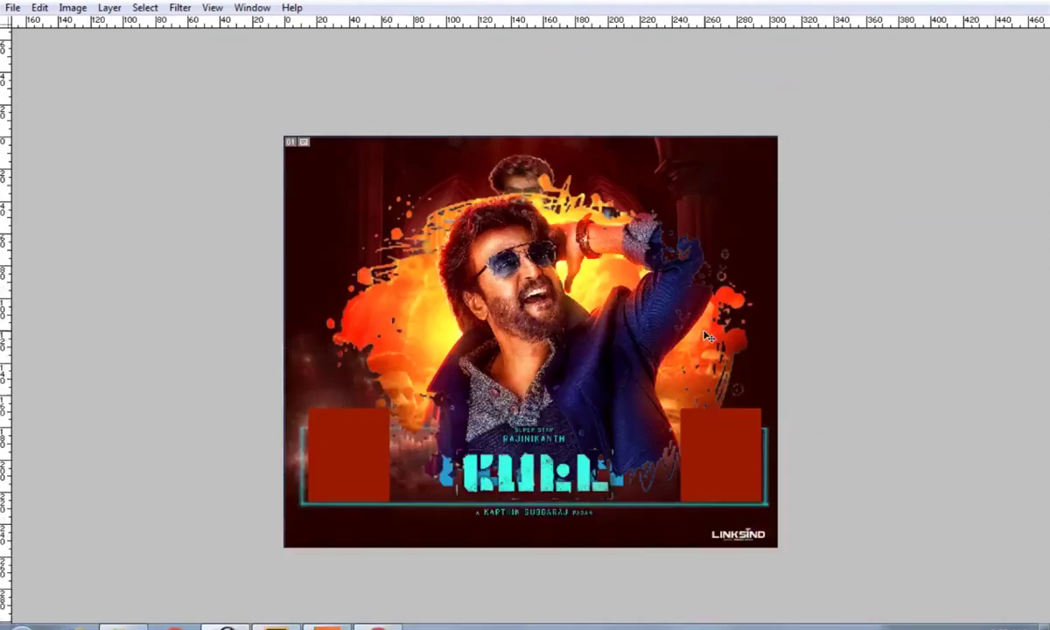
{"action": "key", "text": "ctrl+minus"}
{"action": "key", "text": "ctrl+t"}
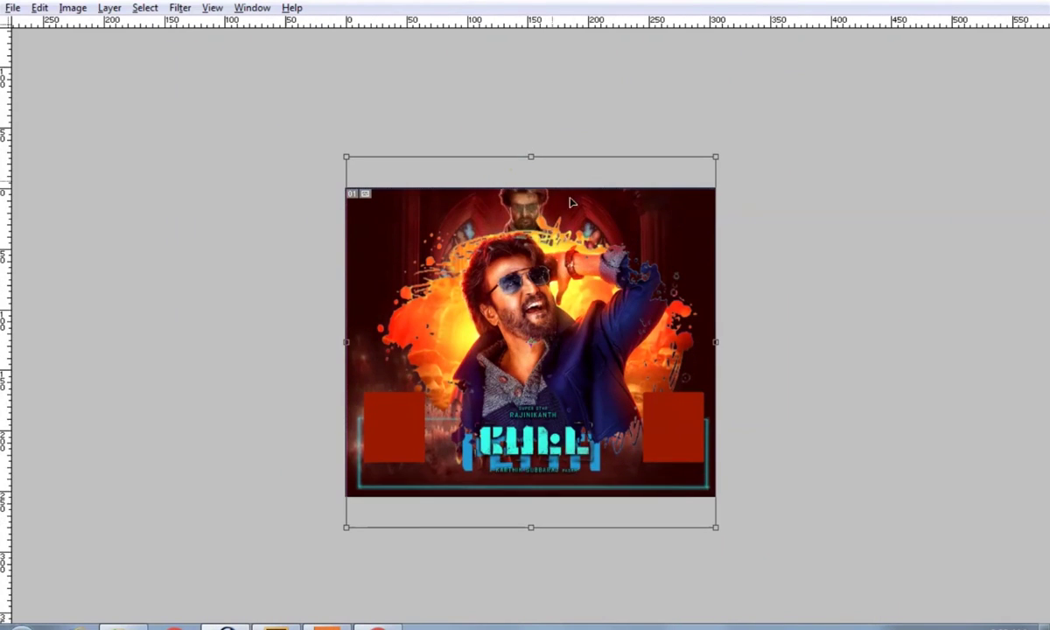
{"action": "left_click_drag", "start_coordinate": [569, 201], "coordinate": [578, 231]}
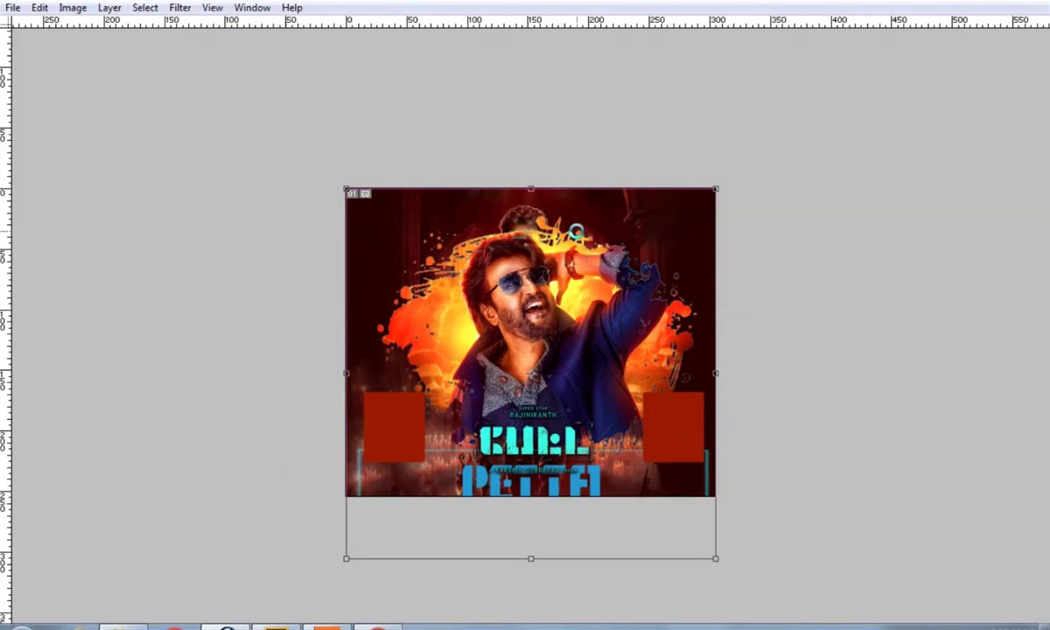
- Paint a soft white glow above Rajinikanth's head
{"action": "key", "text": "ctrl+plus"}
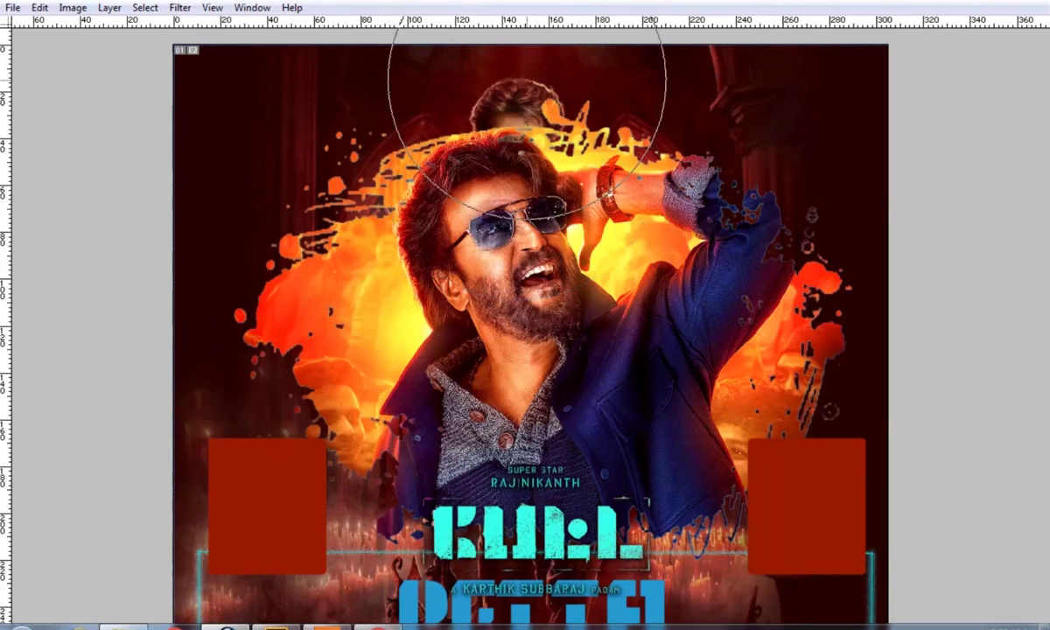
{"action": "left_click_drag", "start_coordinate": [525, 70], "coordinate": [560, 88]}
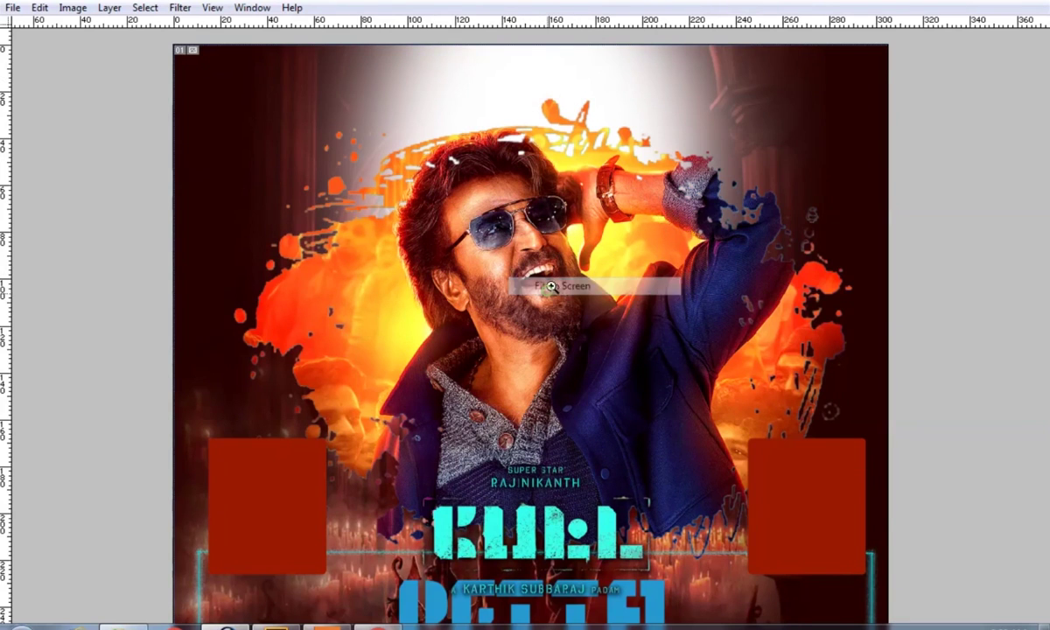
{"action": "key", "text": "Tab"}
{"action": "key", "text": "v"}
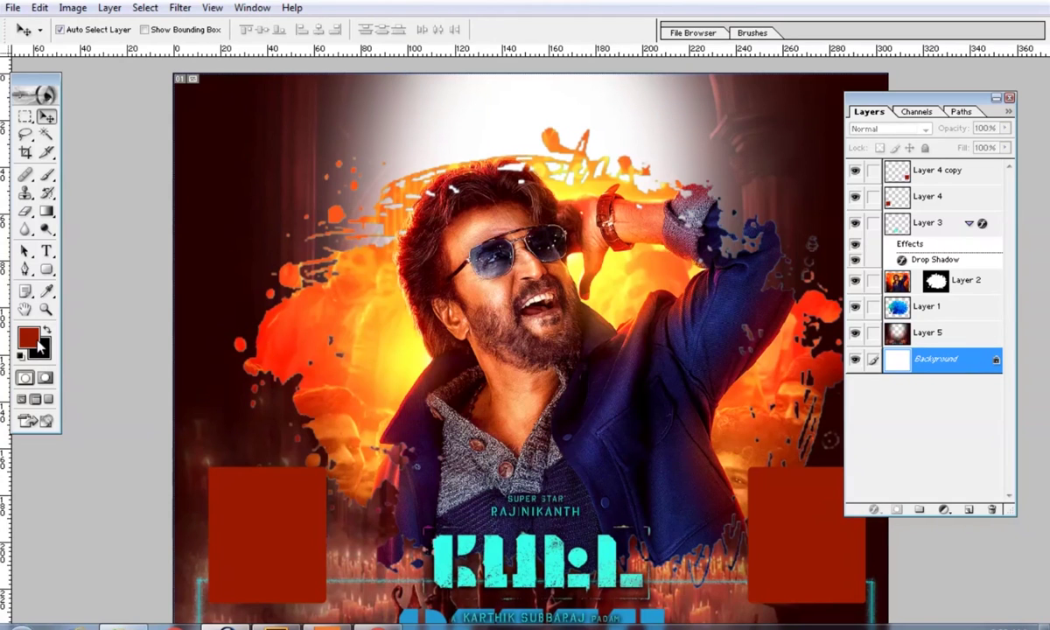
- Fill the Background layer with the magenta foreground colour
{"action": "key", "text": "alt+BackSpace"}
{"action": "key", "text": "Tab"}
{"action": "right_click", "coordinate": [413, 253]}
{"action": "left_click", "coordinate": [461, 275]}
{"action": "key", "text": "ctrl+minus"}
{"action": "key", "text": "ctrl+minus"}
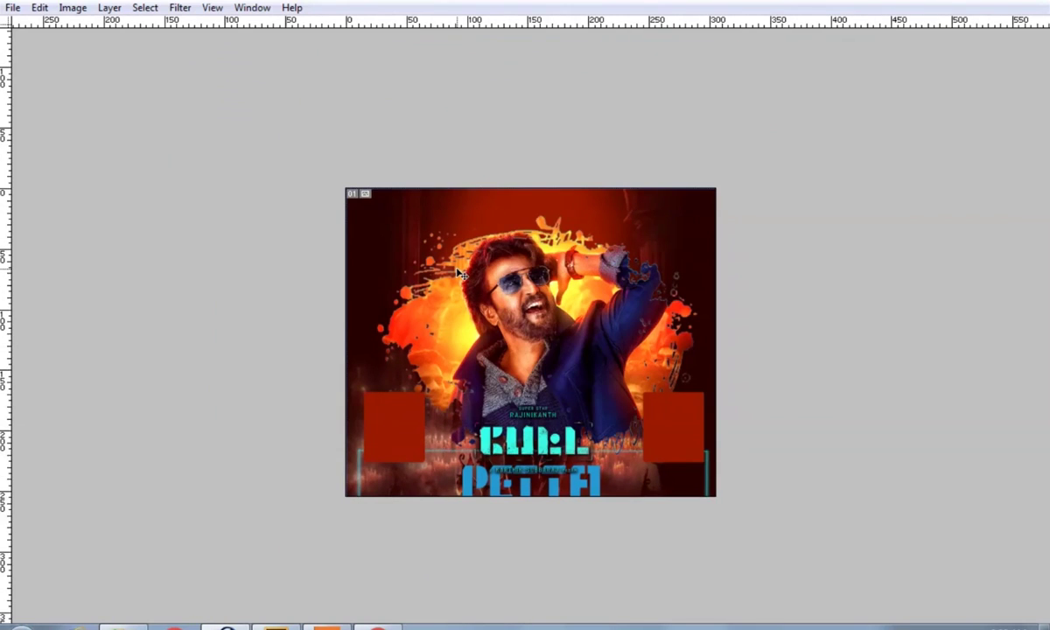
- Shift the backdrop image's hue toward magenta with Hue/Saturation
{"action": "key", "text": "ctrl+u"}
{"action": "mouse_move", "coordinate": [848, 406]}
{"action": "left_mouse_down"}
{"action": "mouse_move", "coordinate": [910, 409]}
{"action": "mouse_move", "coordinate": [811, 408]}
{"action": "left_mouse_up"}
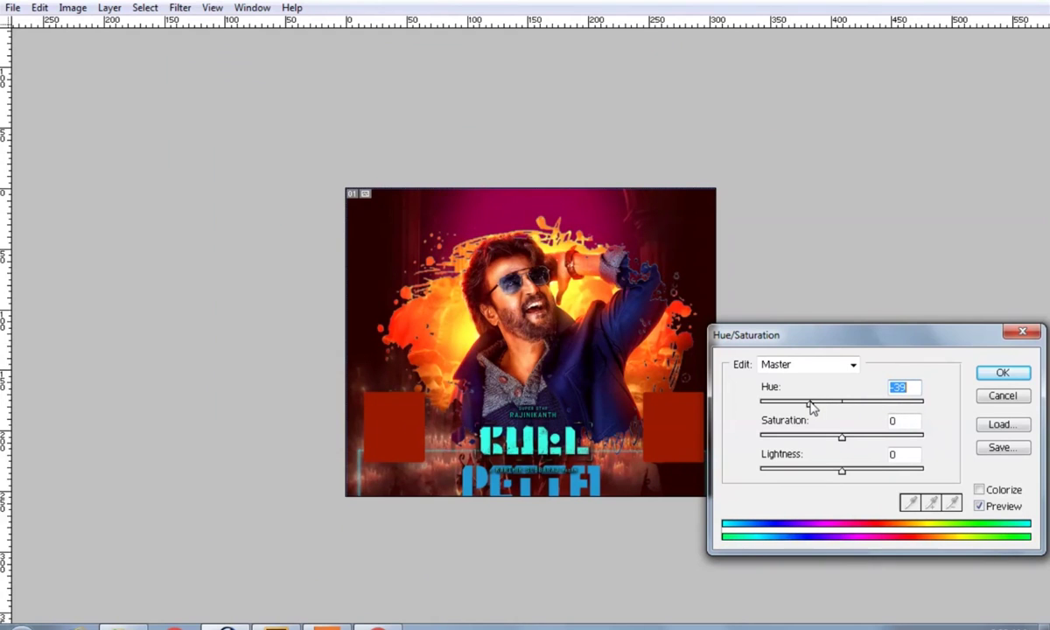
{"action": "left_click", "coordinate": [1003, 373]}
{"action": "left_click_drag", "start_coordinate": [684, 242], "coordinate": [714, 247]}
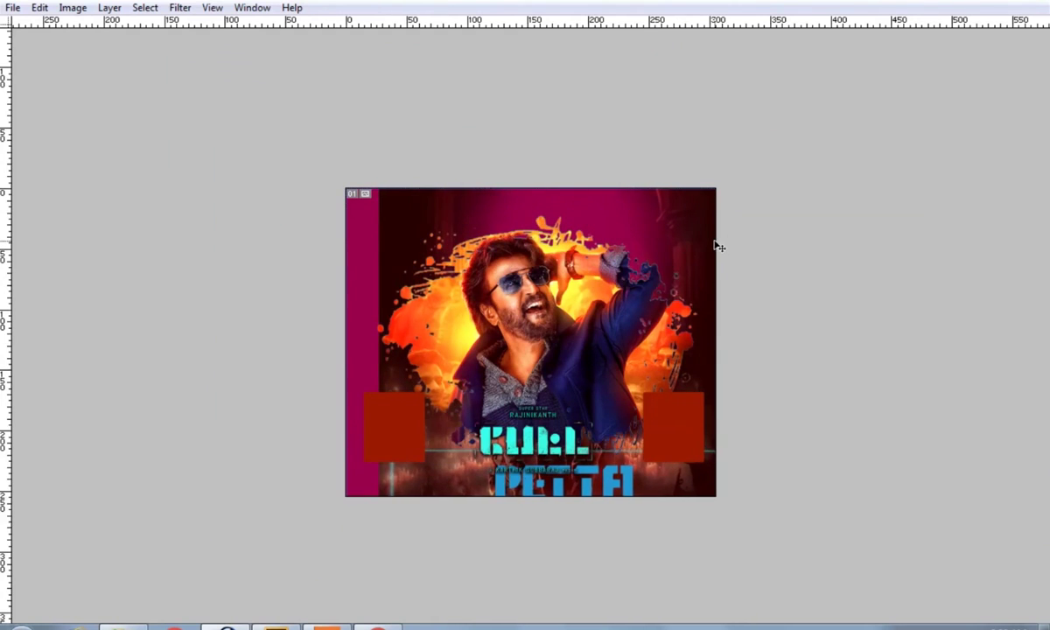
{"action": "key", "text": "ctrl+z"}
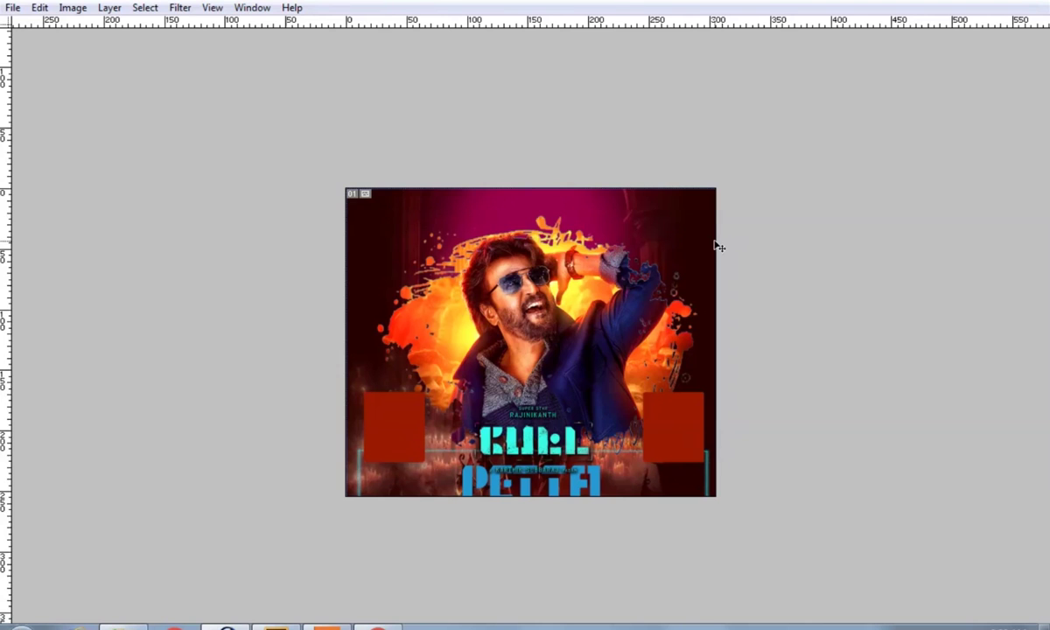
- Paint flat magenta over the lower PETTA lettering
{"action": "key", "text": "e"}
{"action": "left_click_drag", "start_coordinate": [691, 473], "coordinate": [468, 493]}
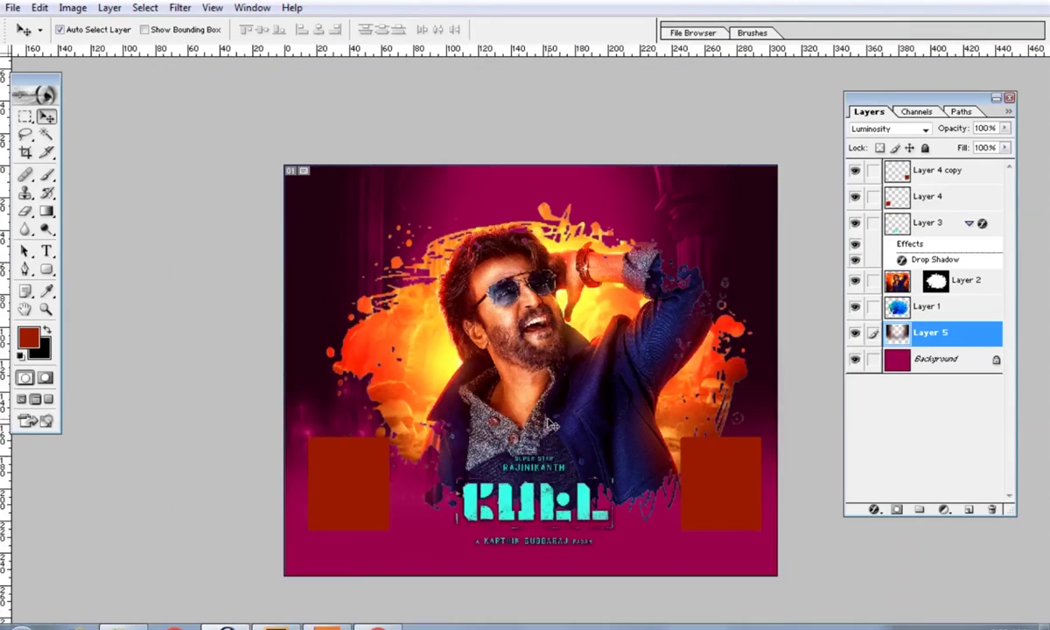
{"action": "key", "text": "ctrl+minus"}
{"action": "key", "text": "ctrl+t"}
- Stretch backdrop Layer 5 to about 118% height and slightly wider, reaching the bottom edge
{"action": "left_click_drag", "start_coordinate": [563, 585], "coordinate": [566, 617]}
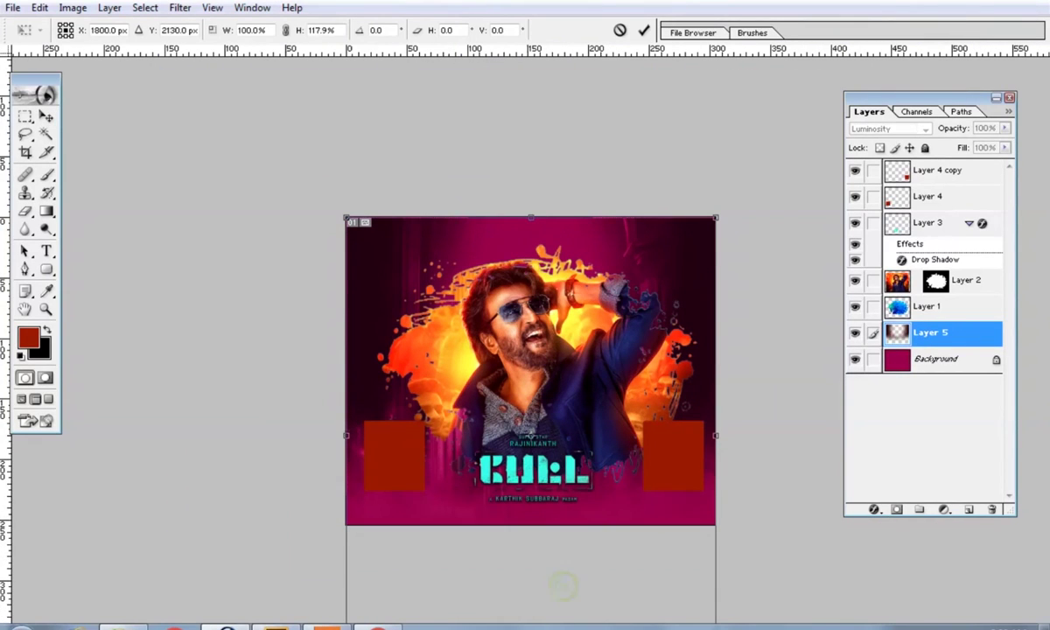
{"action": "left_click_drag", "start_coordinate": [711, 225], "coordinate": [741, 210]}
{"action": "key", "text": "Return"}
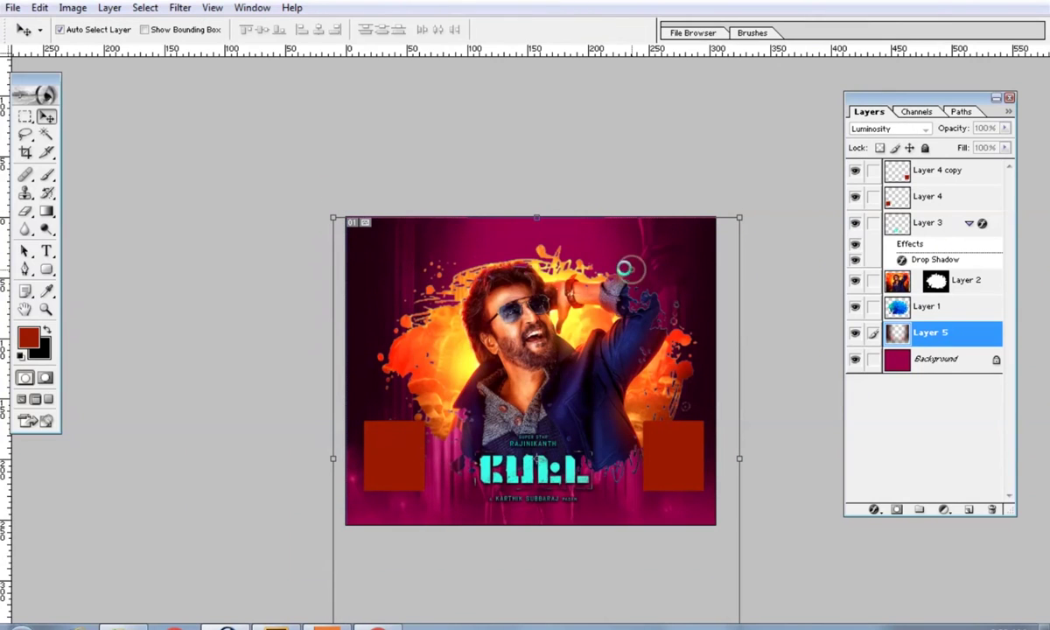
{"action": "key", "text": "ctrl+minus"}
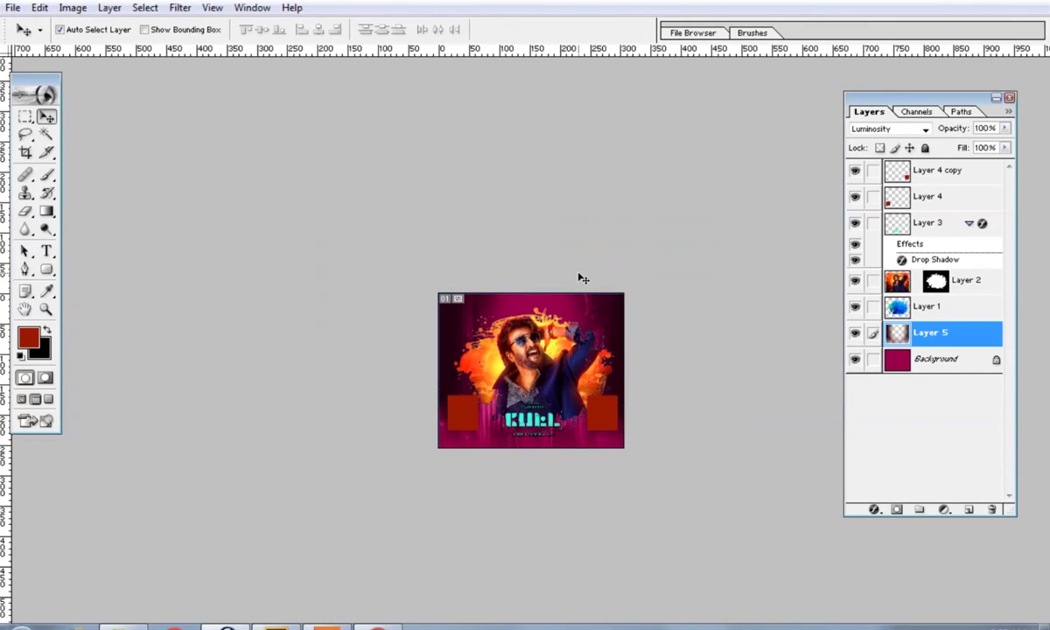
{"action": "key", "text": "ctrl+0"}
{"action": "key", "text": "Tab"}
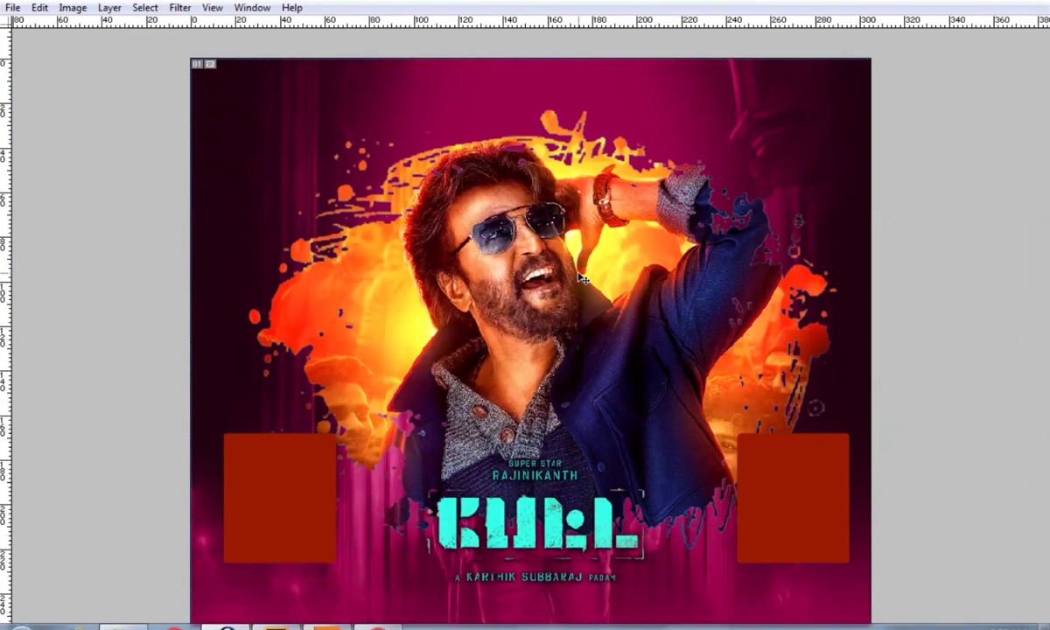
{"action": "key", "text": "ctrl+minus"}
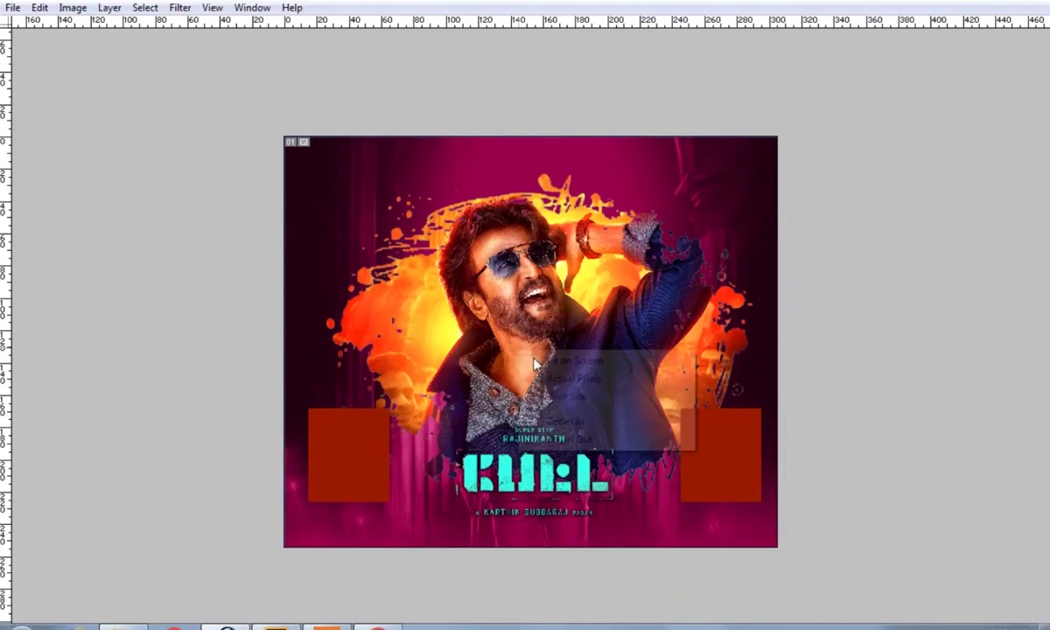
{"action": "key", "text": "ctrl+plus"}
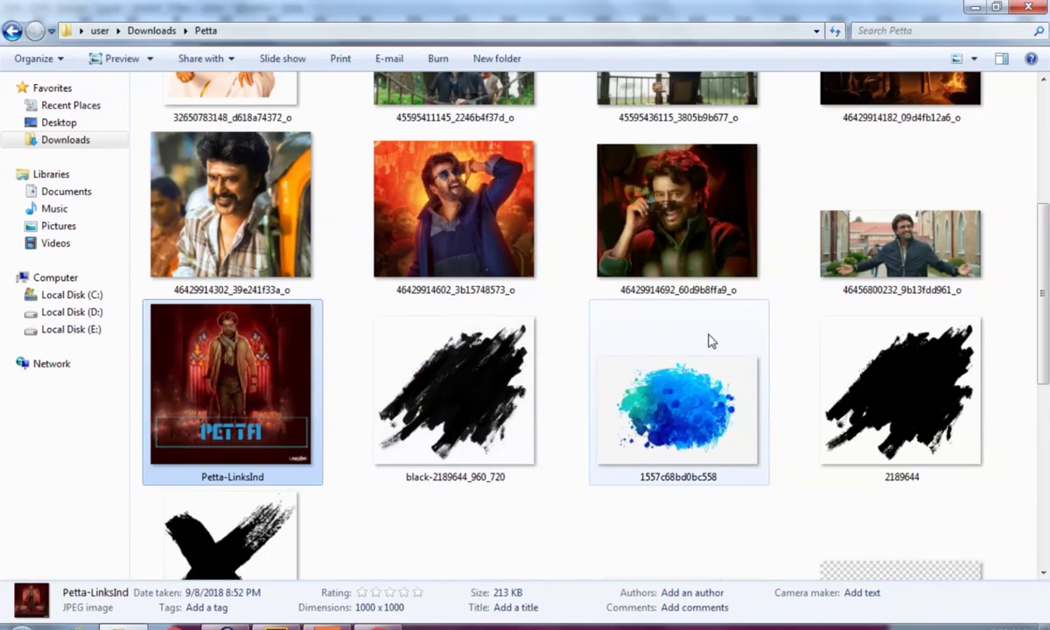
{"action": "scroll", "coordinate": [711, 341], "scroll_direction": "up", "scroll_amount": 3}
{"action": "mouse_move", "coordinate": [876, 290]}
{"action": "left_mouse_down"}
{"action": "mouse_move", "coordinate": [737, 389]}
{"action": "mouse_move", "coordinate": [354, 350]}
{"action": "left_mouse_up"}
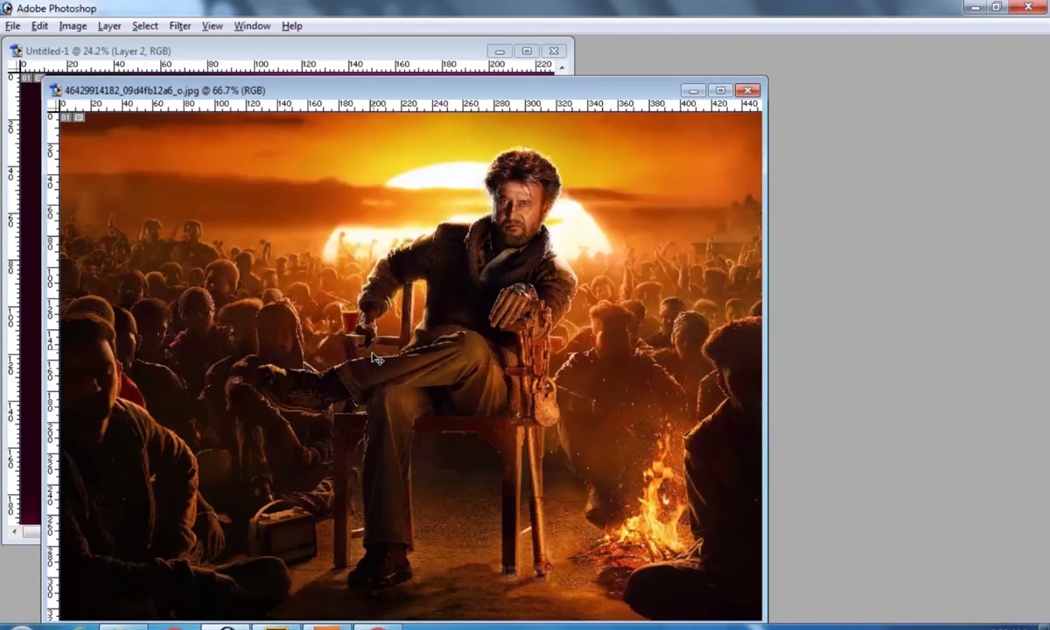
{"action": "key", "text": "alt+BackSpace"}
{"action": "key", "text": "ctrl+w"}
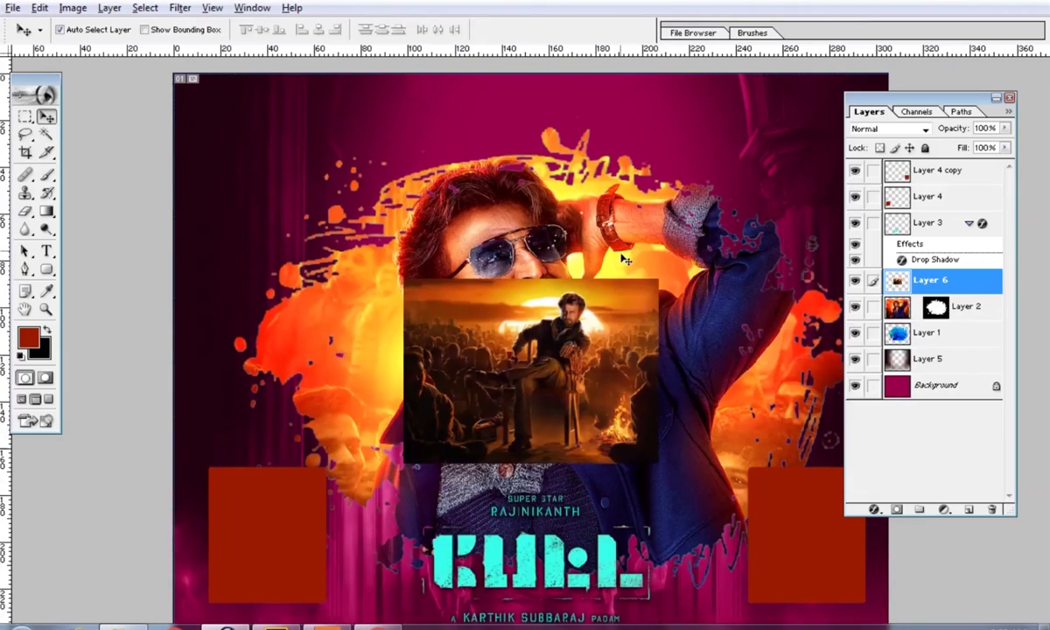
- Enlarge the crowd photo to fill the banner and send it behind the portrait
{"action": "left_click_drag", "start_coordinate": [660, 286], "coordinate": [829, 120]}
{"action": "key", "text": "Return"}
{"action": "key", "text": "Tab"}
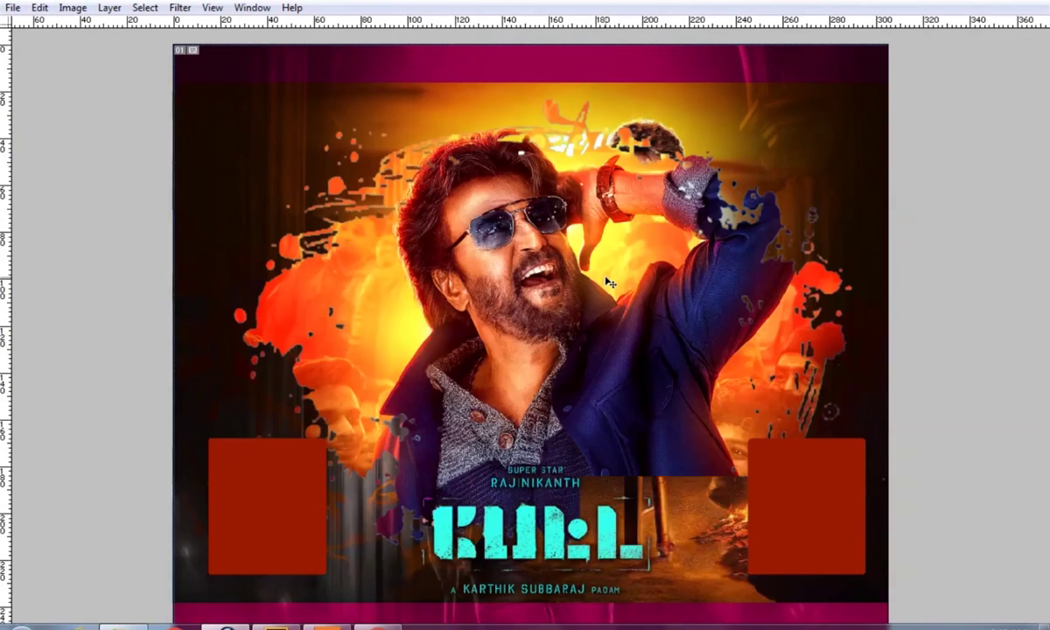
{"action": "key", "text": "ctrl+t"}
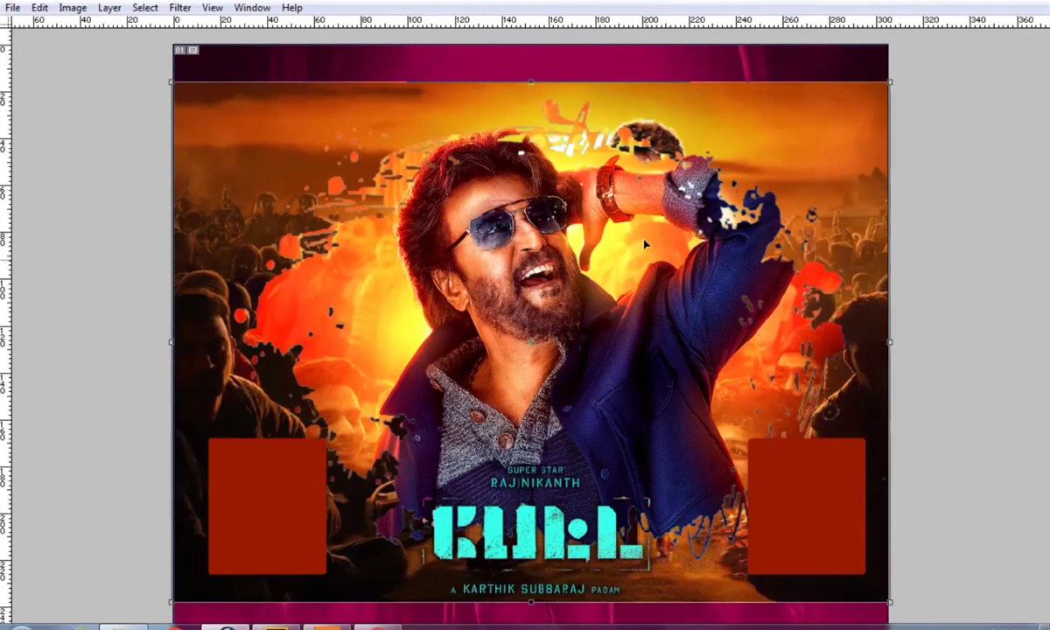
{"action": "key", "text": "Return"}
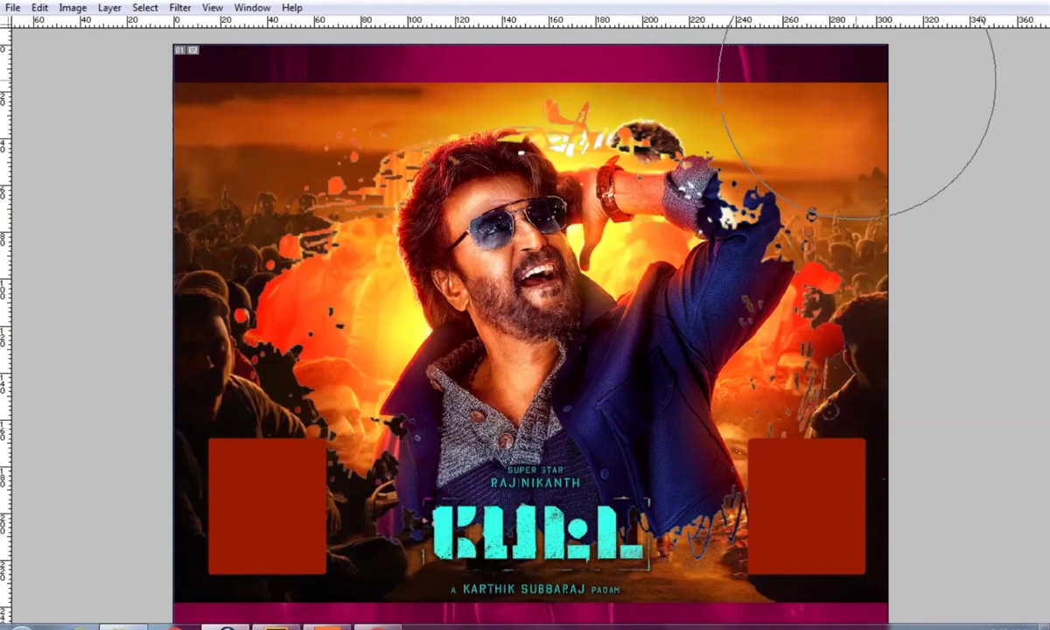
- Paint out the orange sky across the top and nudge the crowd photo slightly lower
{"action": "left_click_drag", "start_coordinate": [813, 40], "coordinate": [105, 35]}
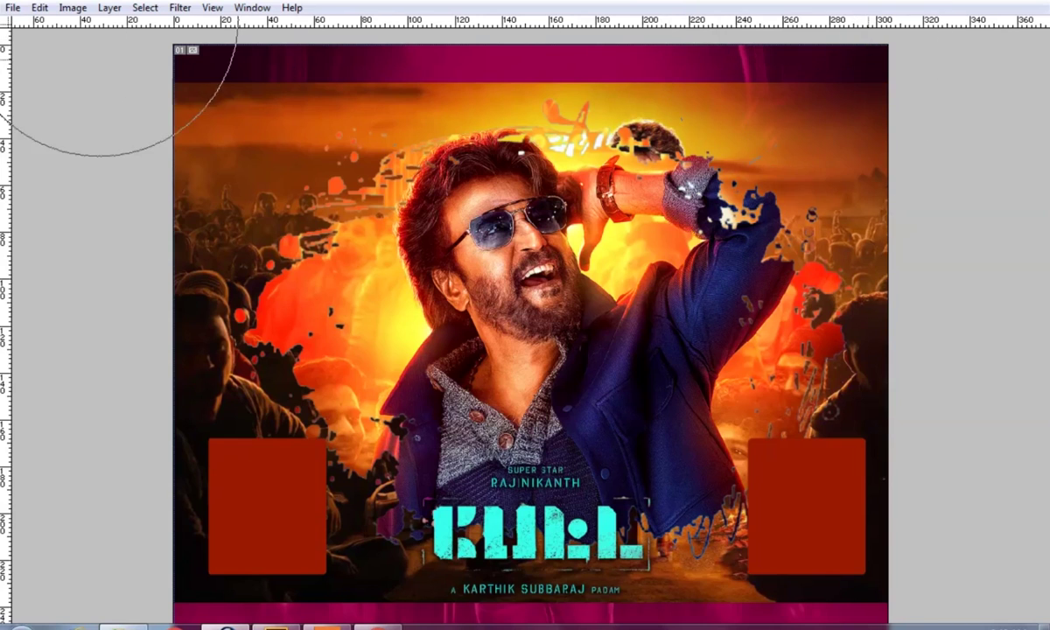
{"action": "key", "text": "v"}
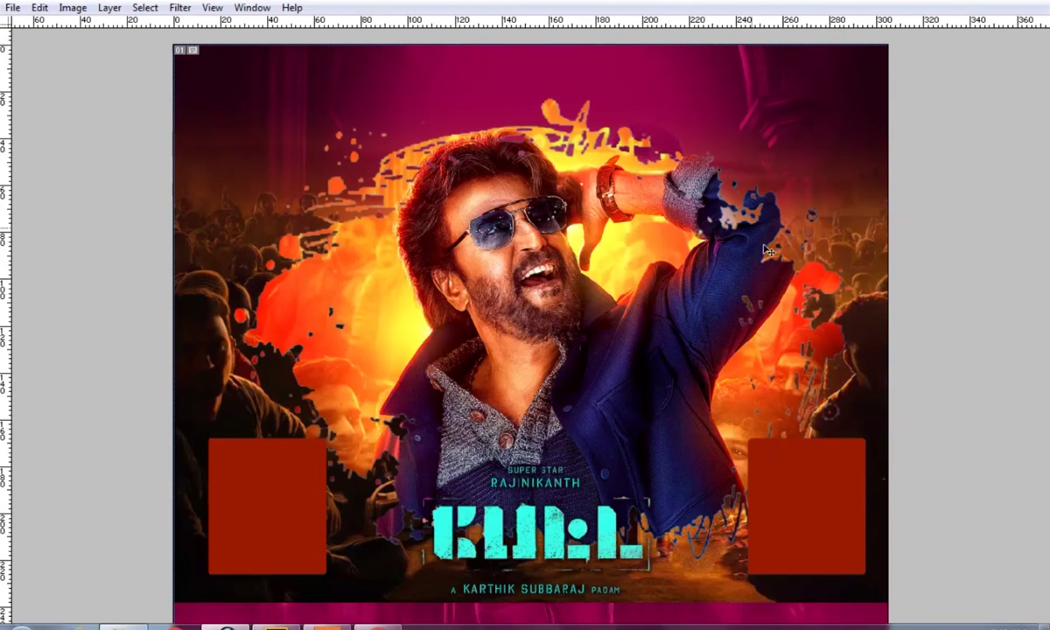
{"action": "left_click_drag", "start_coordinate": [859, 324], "coordinate": [861, 329]}
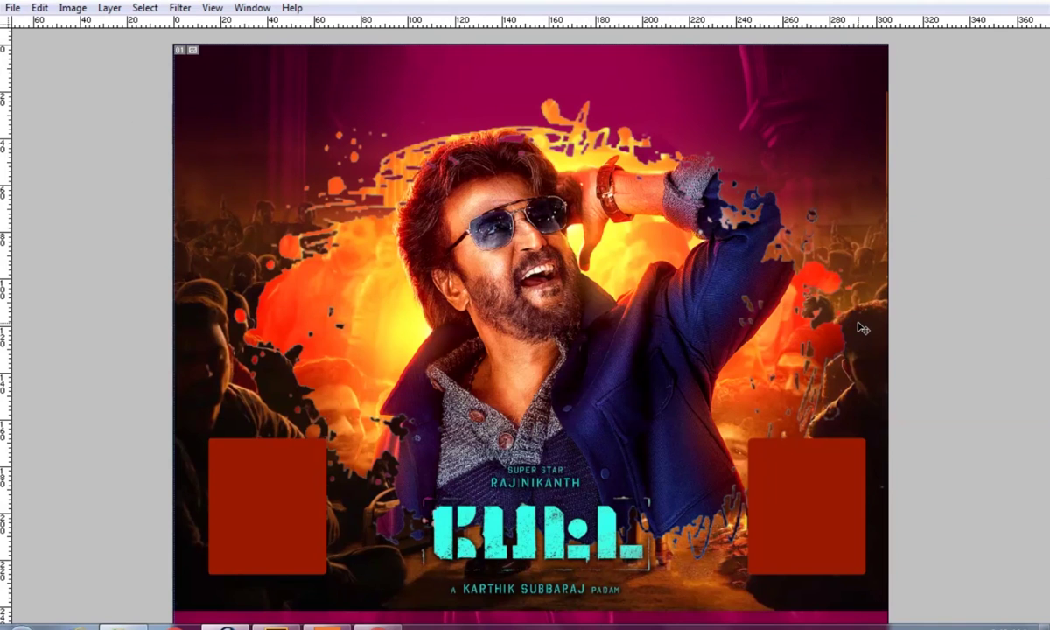
{"action": "key", "text": "Tab"}
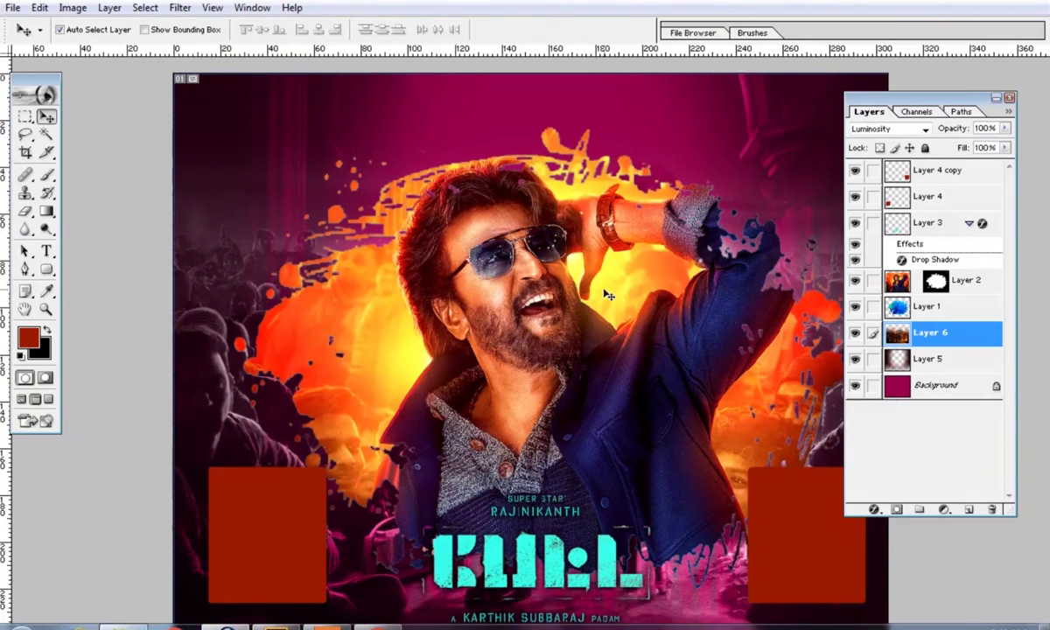
{"action": "key", "text": "Tab"}
- Switch to full-screen view, fit the banner on screen and shrink the brush
{"action": "key", "text": "f"}
{"action": "key", "text": "z"}
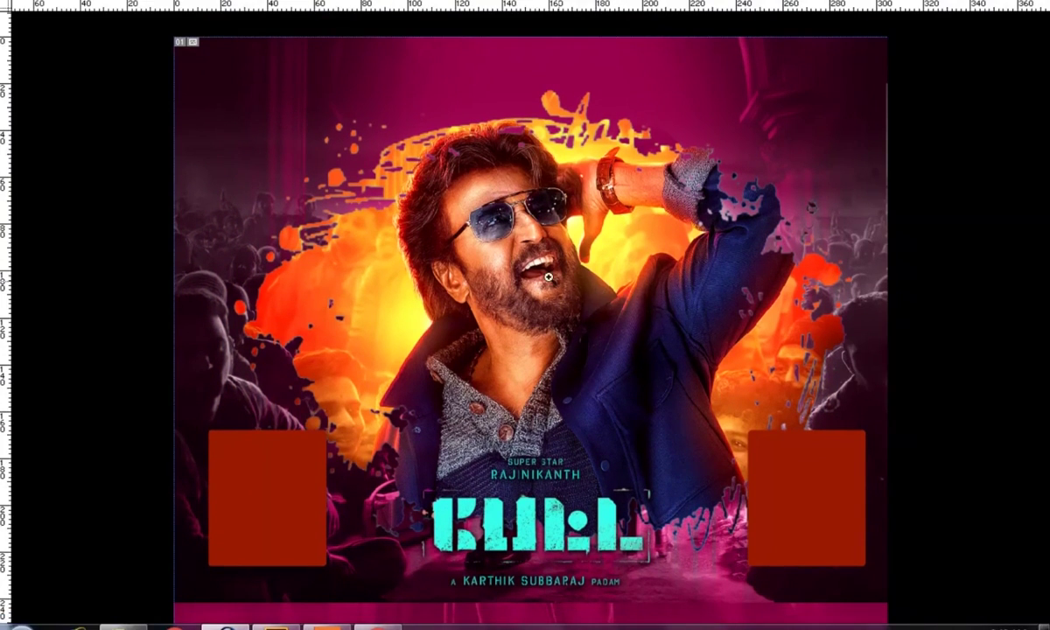
{"action": "right_click", "coordinate": [553, 281]}
{"action": "left_click", "coordinate": [610, 290]}
{"action": "key", "text": "ctrl+minus"}
{"action": "key", "text": "Tab"}
{"action": "key", "text": "Tab"}
{"action": "key", "text": "b"}
{"action": "key", "text": "bracketleft"}
{"action": "key", "text": "bracketleft"}
{"action": "key", "text": "bracketleft"}
{"action": "key", "text": "bracketleft"}
{"action": "key", "text": "Tab"}
{"action": "key", "text": "Tab"}
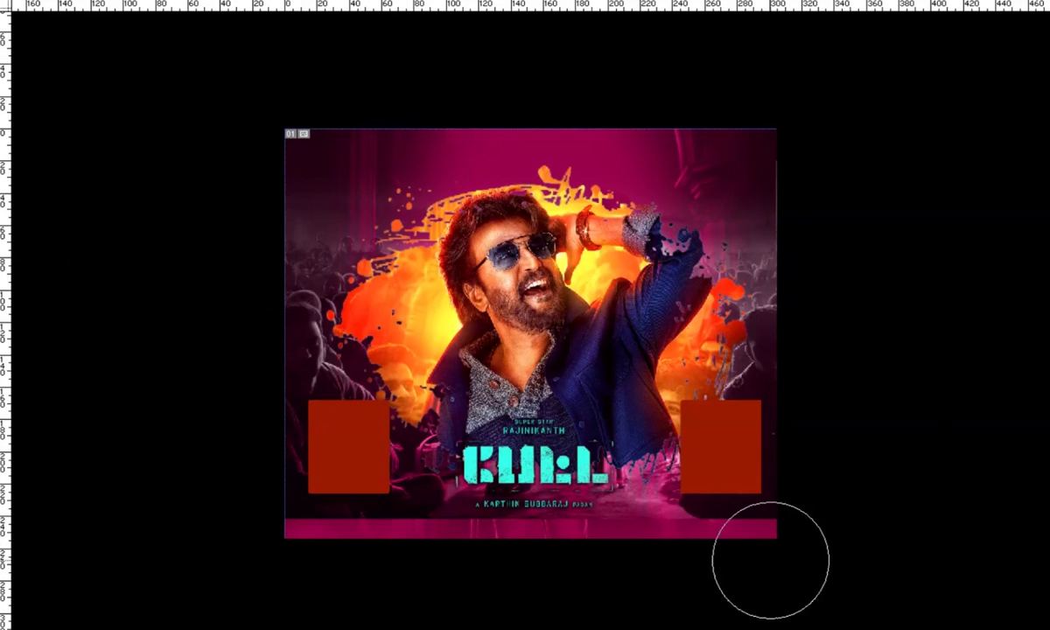
- Stretch the magenta bottom band down to the banner's lower edge, then refit the view
{"action": "key", "text": "ctrl+t"}
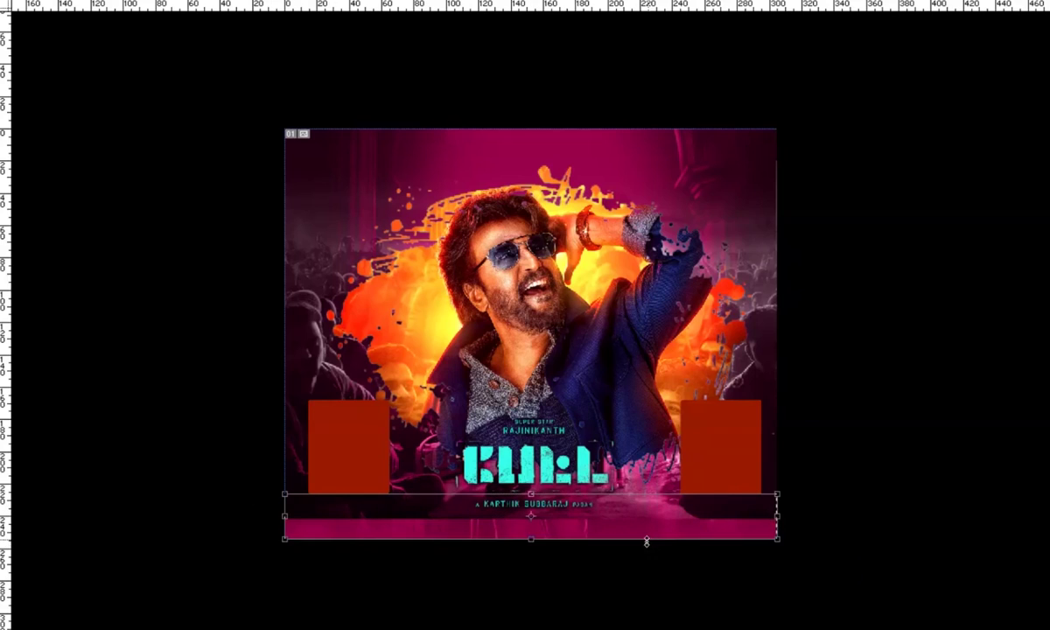
{"action": "left_click_drag", "start_coordinate": [645, 539], "coordinate": [648, 593]}
{"action": "key", "text": "Return"}
{"action": "key", "text": "z"}
{"action": "right_click", "coordinate": [595, 429]}
{"action": "left_click", "coordinate": [612, 426]}
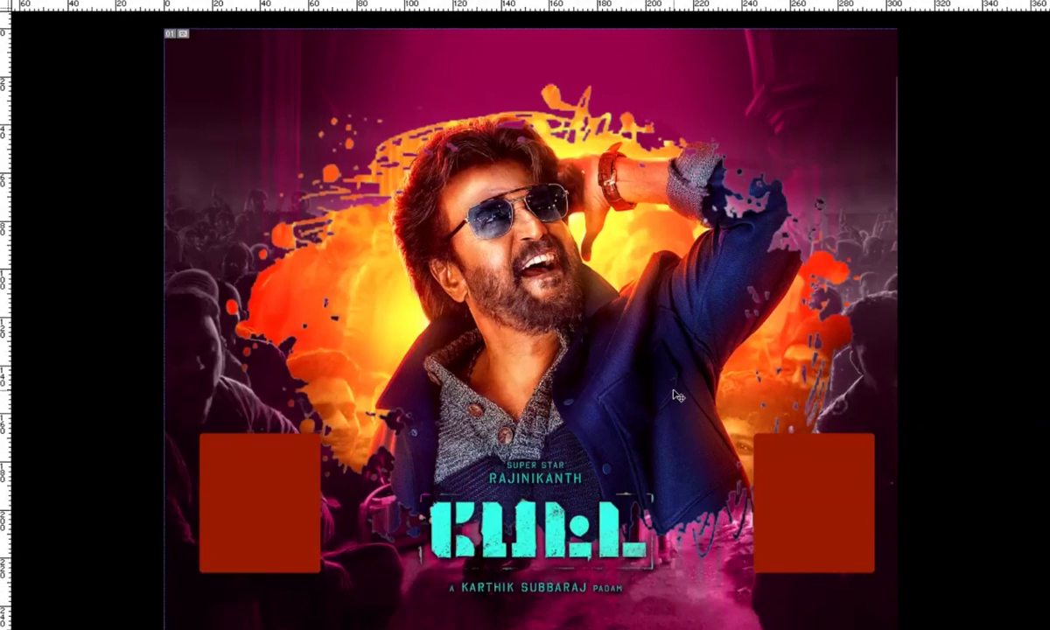
{"action": "key", "text": "ctrl+minus"}
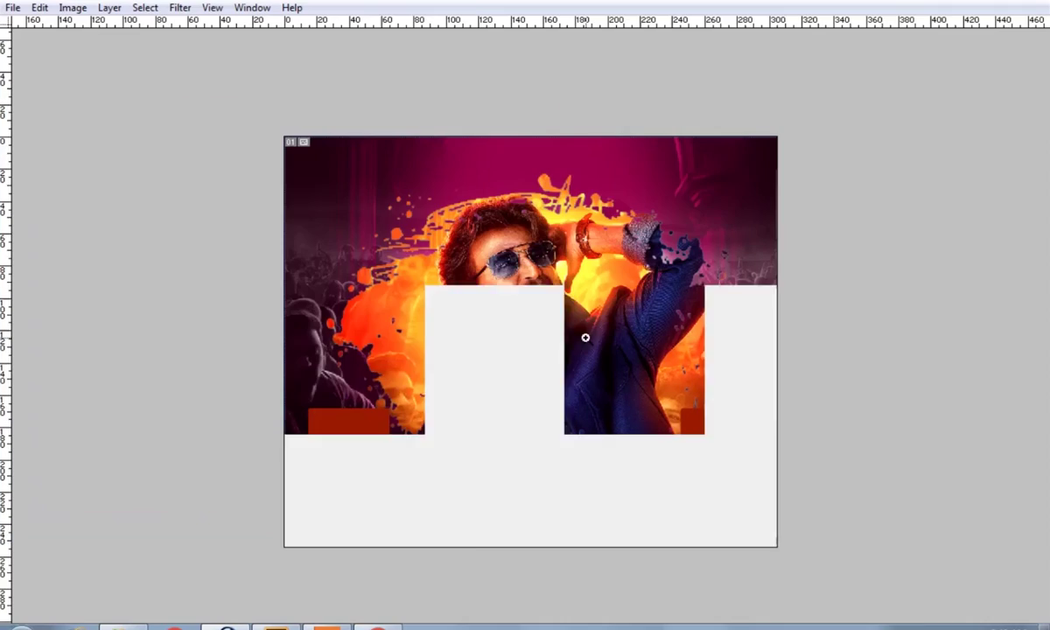
- Zoom in close on the face, then fit the whole banner on screen again
{"action": "right_click", "coordinate": [586, 349]}
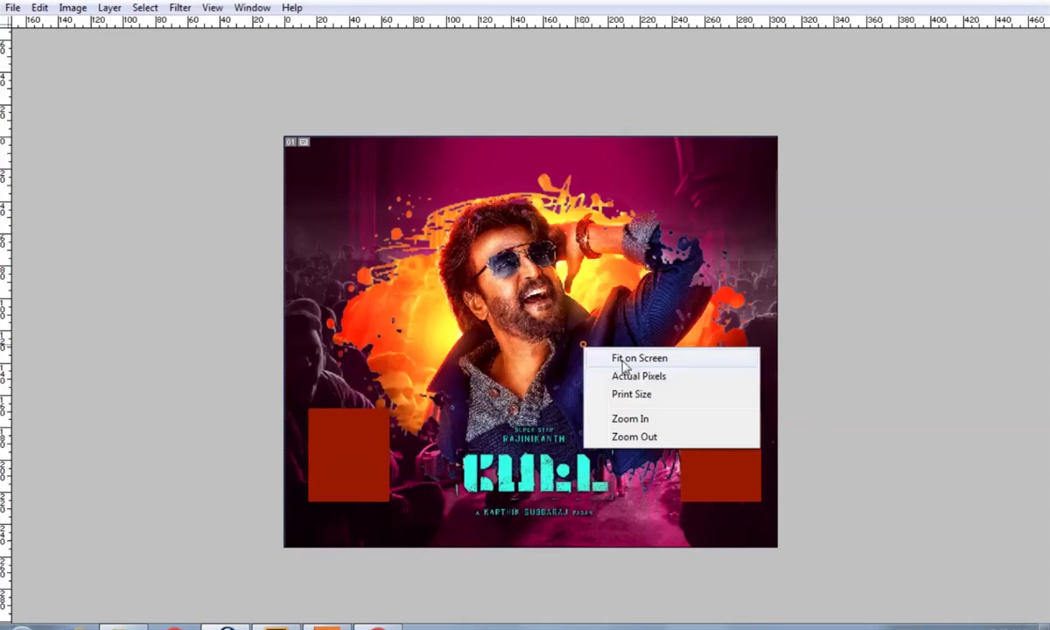
{"action": "left_click", "coordinate": [630, 374]}
{"action": "right_click", "coordinate": [548, 259]}
{"action": "left_click", "coordinate": [630, 292]}
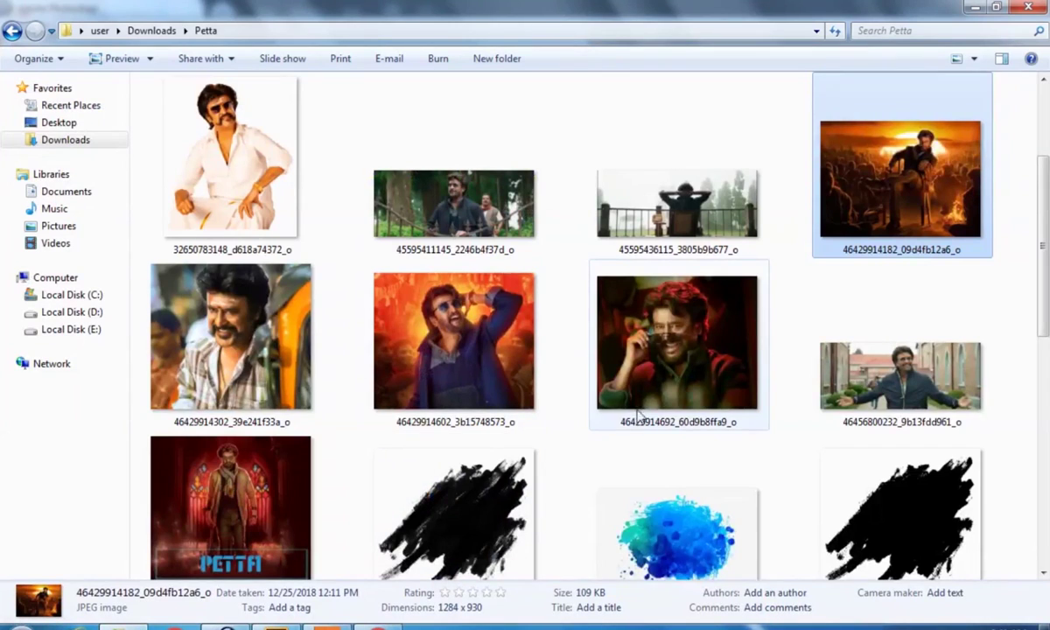
- Browse the Petta folder and select the painting-deviantart-drawing-white-splash image
{"action": "scroll", "coordinate": [671, 389], "scroll_direction": "down", "scroll_amount": 3}
{"action": "scroll", "coordinate": [691, 420], "scroll_direction": "down", "scroll_amount": 4}
{"action": "scroll", "coordinate": [707, 454], "scroll_direction": "up", "scroll_amount": 3}
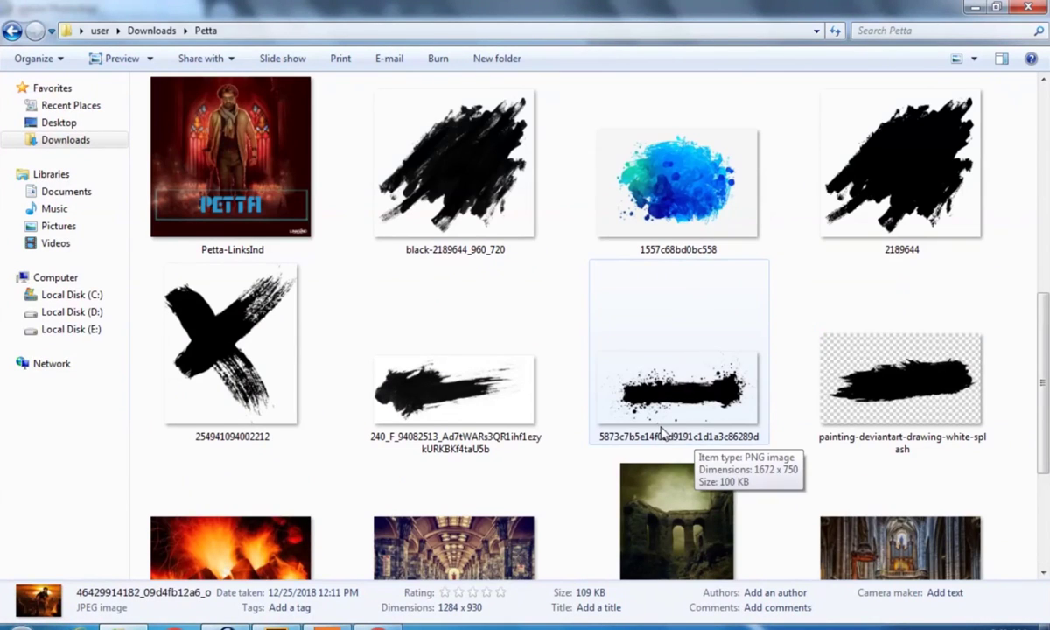
{"action": "left_click", "coordinate": [879, 402]}
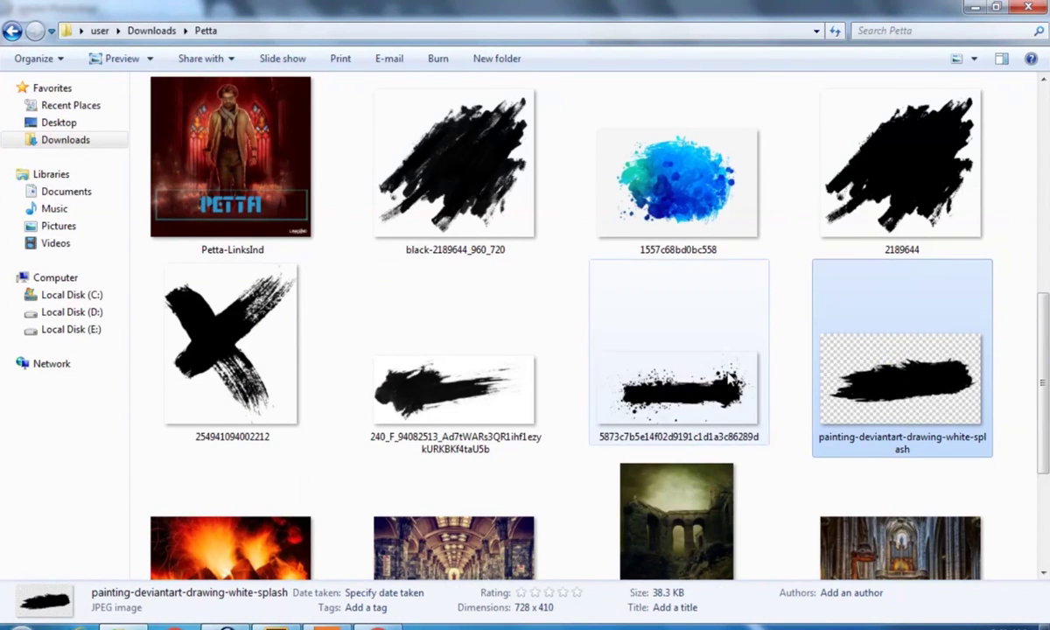
{"action": "scroll", "coordinate": [686, 357], "scroll_direction": "up", "scroll_amount": 3}
{"action": "scroll", "coordinate": [524, 438], "scroll_direction": "down", "scroll_amount": 1}
- Bring the Petta folder back and open the watercolour EPS file 11164 in Illustrator
{"action": "left_click", "coordinate": [274, 626]}
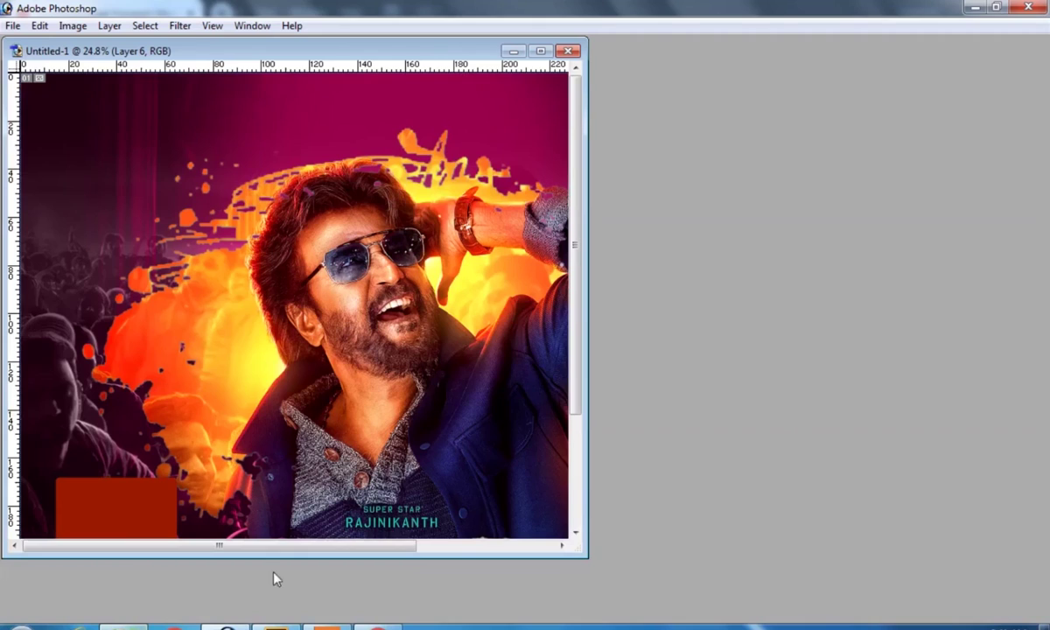
{"action": "left_click", "coordinate": [274, 626]}
{"action": "scroll", "coordinate": [644, 394], "scroll_direction": "down", "scroll_amount": 5}
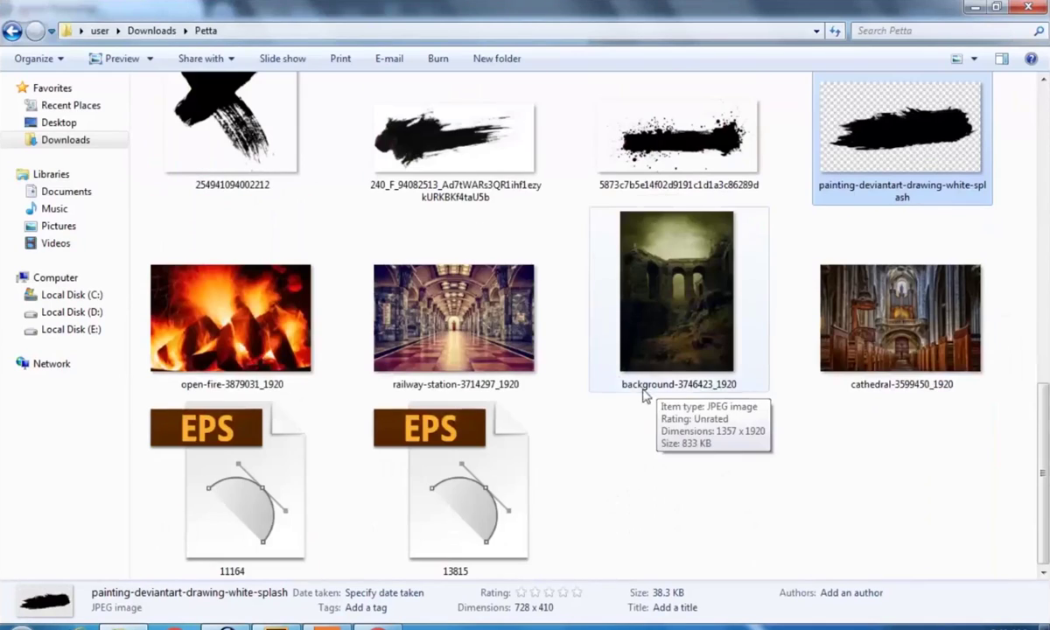
{"action": "left_click", "coordinate": [216, 501]}
{"action": "double_click", "coordinate": [217, 500]}
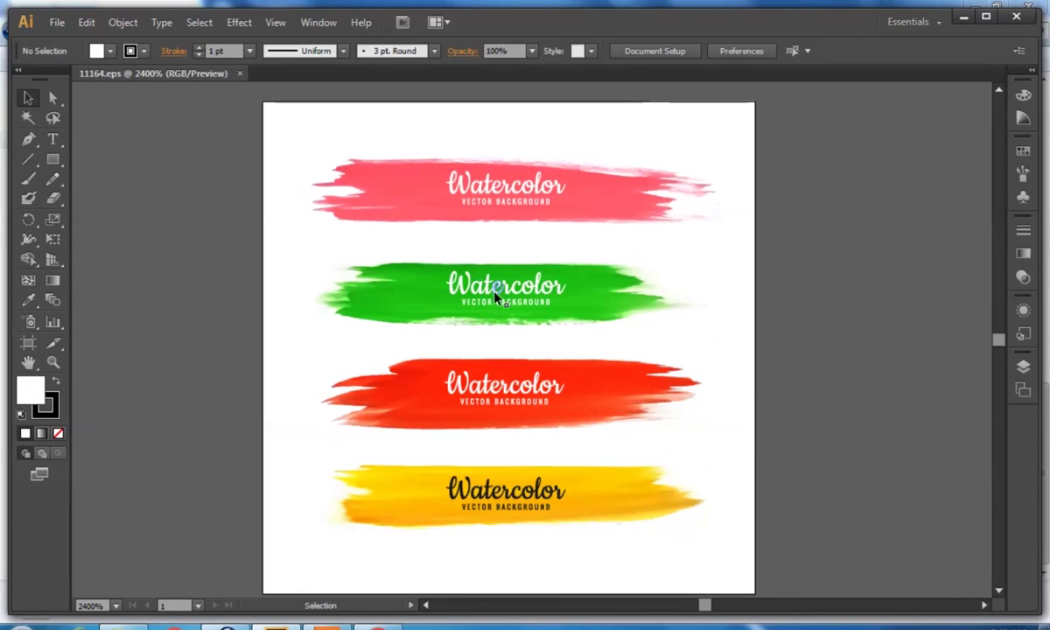
- Ungroup the watercolour artwork, delete the green Watercolor text, then cut the green stroke
{"action": "left_click", "coordinate": [464, 269]}
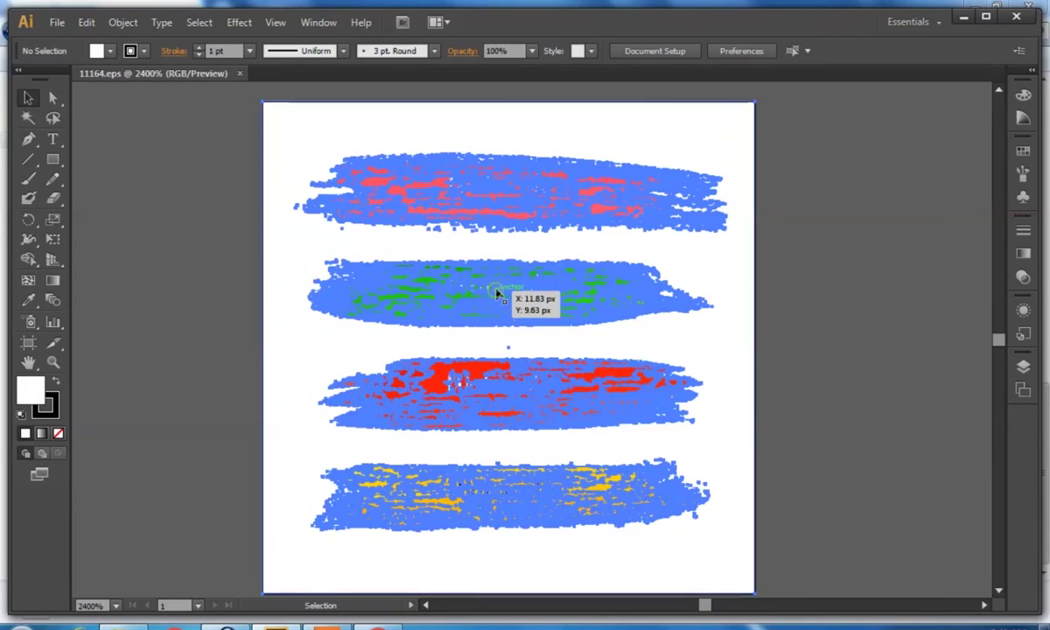
{"action": "right_click", "coordinate": [496, 291]}
{"action": "left_click", "coordinate": [543, 386]}
{"action": "left_click", "coordinate": [536, 289]}
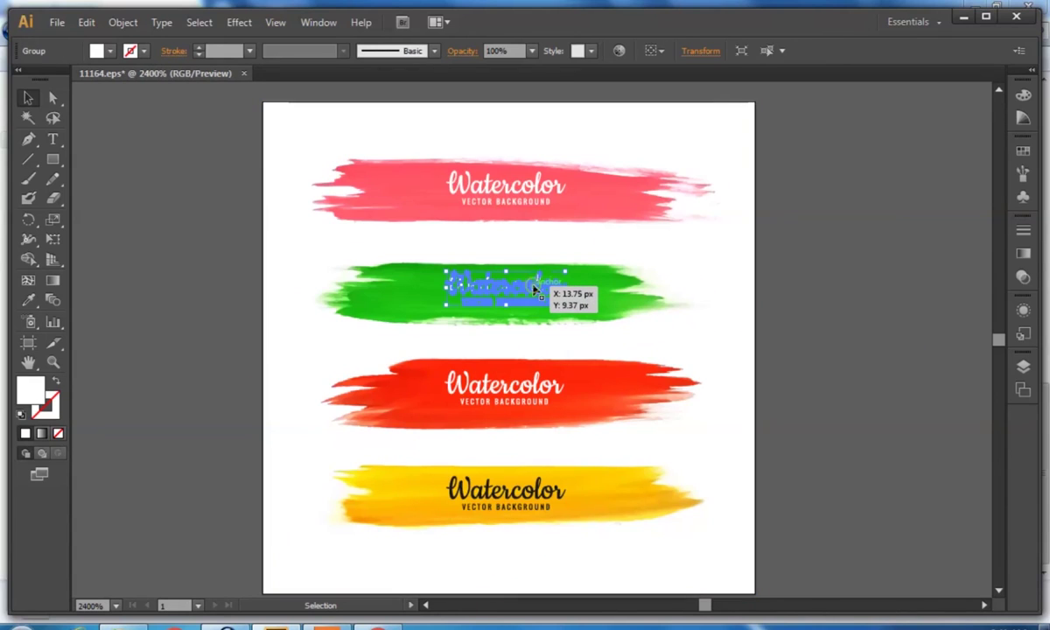
{"action": "key", "text": "Delete"}
{"action": "left_click", "coordinate": [523, 296]}
{"action": "key", "text": "Delete"}
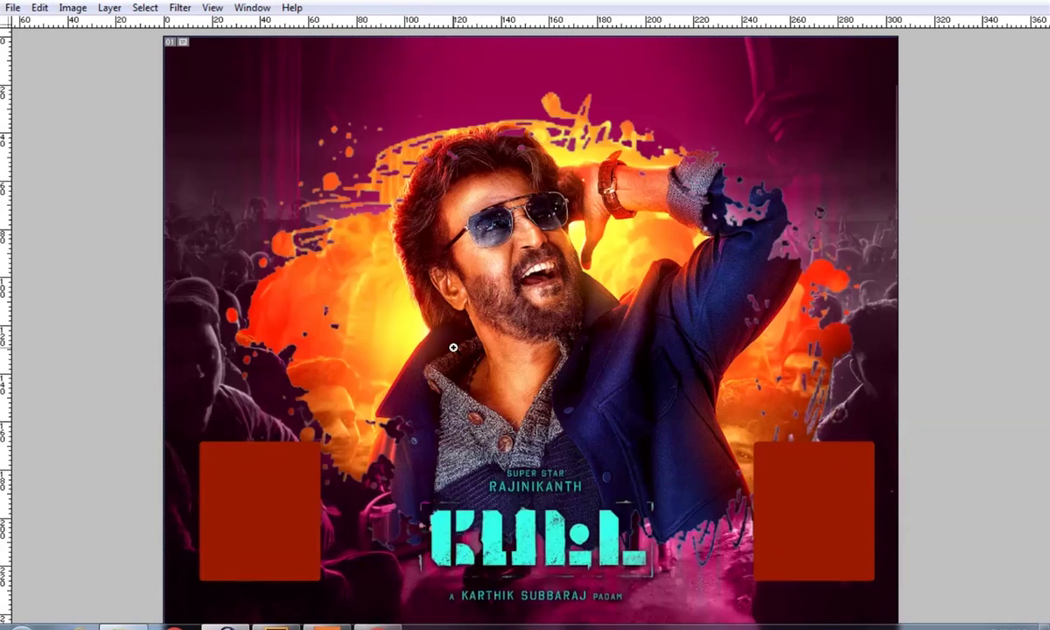
- Paste the green stroke into the banner and resize it beneath the left red box
{"action": "key", "text": "ctrl+v"}
{"action": "key", "text": "Return"}
{"action": "left_click_drag", "start_coordinate": [542, 338], "coordinate": [643, 333]}
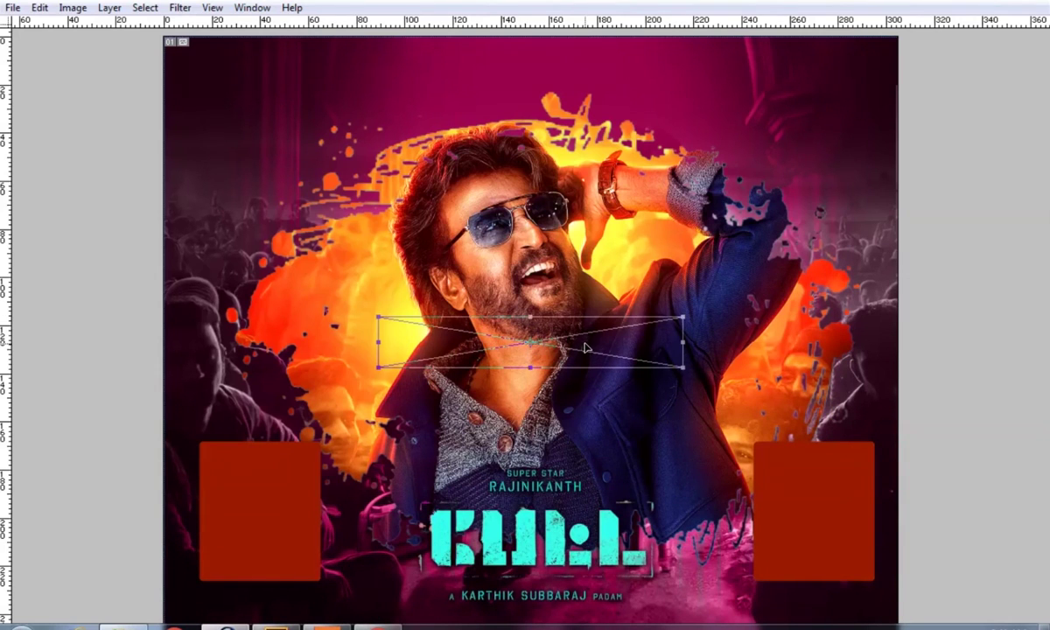
{"action": "key", "text": "Return"}
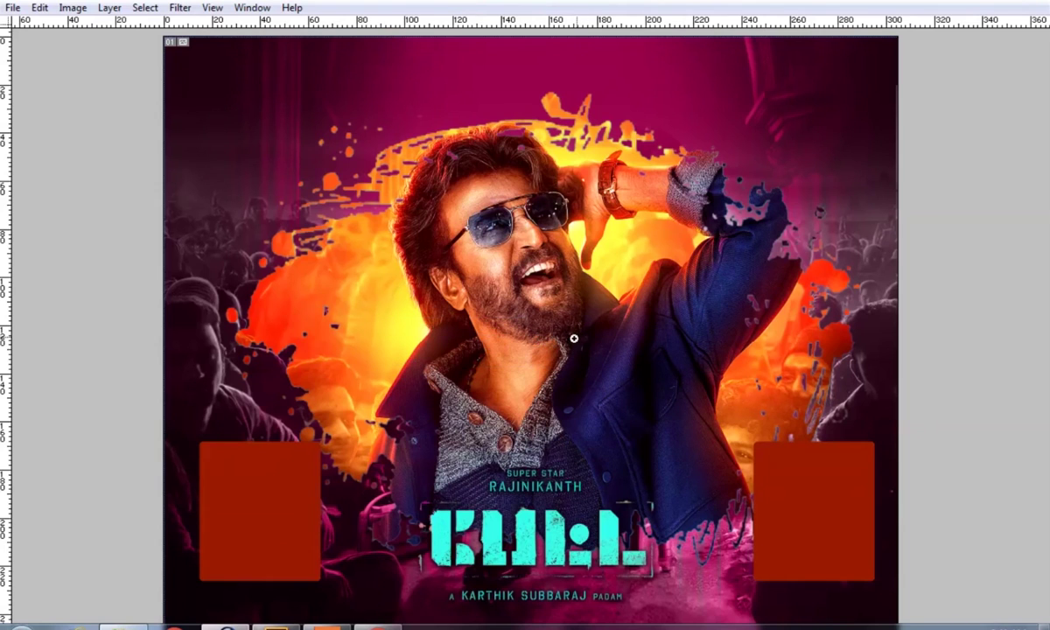
{"action": "left_click_drag", "start_coordinate": [517, 380], "coordinate": [260, 616]}
{"action": "key", "text": "ctrl+t"}
{"action": "left_click_drag", "start_coordinate": [424, 557], "coordinate": [367, 565]}
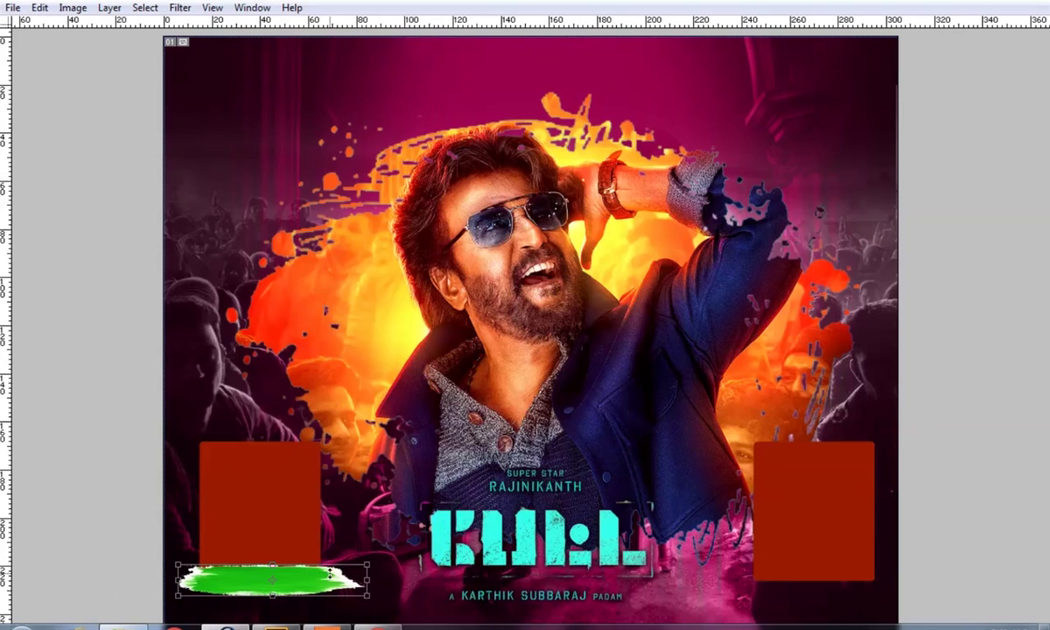
{"action": "key", "text": "Return"}
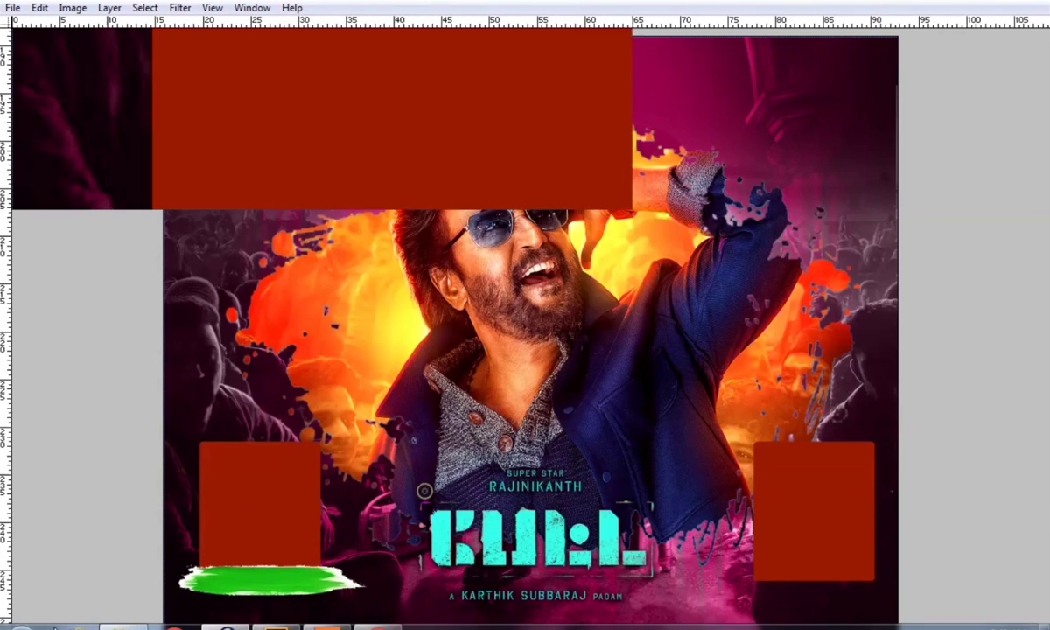
- Select the stroke's white edges, extend with Select Similar, and delete the fringe
{"action": "scroll", "coordinate": [425, 490], "scroll_direction": "up", "scroll_amount": 5}
{"action": "left_click_drag", "start_coordinate": [652, 368], "coordinate": [696, 394]}
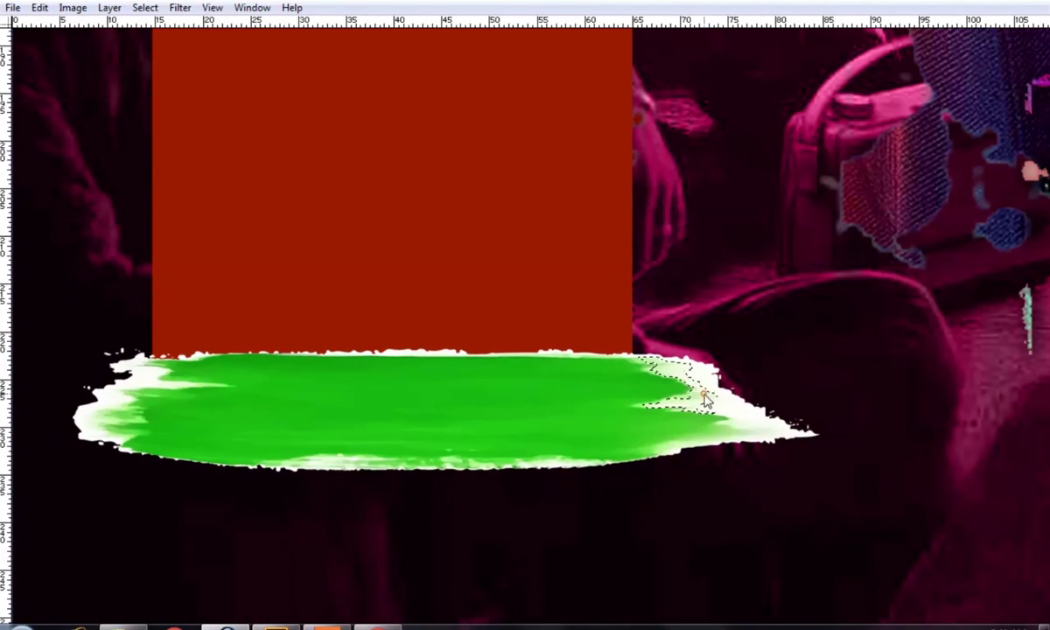
{"action": "right_click", "coordinate": [705, 392]}
{"action": "left_click", "coordinate": [777, 194]}
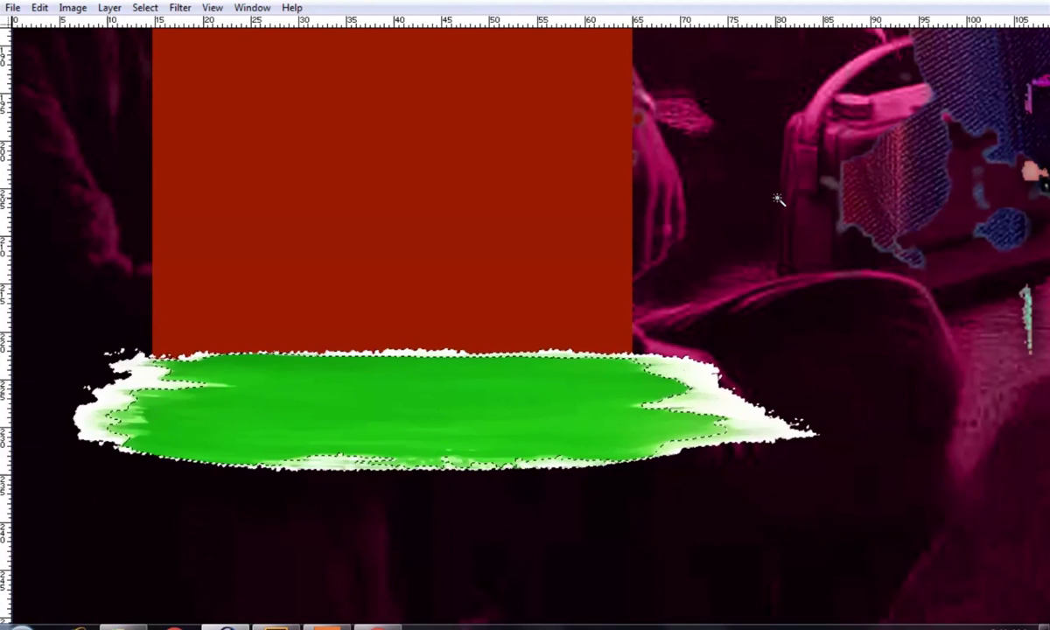
{"action": "key", "text": "Delete"}
{"action": "key", "text": "ctrl+t"}
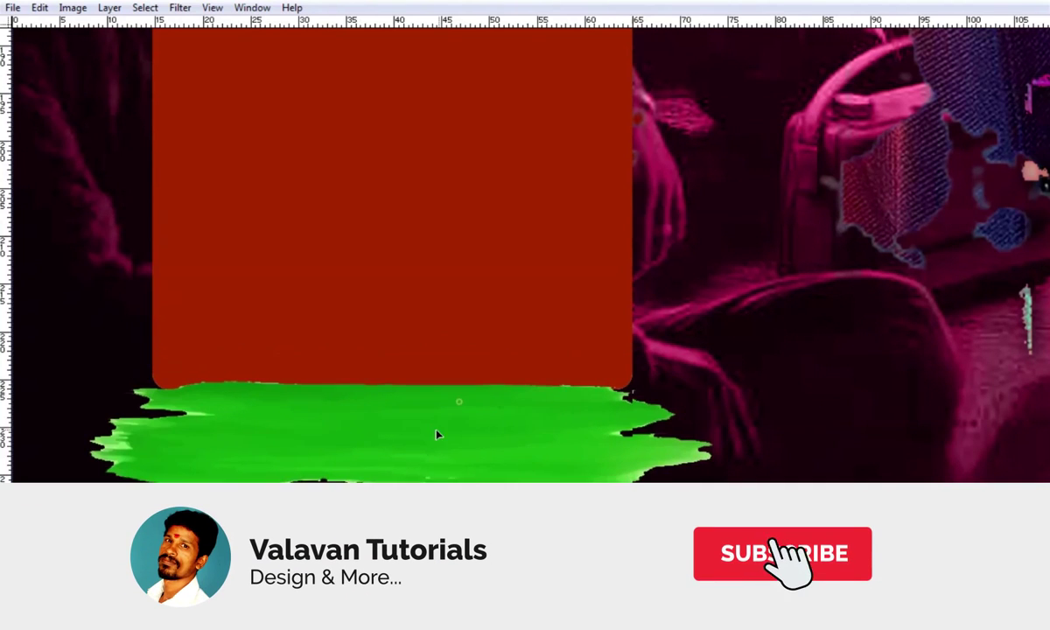
{"action": "left_click_drag", "start_coordinate": [748, 411], "coordinate": [747, 377]}
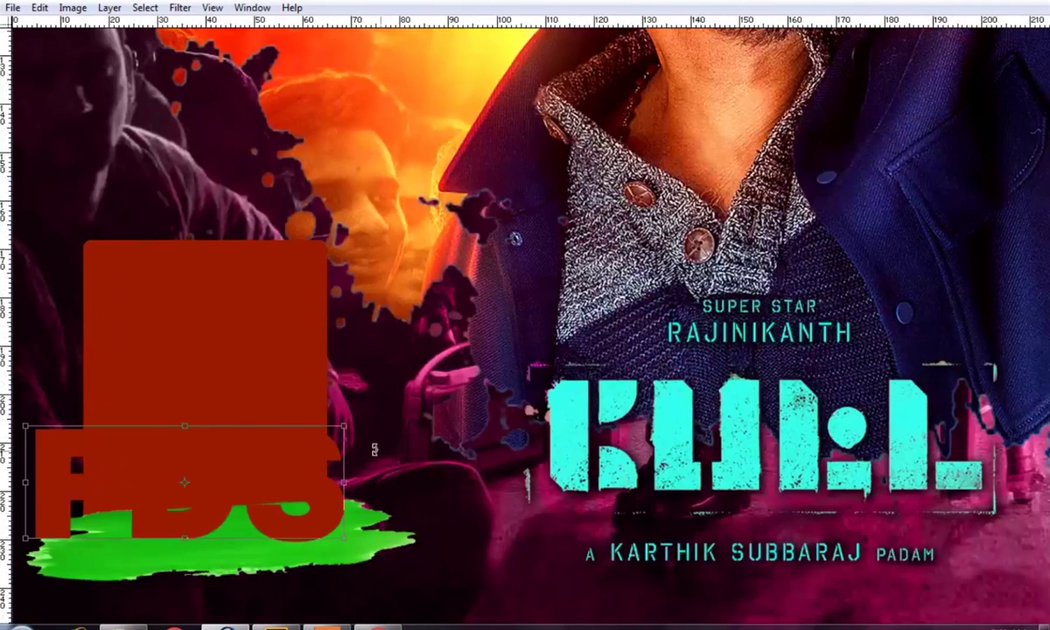
{"action": "mouse_move", "coordinate": [348, 426]}
{"action": "left_mouse_down"}
{"action": "mouse_move", "coordinate": [197, 486]}
{"action": "mouse_move", "coordinate": [172, 510]}
{"action": "left_mouse_up"}
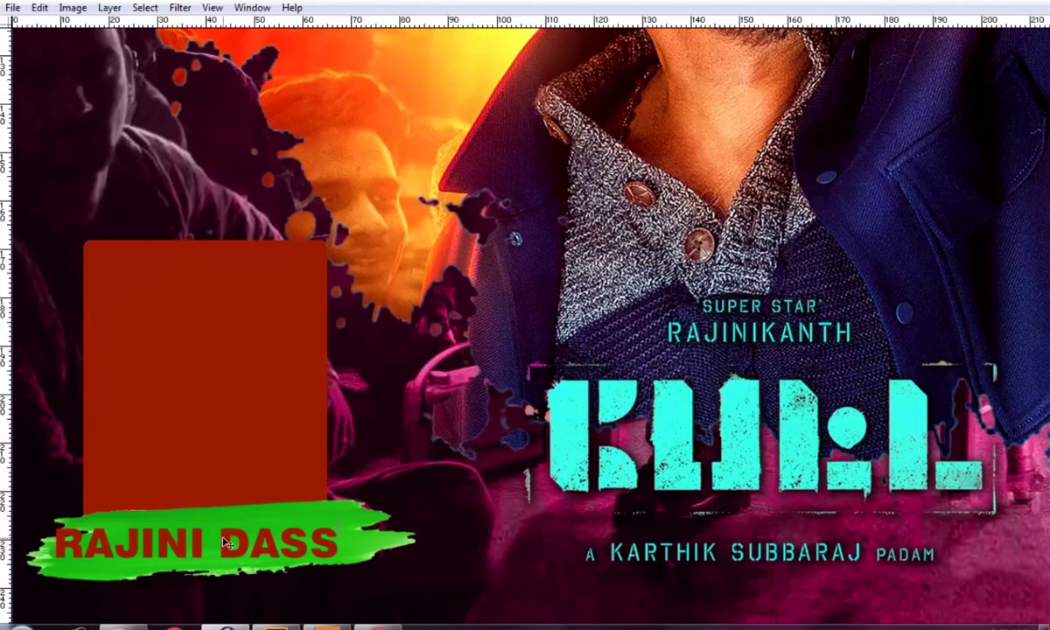
{"action": "key", "text": "ctrl+0"}
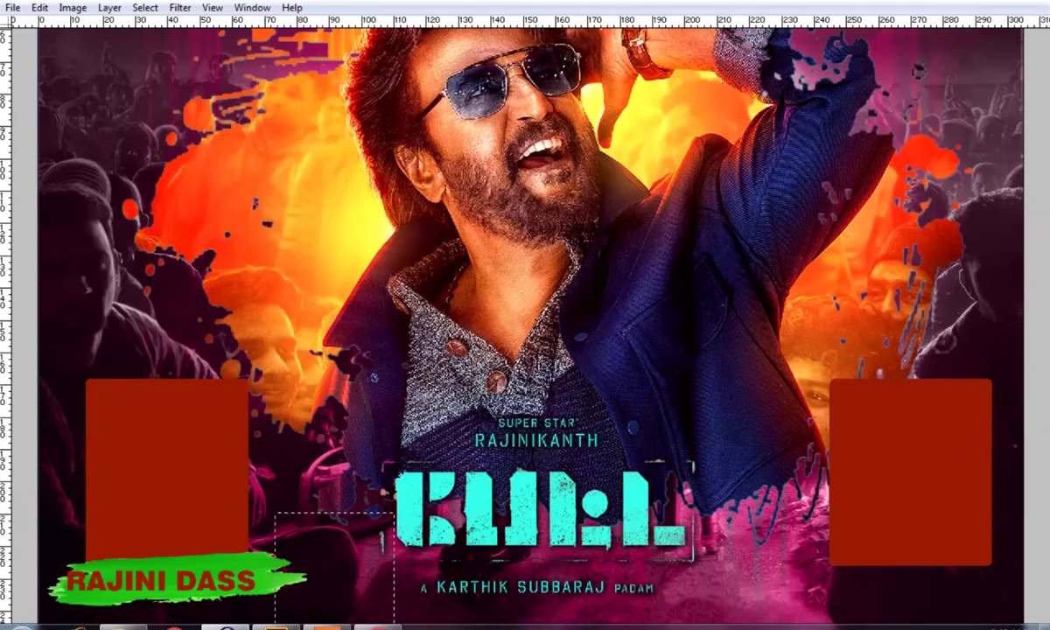
{"action": "key", "text": "ctrl+alt+0"}
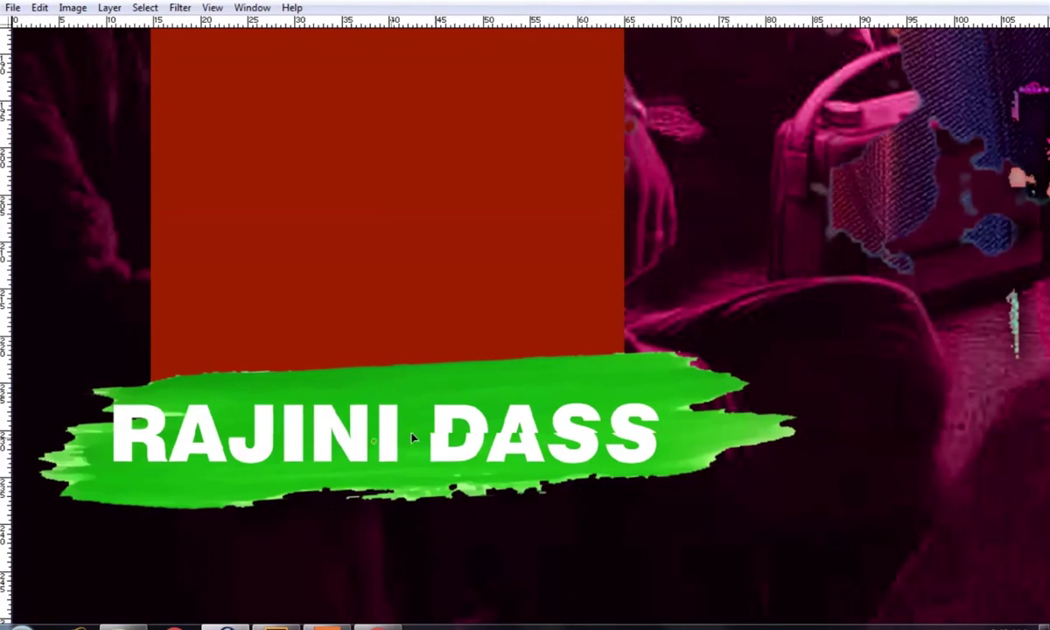
{"action": "left_click_drag", "start_coordinate": [412, 438], "coordinate": [448, 423]}
{"action": "key", "text": "ctrl+t"}
{"action": "left_click_drag", "start_coordinate": [471, 352], "coordinate": [499, 338]}
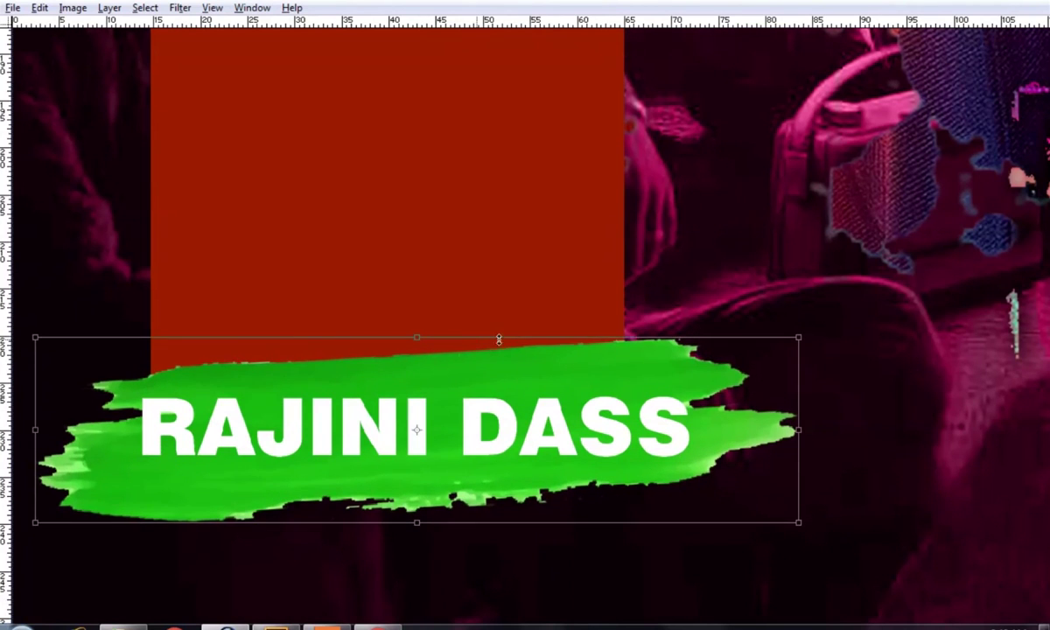
{"action": "key", "text": "Return"}
- Give the left red box a white (FFFFFF) Stroke layer style
{"action": "right_click", "coordinate": [328, 306]}
{"action": "left_click", "coordinate": [376, 321]}
{"action": "key", "text": "ctrl+plus"}
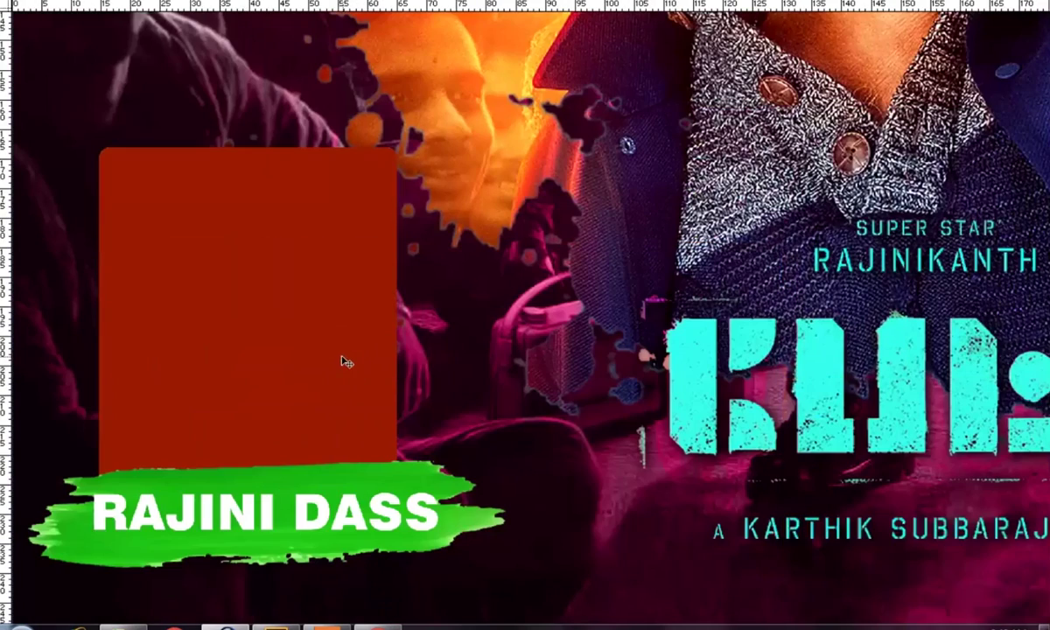
{"action": "key", "text": "alt+l"}
{"action": "key", "text": "y"}
{"action": "key", "text": "k"}
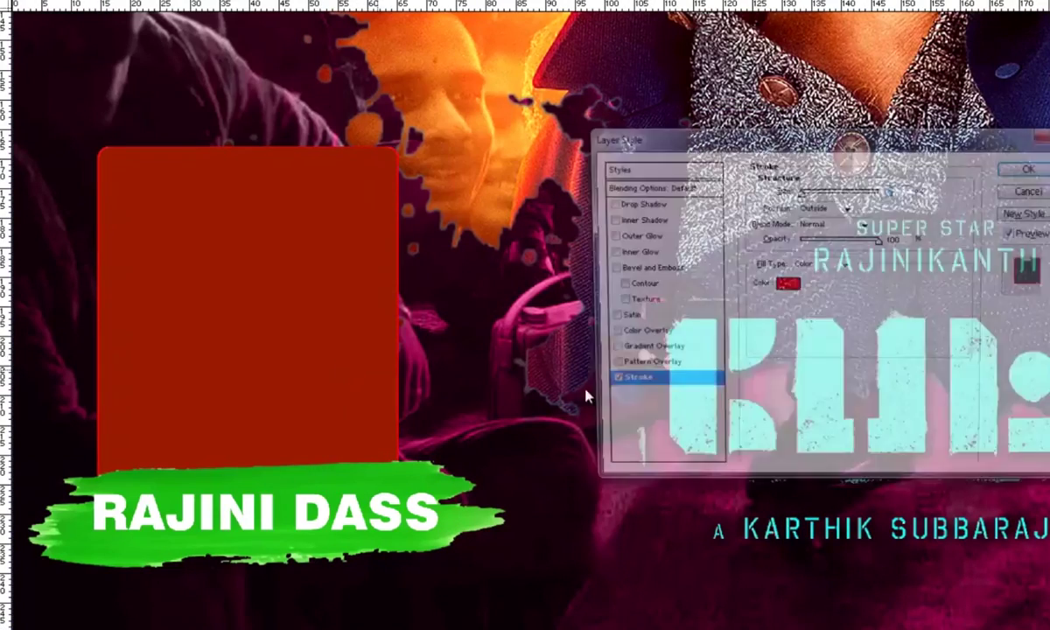
{"action": "left_click", "coordinate": [785, 284]}
{"action": "left_click", "coordinate": [154, 177]}
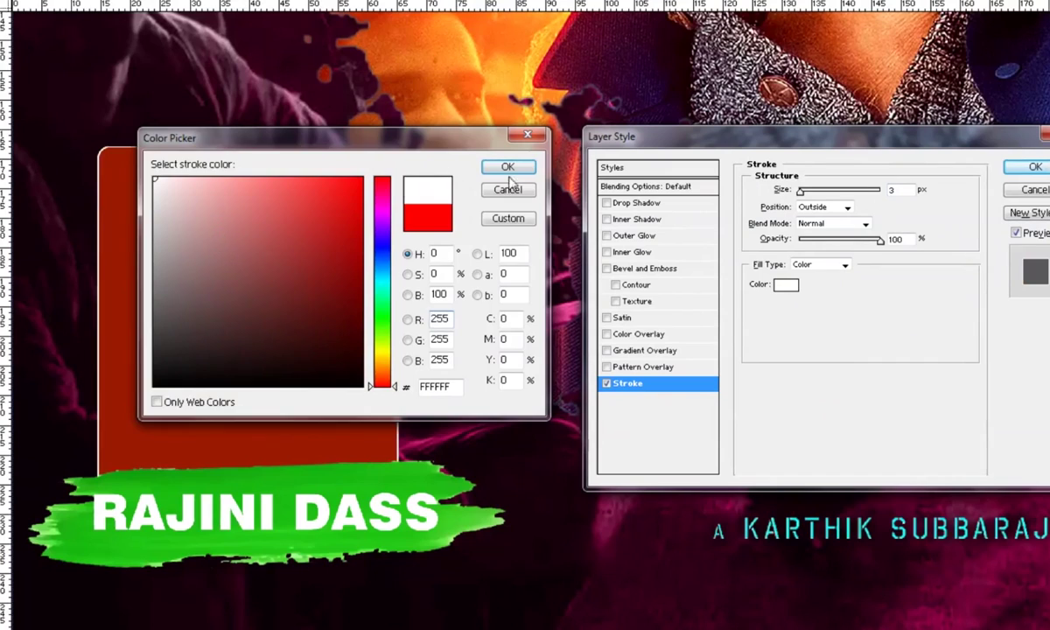
{"action": "left_click", "coordinate": [502, 167]}
{"action": "left_click", "coordinate": [1033, 167]}
- View the poster at actual pixels, then fit the whole poster on screen
{"action": "right_click", "coordinate": [389, 237]}
{"action": "left_click", "coordinate": [444, 265]}
{"action": "right_click", "coordinate": [396, 308]}
{"action": "left_click", "coordinate": [433, 322]}
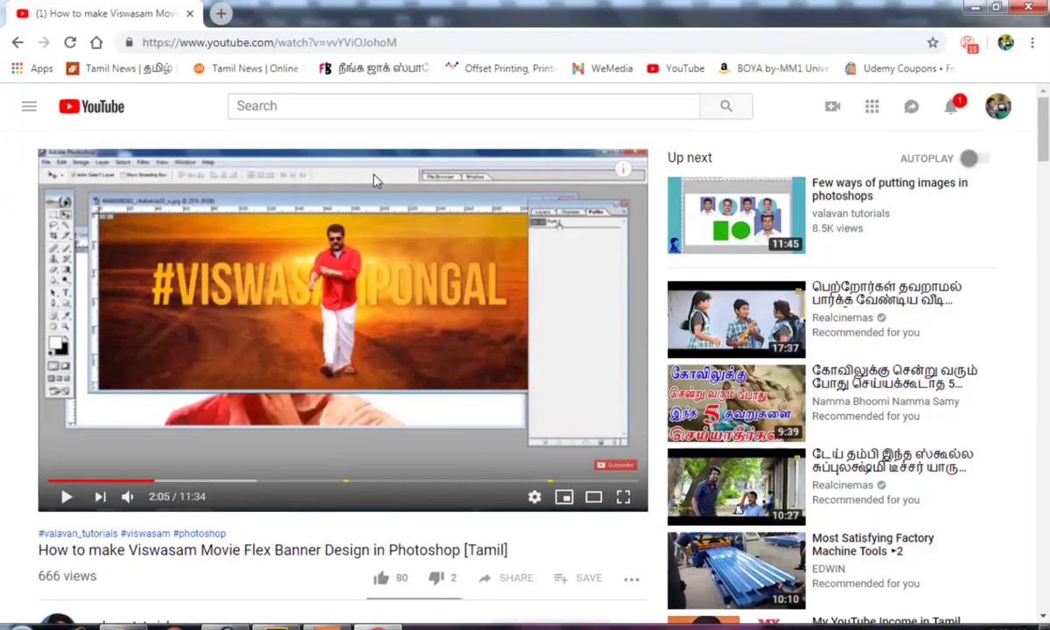
- Search Google Images for indian in a new tab and copy a portrait photo
{"action": "left_click", "coordinate": [223, 15]}
{"action": "type", "text": "fac"}
{"action": "key", "text": "BackSpace"}
{"action": "key", "text": "BackSpace"}
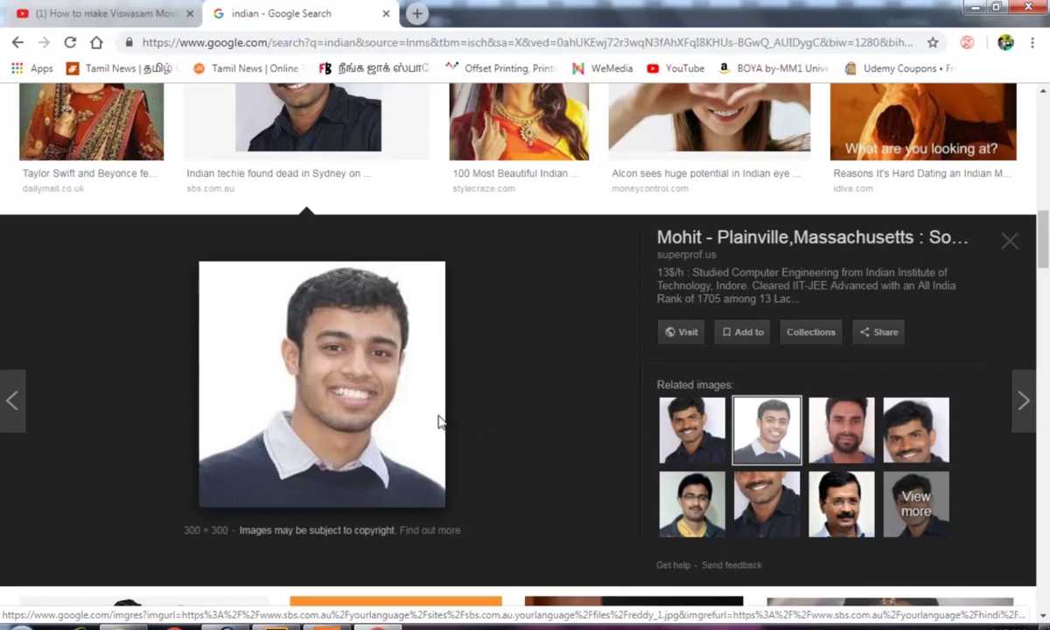
{"action": "right_click", "coordinate": [360, 358]}
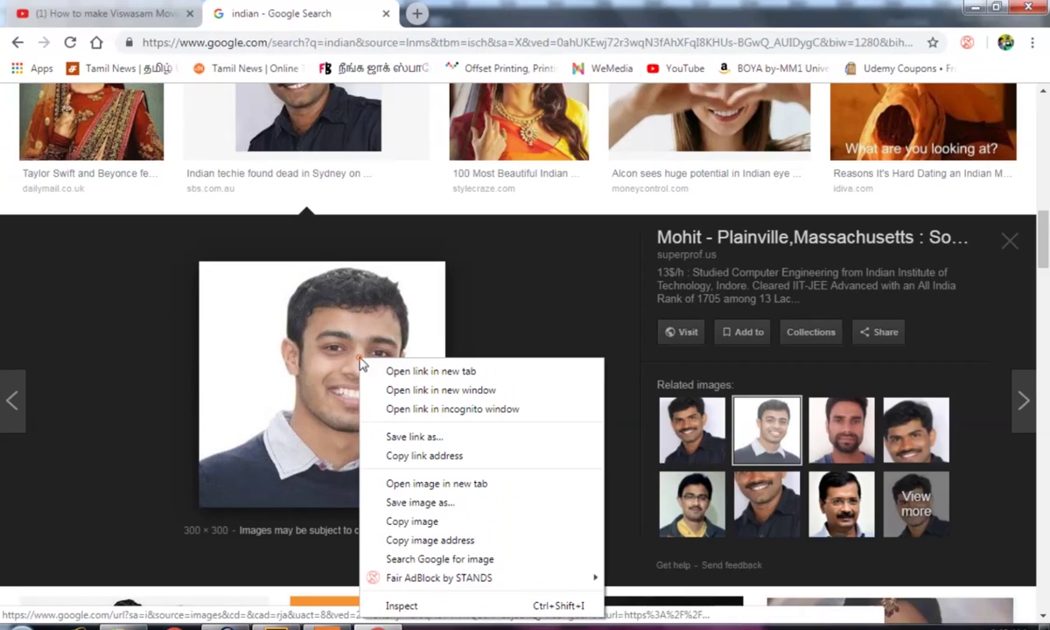
{"action": "left_click", "coordinate": [444, 522]}
- Back in Photoshop, paste the portrait into the left red box with Paste Into
{"action": "key", "text": "alt+Tab"}
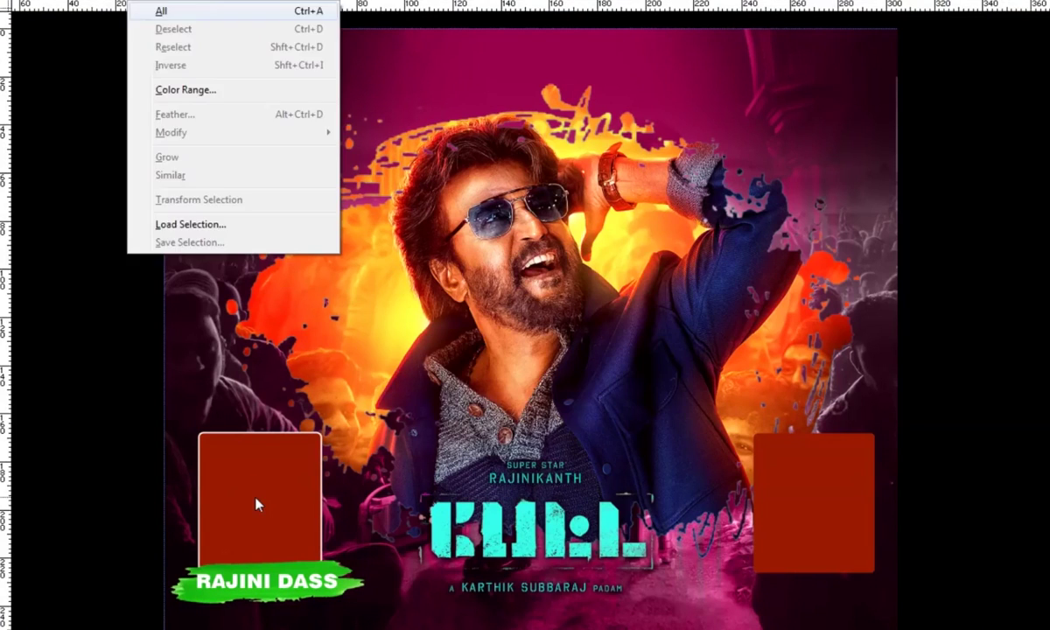
{"action": "key", "text": "shift+ctrl+d"}
{"action": "key", "text": "ctrl+alt+shift+v"}
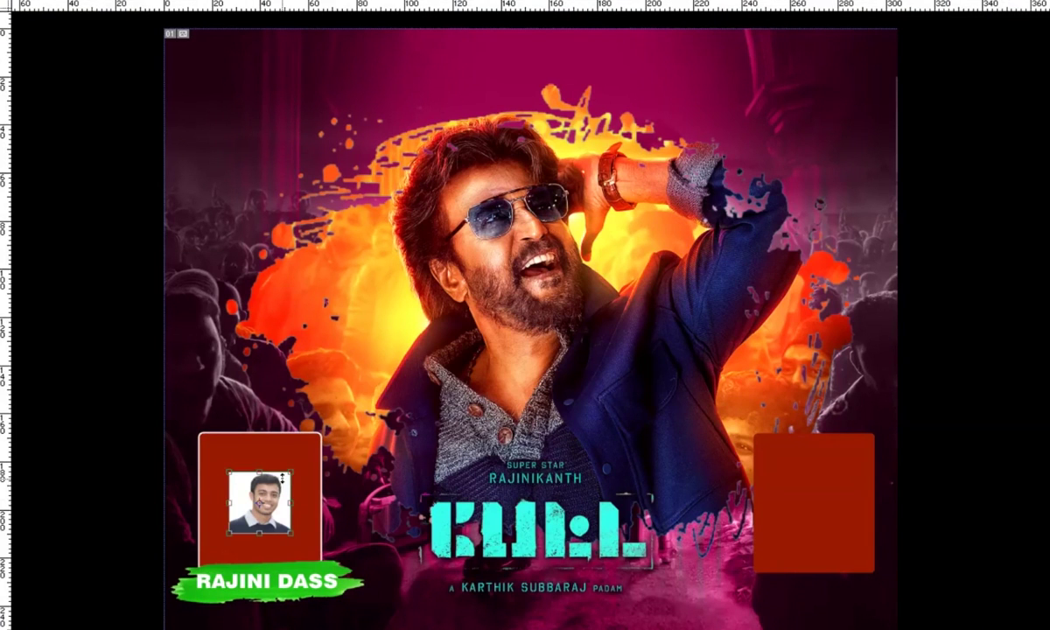
- Enlarge the pasted portrait to fill the left box and shift it up-left
{"action": "key", "text": "ctrl+t"}
{"action": "left_click_drag", "start_coordinate": [290, 533], "coordinate": [350, 595]}
{"action": "key", "text": "Return"}
{"action": "left_click_drag", "start_coordinate": [257, 441], "coordinate": [250, 431]}
- Copy the left red box's white stroke style and paste it onto the right box
{"action": "right_click", "coordinate": [240, 441]}
{"action": "left_click", "coordinate": [293, 500]}
{"action": "key", "text": "alt+l"}
{"action": "key", "text": "y"}
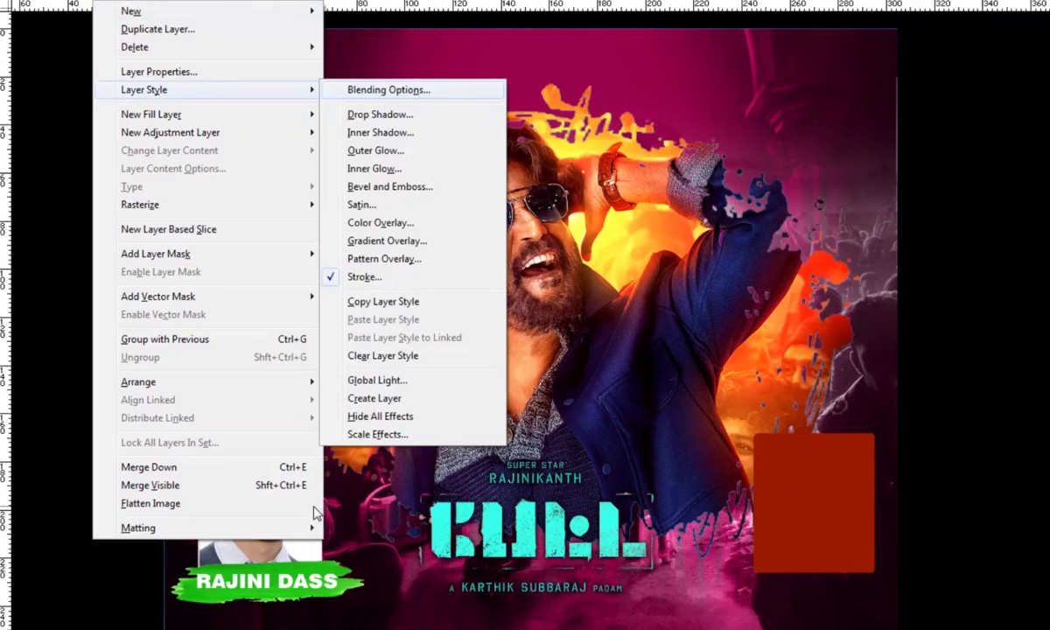
{"action": "key", "text": "c"}
{"action": "key", "text": "alt+l"}
{"action": "key", "text": "y"}
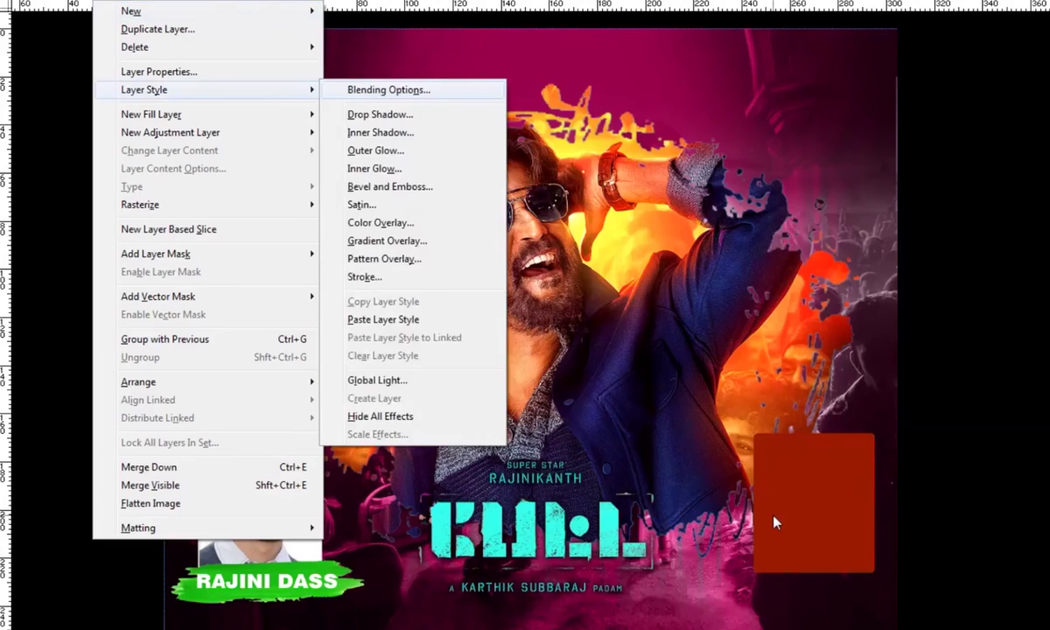
- Paste a copy of the portrait into the right box and enlarge it to fill
{"action": "key", "text": "p"}
{"action": "key", "text": "alt+s"}
{"action": "key", "text": "a"}
{"action": "key", "text": "ctrl+c"}
{"action": "key", "text": "ctrl+v"}
{"action": "key", "text": "ctrl+t"}
{"action": "left_click_drag", "start_coordinate": [848, 473], "coordinate": [875, 432]}
- Flip the right portrait copy horizontally, copy a second portrait, and delete the old right layer
{"action": "right_click", "coordinate": [875, 438]}
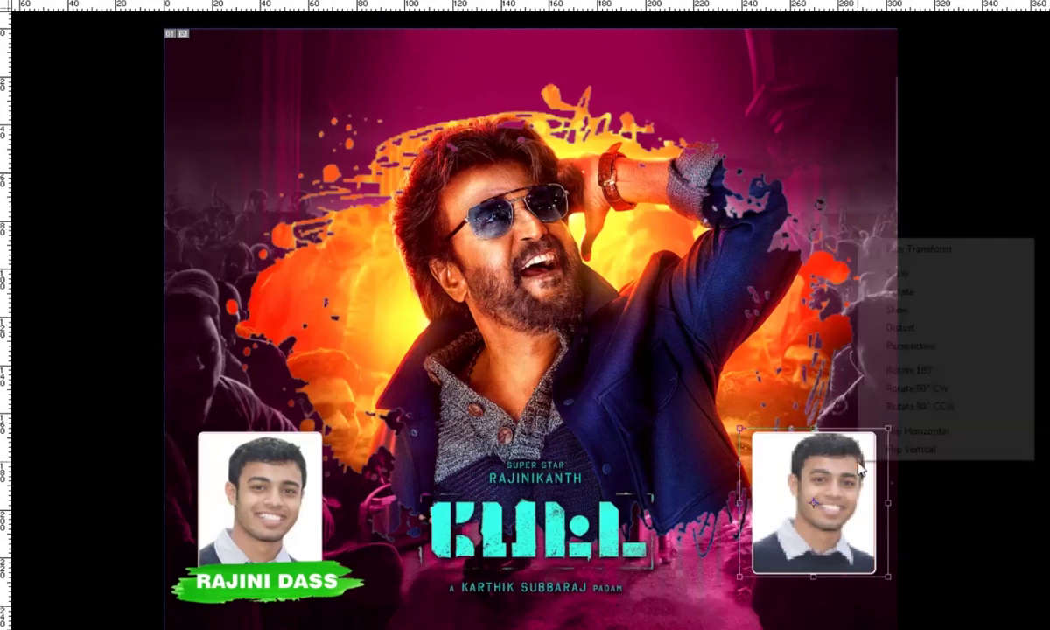
{"action": "left_click", "coordinate": [936, 431]}
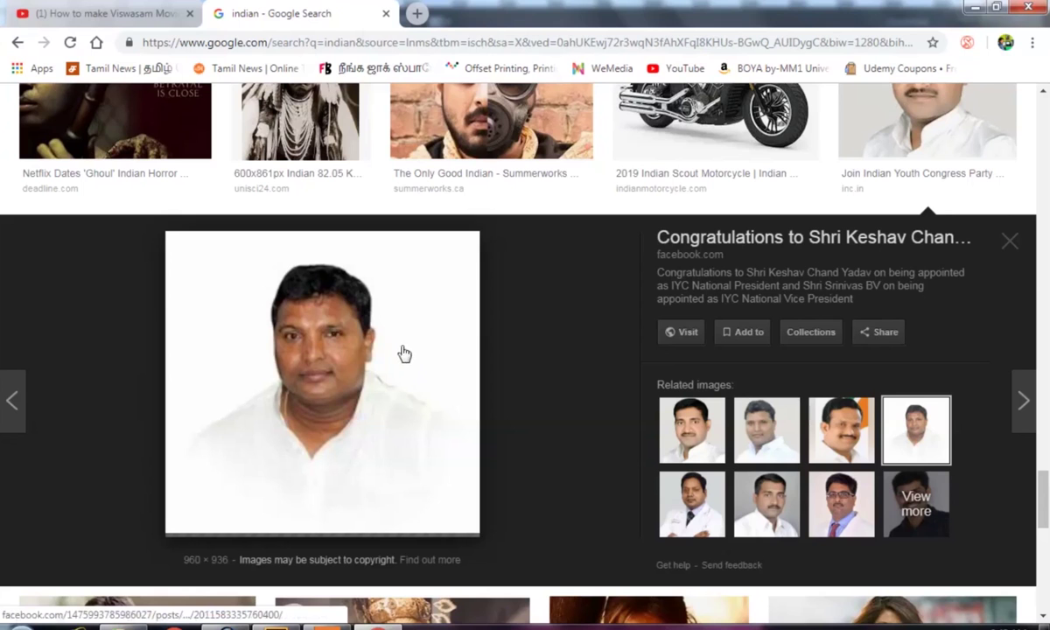
{"action": "right_click", "coordinate": [332, 320]}
{"action": "left_click", "coordinate": [407, 474]}
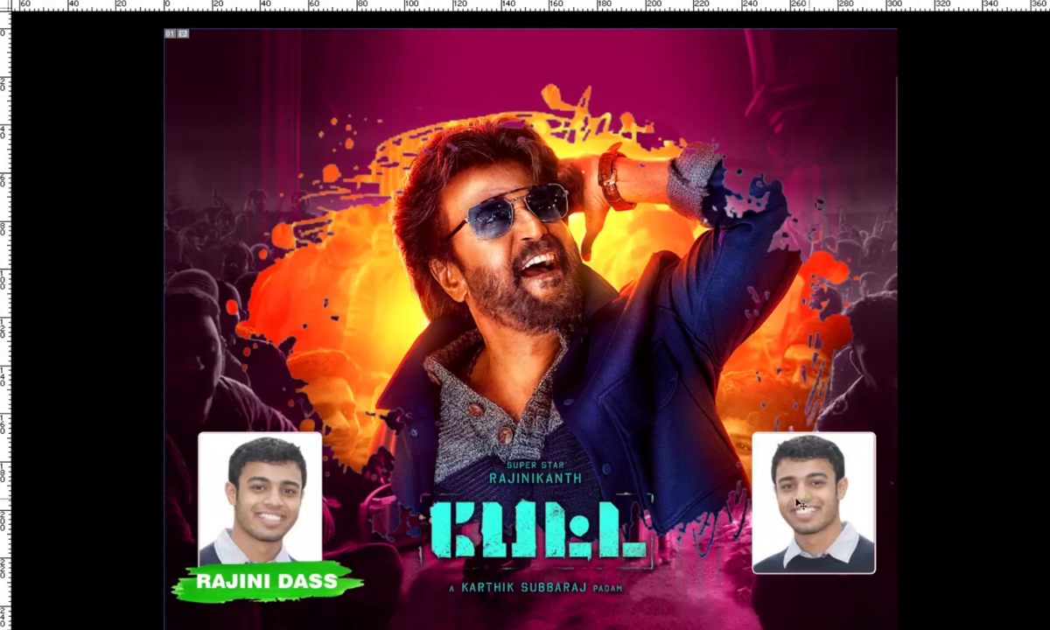
{"action": "left_click", "coordinate": [356, 44]}
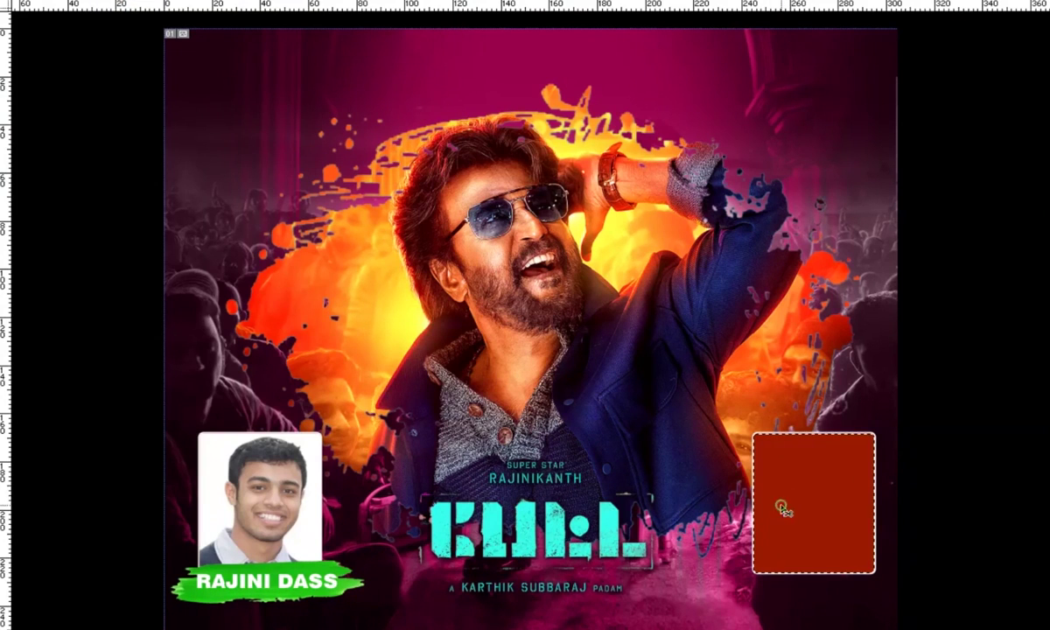
- Paste the new portrait into the right frame, enlarge it, and duplicate the green stroke beneath
{"action": "key", "text": "ctrl+v"}
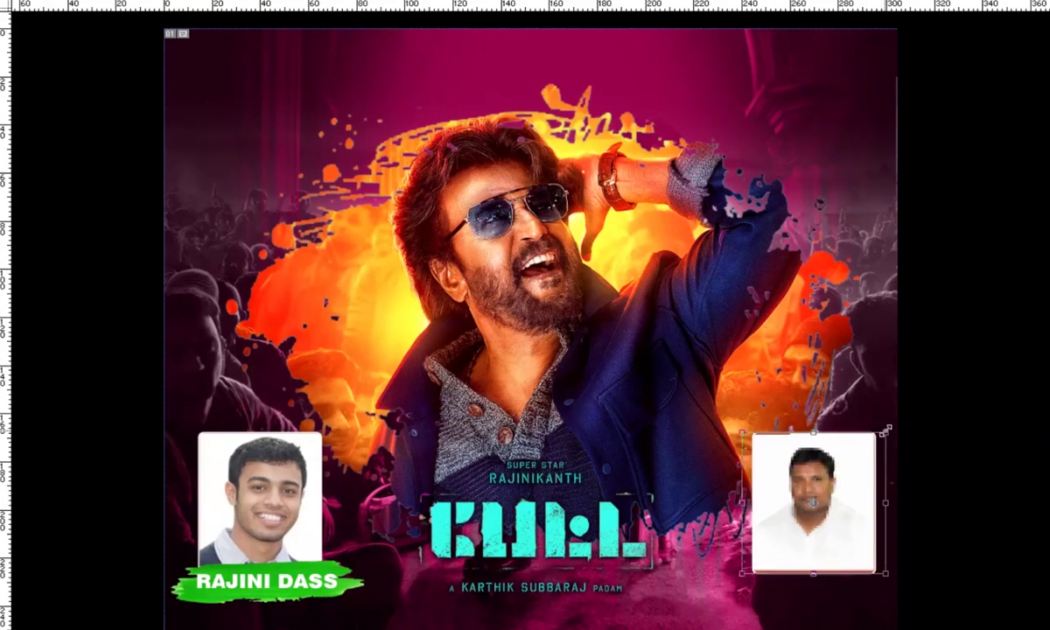
{"action": "key", "text": "ctrl+t"}
{"action": "left_click_drag", "start_coordinate": [875, 432], "coordinate": [889, 427]}
{"action": "key", "text": "Return"}
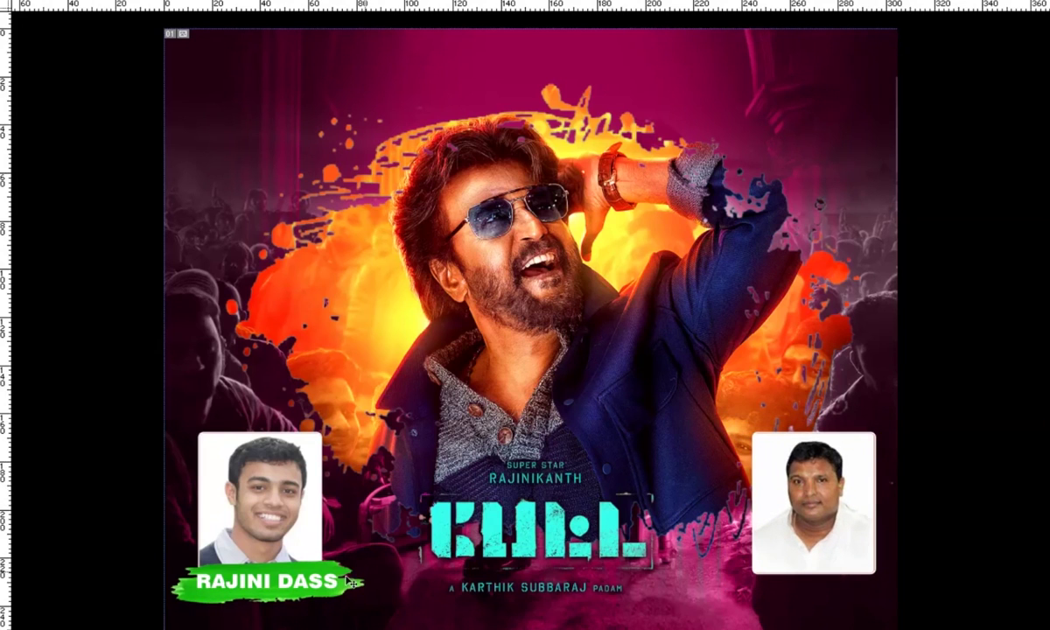
{"action": "left_click_drag", "start_coordinate": [323, 570], "coordinate": [846, 544]}
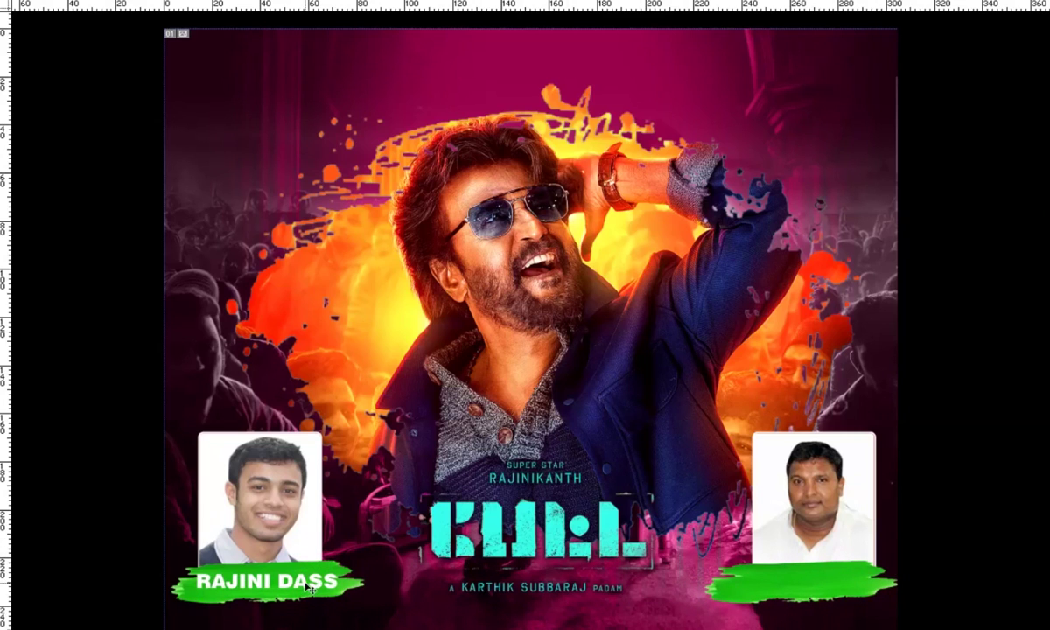
- Copy the name label onto the right brush stroke and retype it as 'ARUL'
{"action": "left_click_drag", "start_coordinate": [285, 542], "coordinate": [818, 542]}
{"action": "type", "text": "AR"}
{"action": "type", "text": "UL"}
{"action": "left_click", "coordinate": [751, 467]}
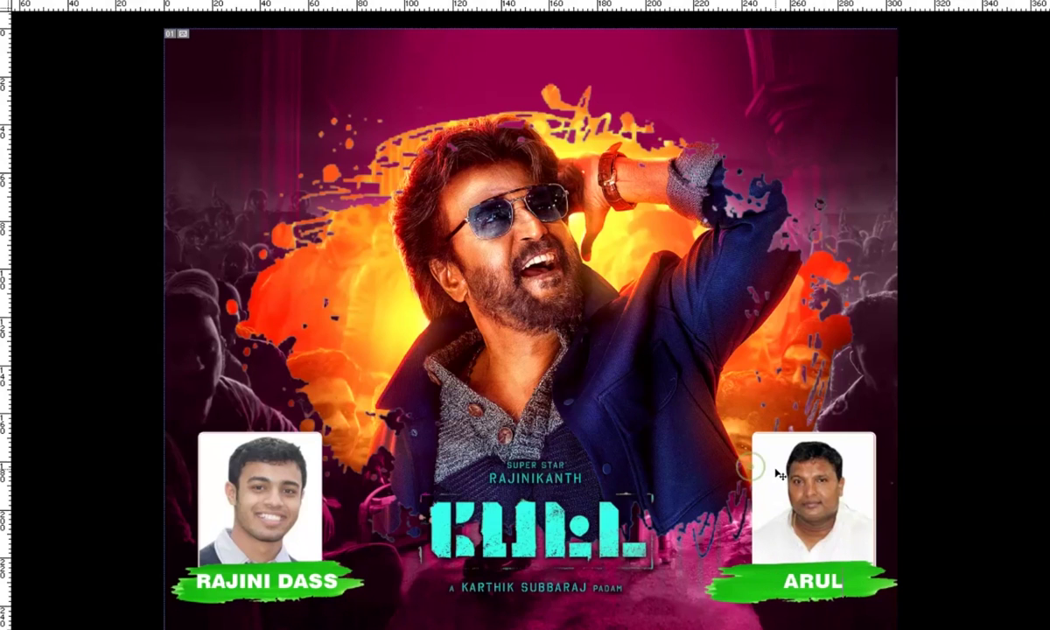
- Check the poster at Fit on Screen and Actual Pixels zoom levels
{"action": "right_click", "coordinate": [542, 339]}
{"action": "left_click", "coordinate": [564, 349]}
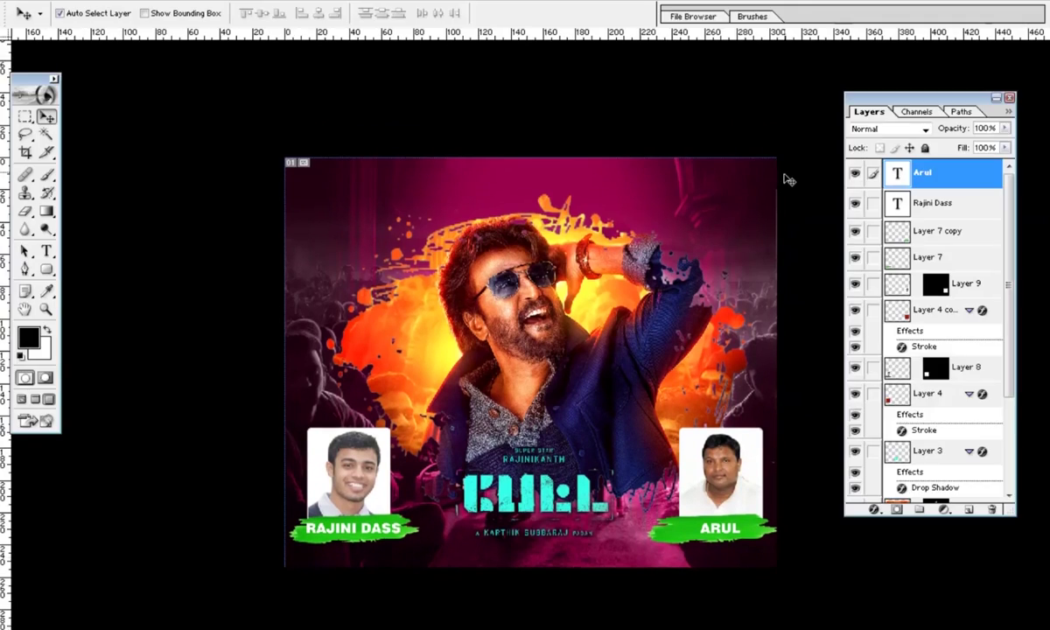
{"action": "right_click", "coordinate": [687, 236]}
{"action": "left_click", "coordinate": [723, 266]}
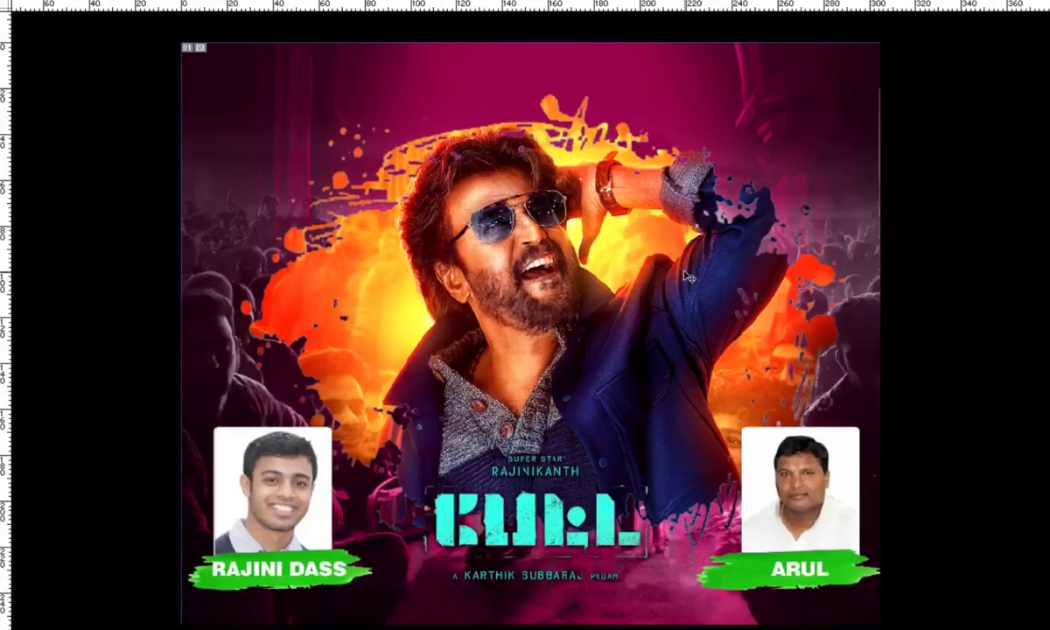
{"action": "key", "text": "ctrl+minus"}
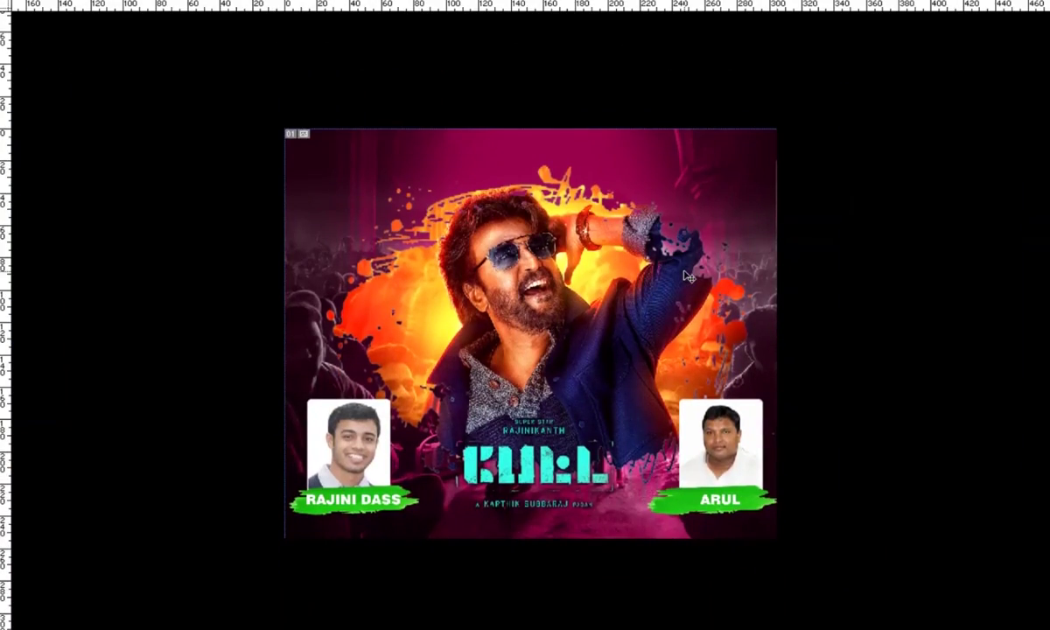
{"action": "key", "text": "ctrl+s"}
- Save the banner to the Desktop as the PSD file '12 x 10' and review it at several zooms
{"action": "type", "text": "12 x 10"}
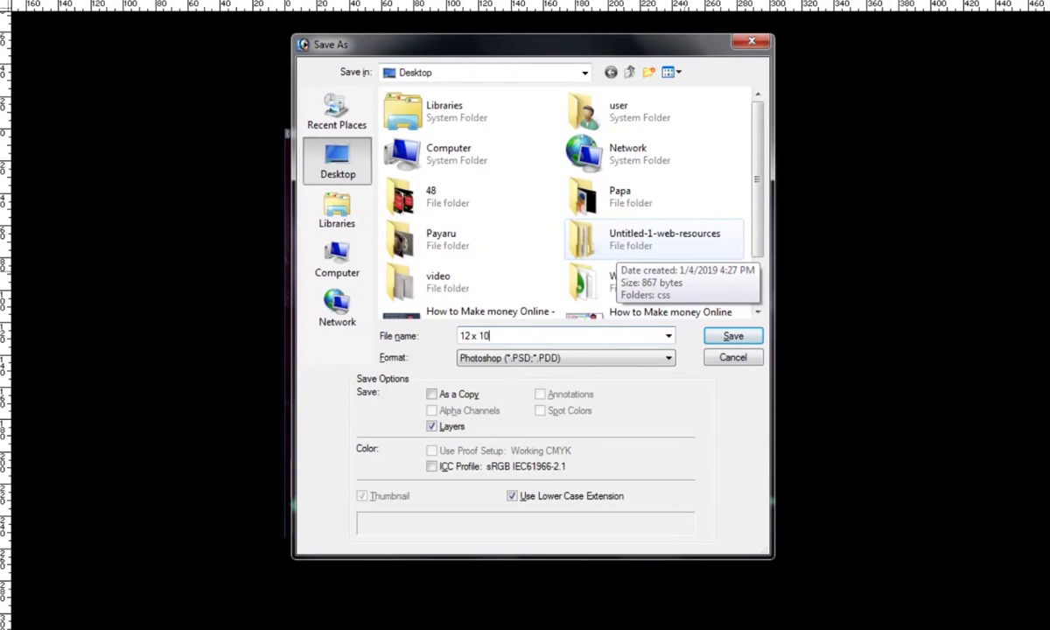
{"action": "left_click", "coordinate": [732, 336]}
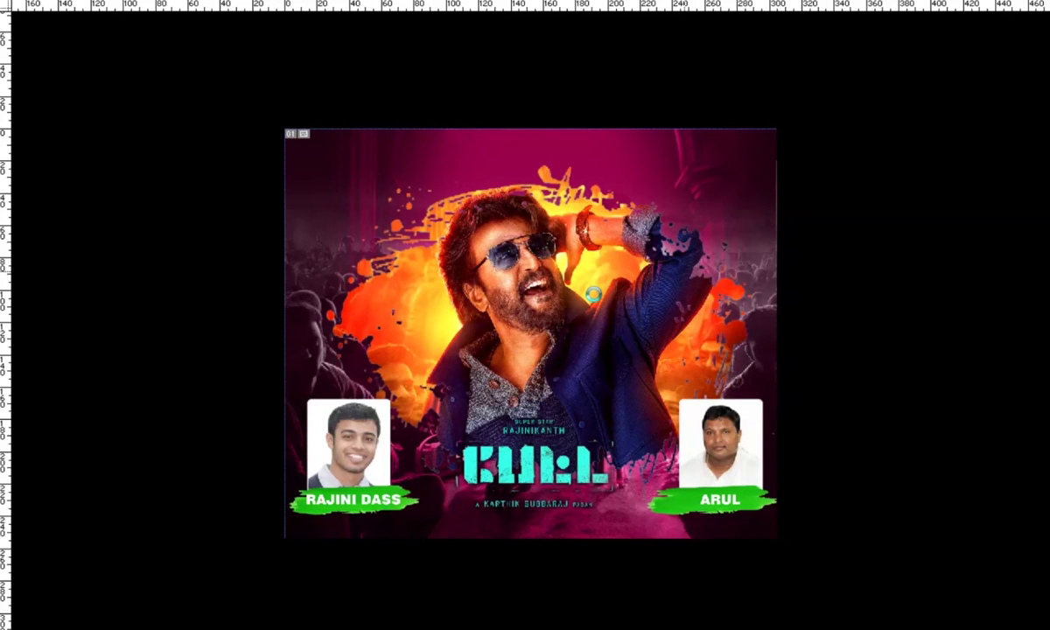
{"action": "right_click", "coordinate": [591, 287]}
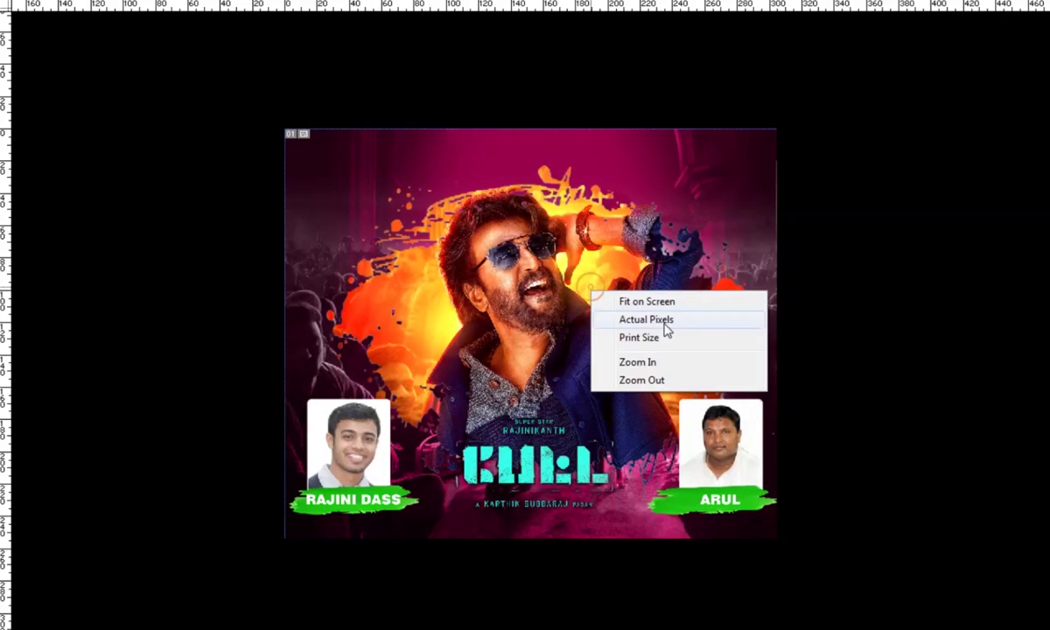
{"action": "left_click", "coordinate": [652, 308]}
{"action": "right_click", "coordinate": [604, 295]}
{"action": "left_click", "coordinate": [647, 319]}
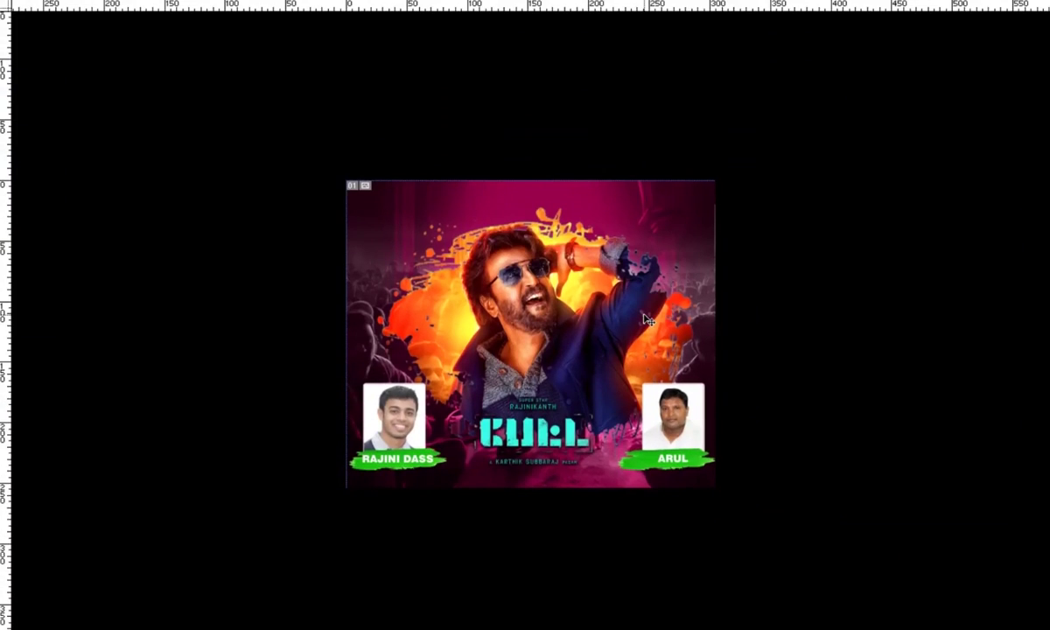
{"action": "key", "text": "ctrl+plus"}
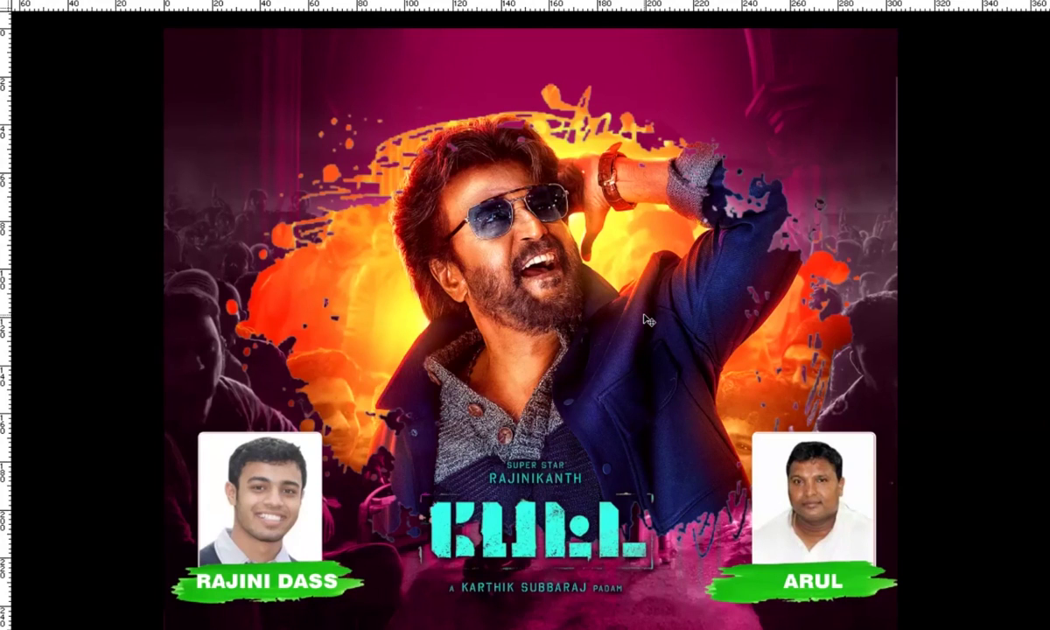
{"action": "key", "text": "ctrl+minus"}
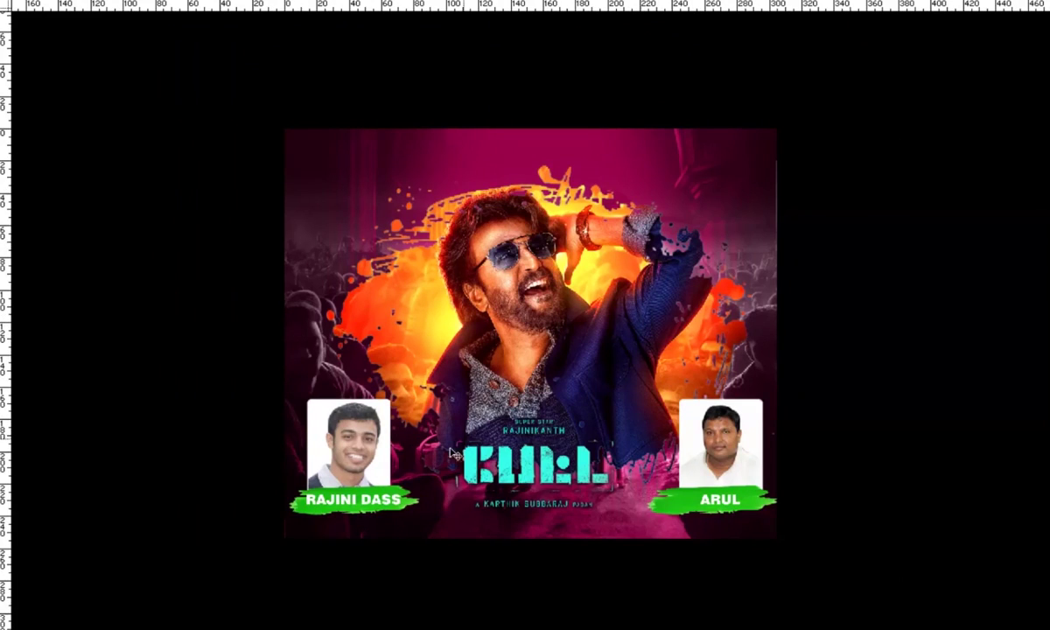
- Shift both name brush strokes from green to purple with a hue of about +170
{"action": "key", "text": "ctrl+u"}
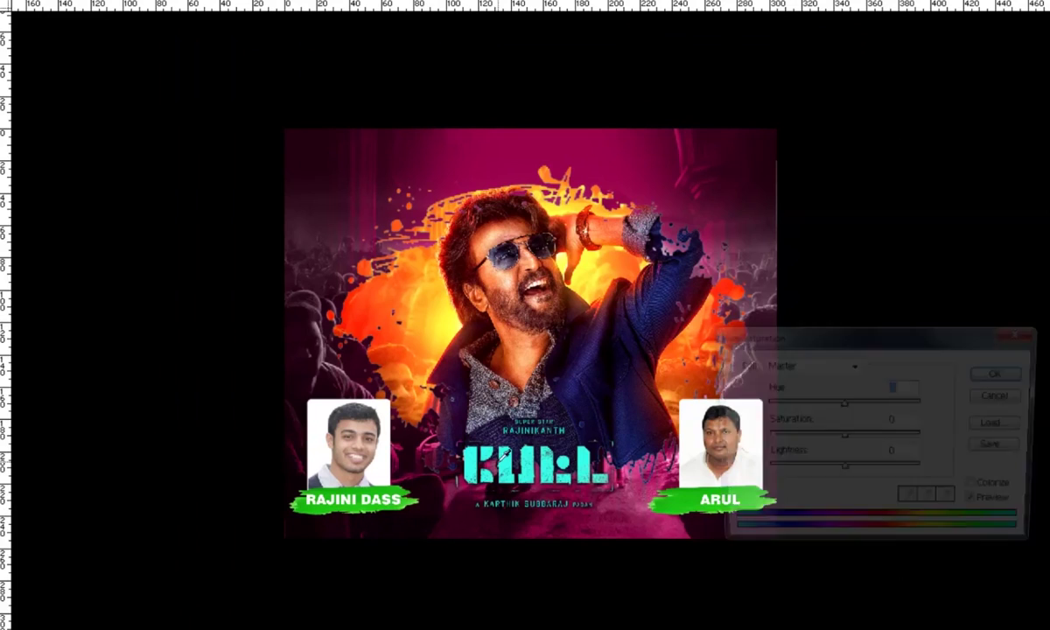
{"action": "left_click_drag", "start_coordinate": [879, 403], "coordinate": [921, 403]}
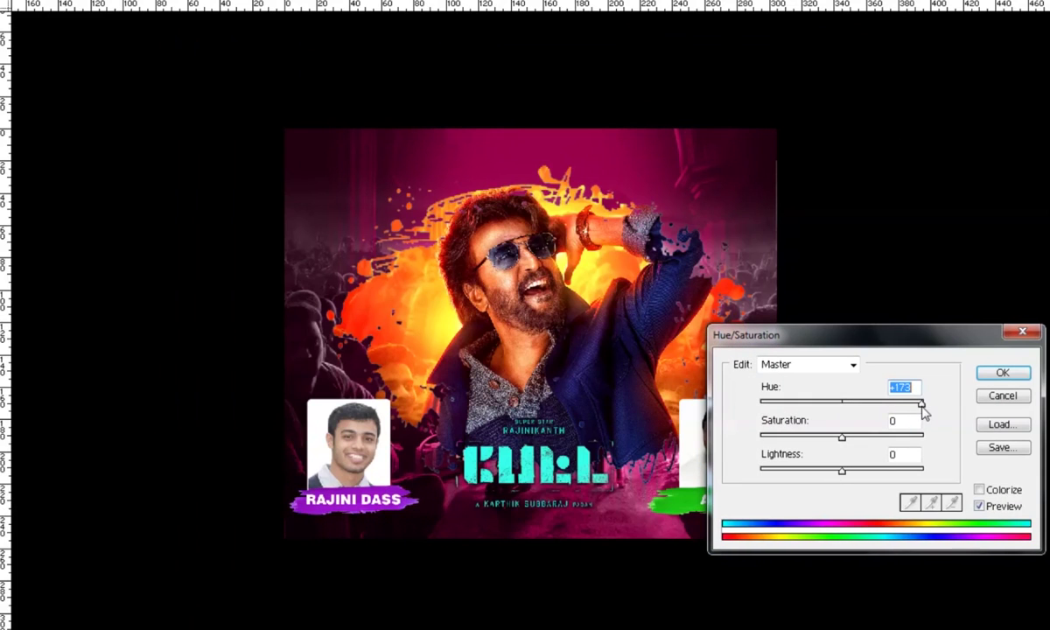
{"action": "left_click", "coordinate": [1003, 372]}
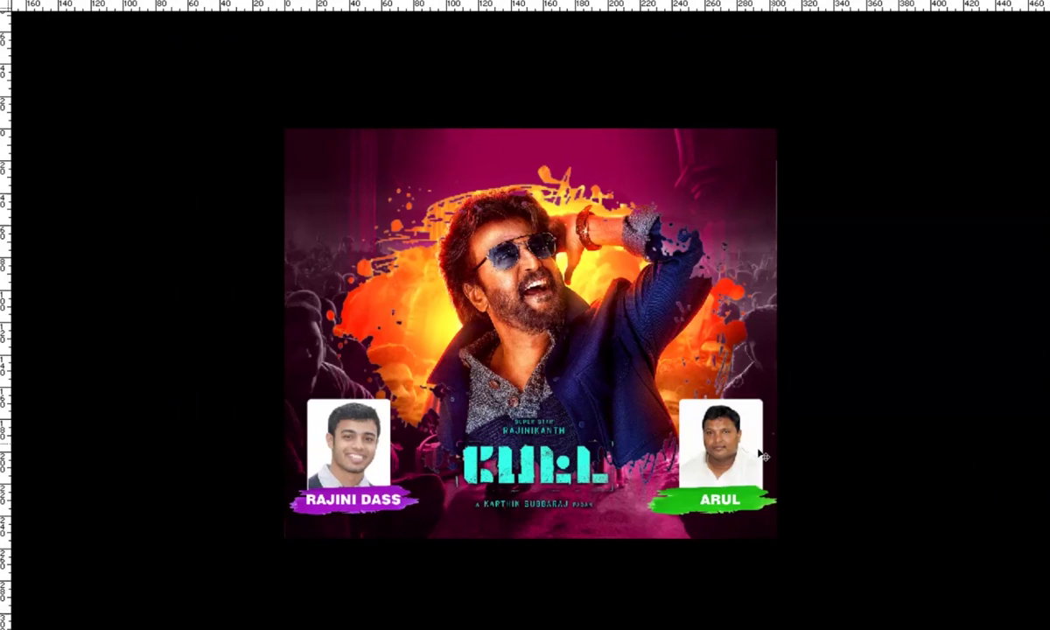
{"action": "key", "text": "ctrl+u"}
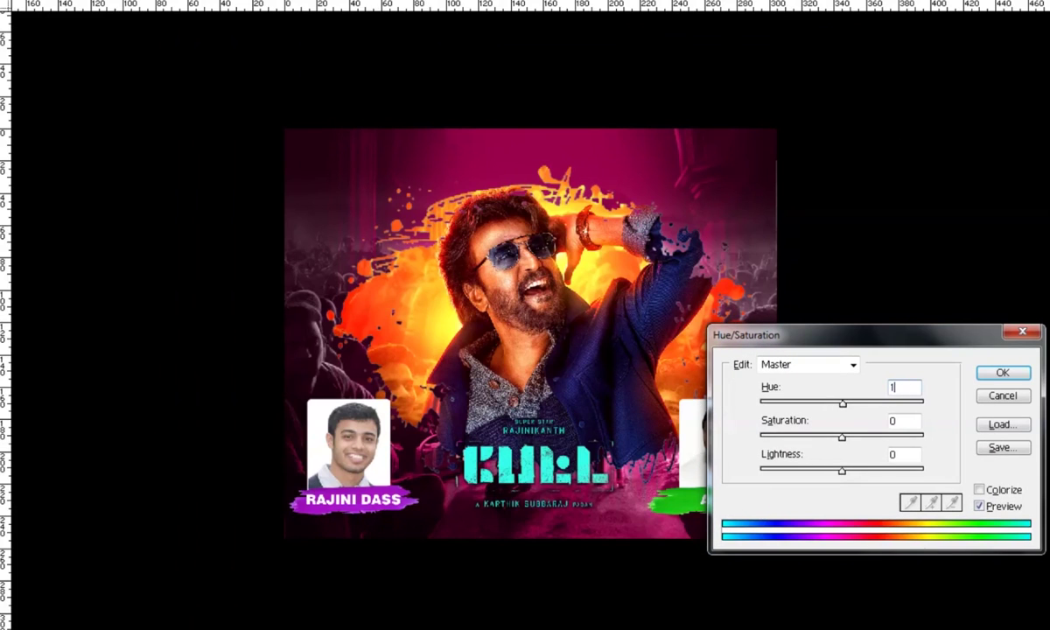
{"action": "type", "text": "7"}
{"action": "type", "text": "0"}
{"action": "key", "text": "Return"}
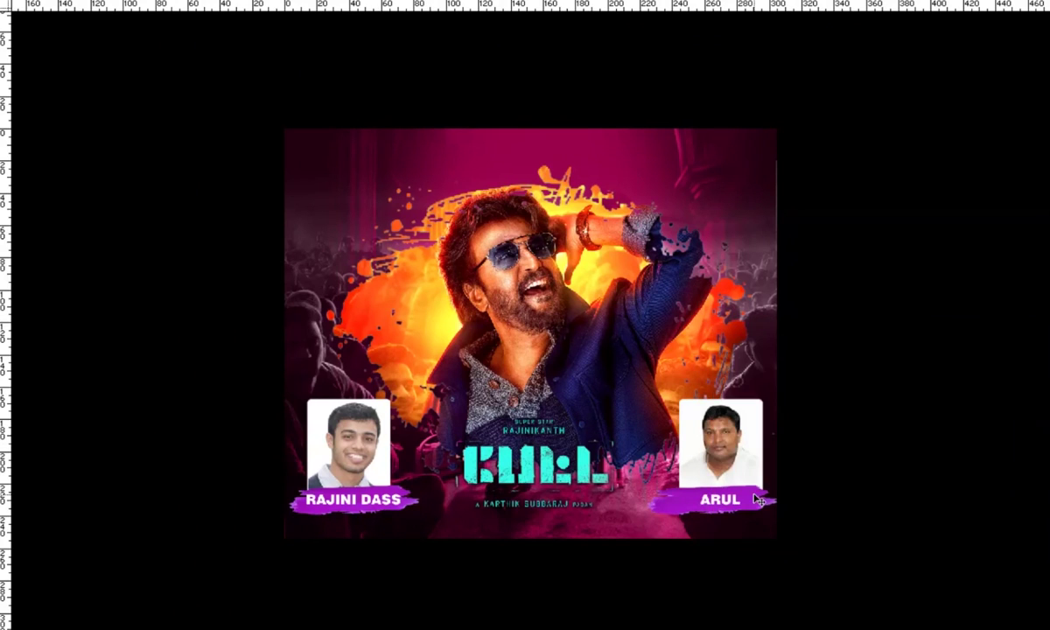
- Bring the ruined-castle photo background-3746423_1920.jpg from the Petta downloads folder into Photoshop
{"action": "key", "text": "ctrl+minus"}
{"action": "key", "text": "Tab"}
{"action": "key", "text": "Tab"}
{"action": "key", "text": "alt+Tab"}
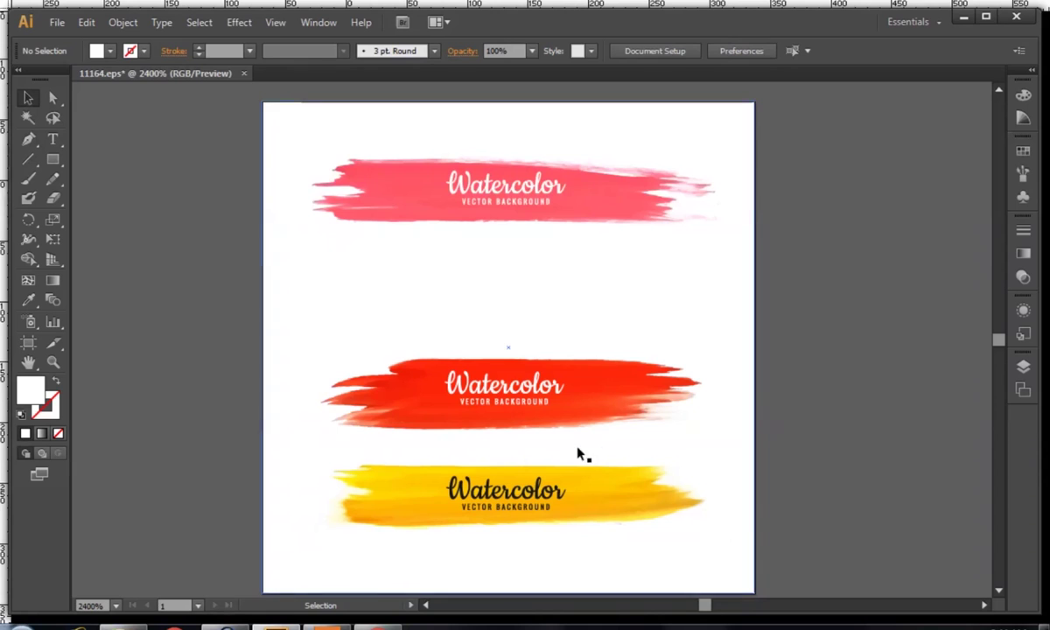
{"action": "key", "text": "alt+Tab"}
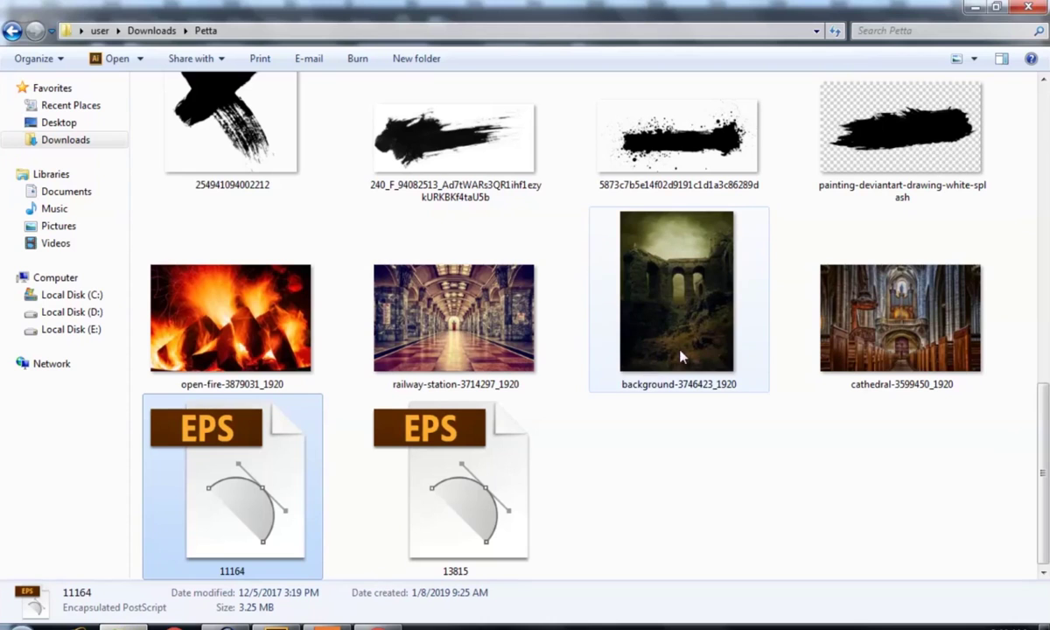
{"action": "left_click", "coordinate": [455, 315]}
{"action": "mouse_move", "coordinate": [691, 302]}
{"action": "left_mouse_down"}
{"action": "mouse_move", "coordinate": [227, 612]}
{"action": "mouse_move", "coordinate": [265, 439]}
{"action": "left_mouse_up"}
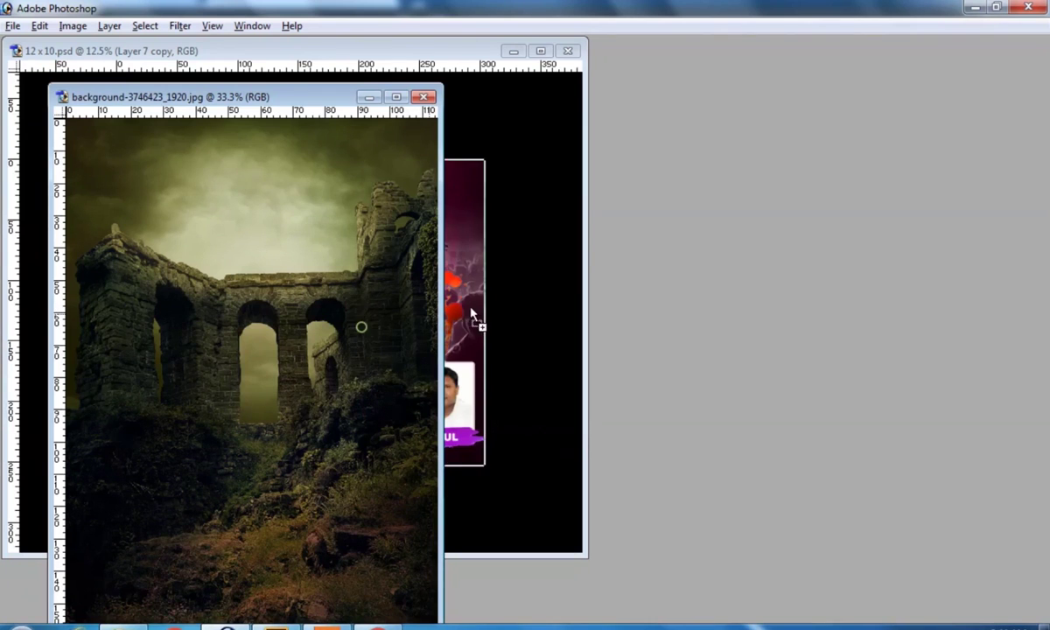
- Place the castle photo on the poster and stretch it across the canvas, arched wall at top
{"action": "left_click_drag", "start_coordinate": [471, 315], "coordinate": [473, 316]}
{"action": "key", "text": "ctrl+t"}
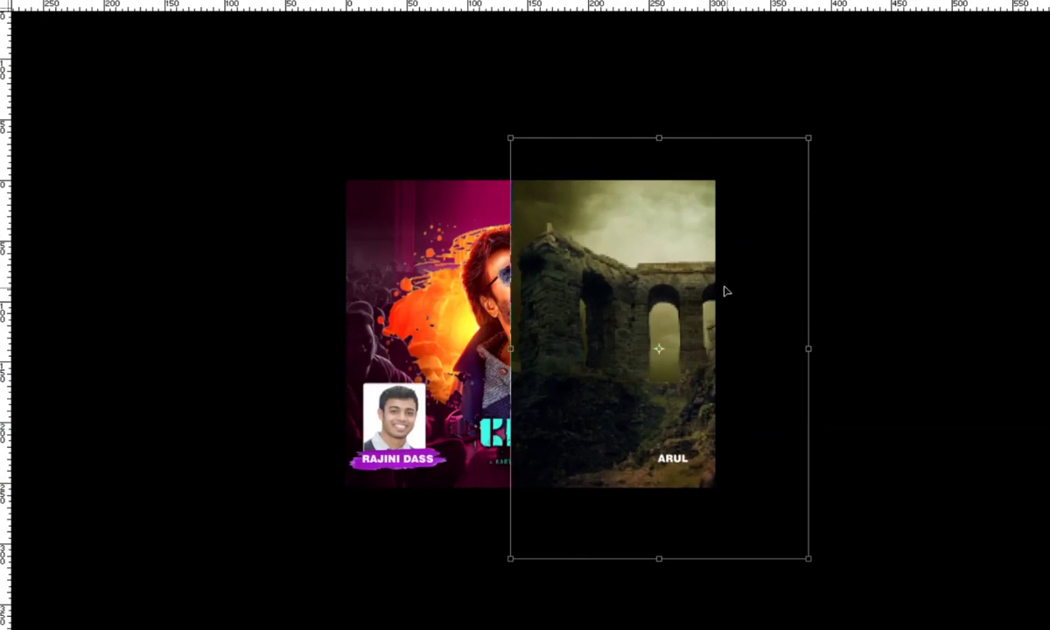
{"action": "left_click_drag", "start_coordinate": [725, 290], "coordinate": [569, 258]}
{"action": "key", "text": "Return"}
{"action": "key", "text": "ctrl+t"}
{"action": "left_click_drag", "start_coordinate": [663, 319], "coordinate": [739, 318]}
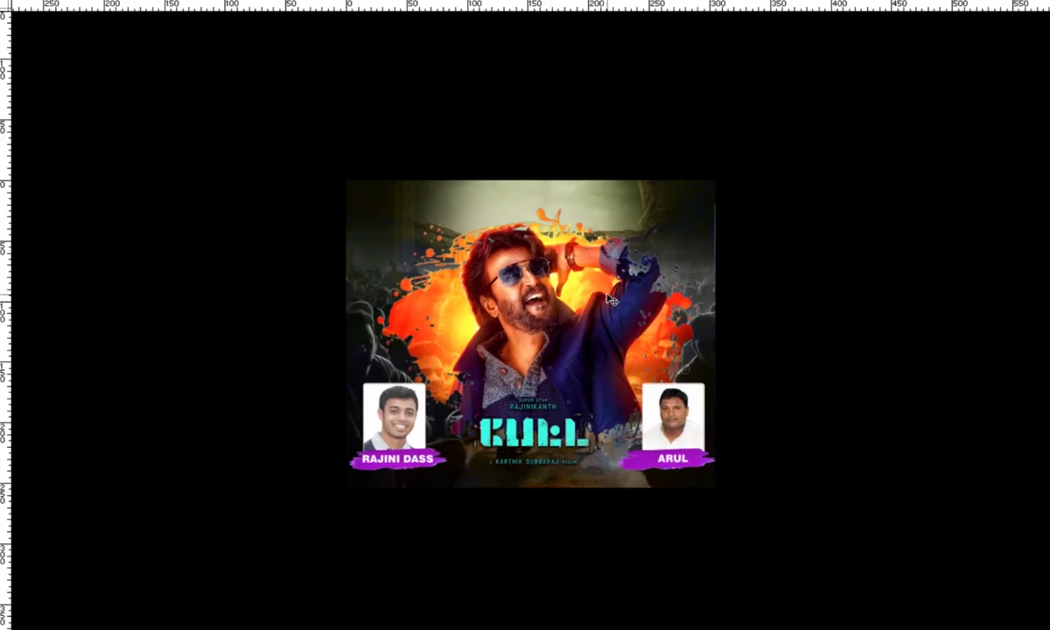
{"action": "mouse_move", "coordinate": [683, 203]}
{"action": "left_mouse_down"}
{"action": "mouse_move", "coordinate": [684, 129]}
{"action": "mouse_move", "coordinate": [683, 143]}
{"action": "left_mouse_up"}
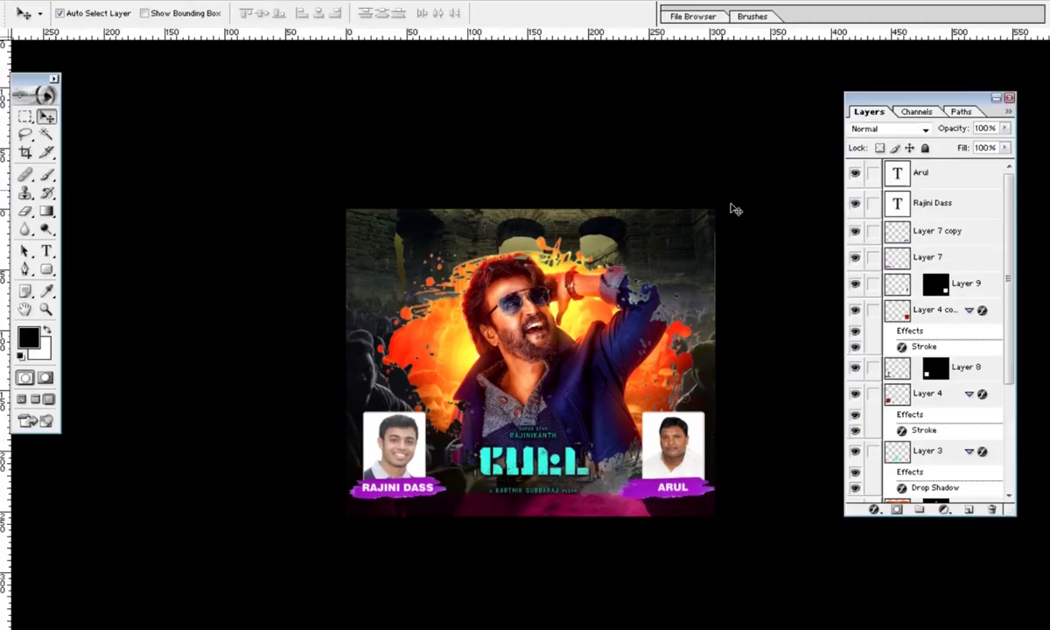
- Check the new backdrop at different zooms, cancelling an accidental close of the poster
{"action": "key", "text": "ctrl+plus"}
{"action": "key", "text": "ctrl+minus"}
{"action": "key", "text": "ctrl+w"}
{"action": "left_click", "coordinate": [591, 250]}
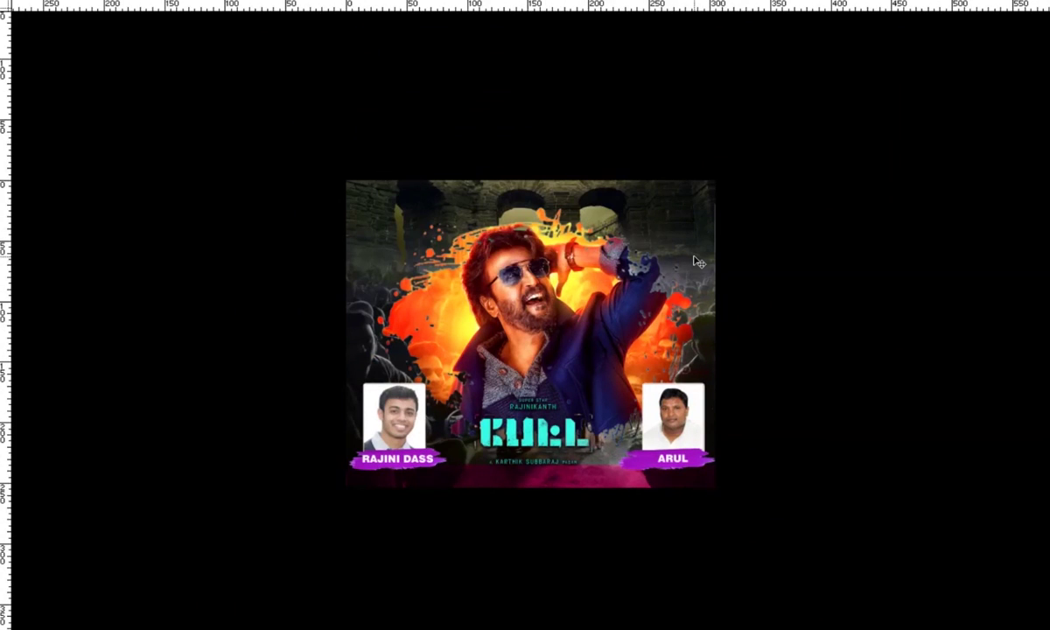